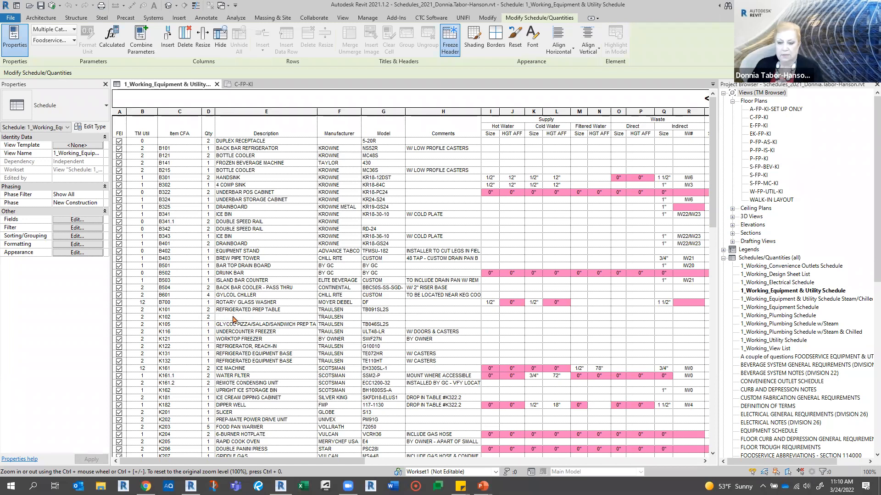
# - Turn on itemizing of every instance in the equipment and utility schedule's sorting and grouping settings
pyautogui.click(65, 237)
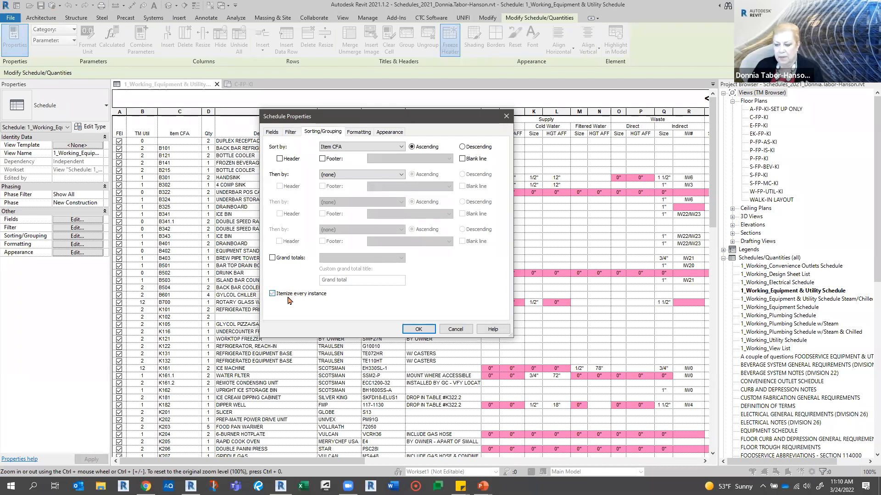
pyautogui.click(412, 332)
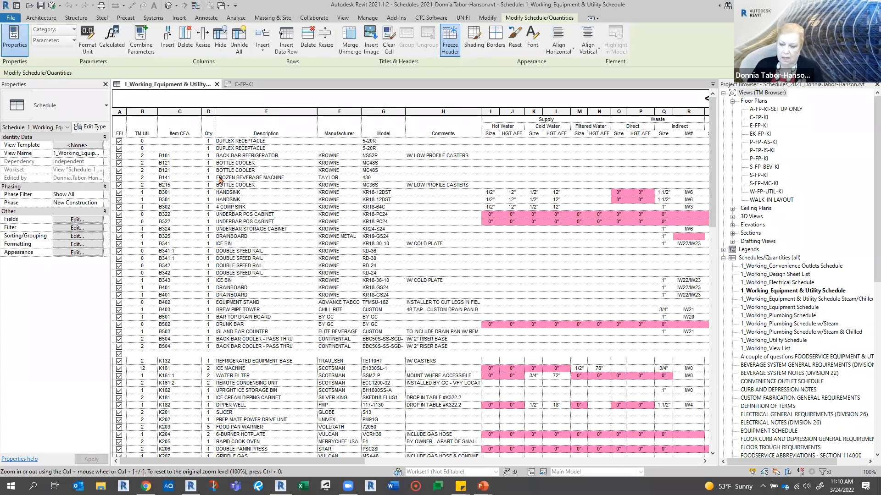
pyautogui.scroll(-2, 200, 290)
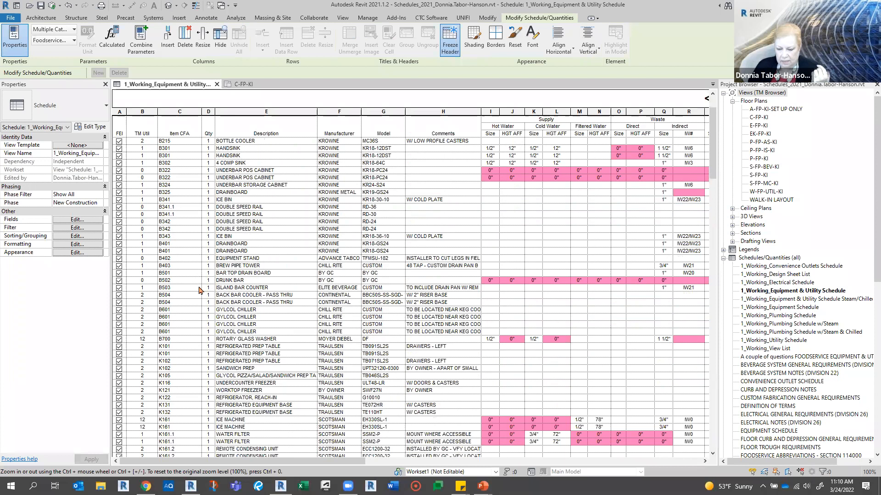
pyautogui.scroll(-2, 198, 339)
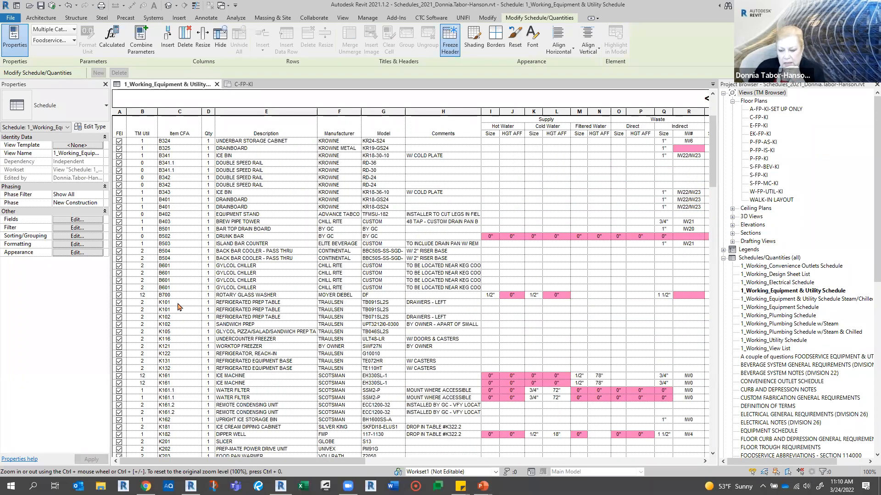
# - Highlight the schedule's K102 refrigerated prep table in the model and select that unit in the floor plan
pyautogui.click(272, 323)
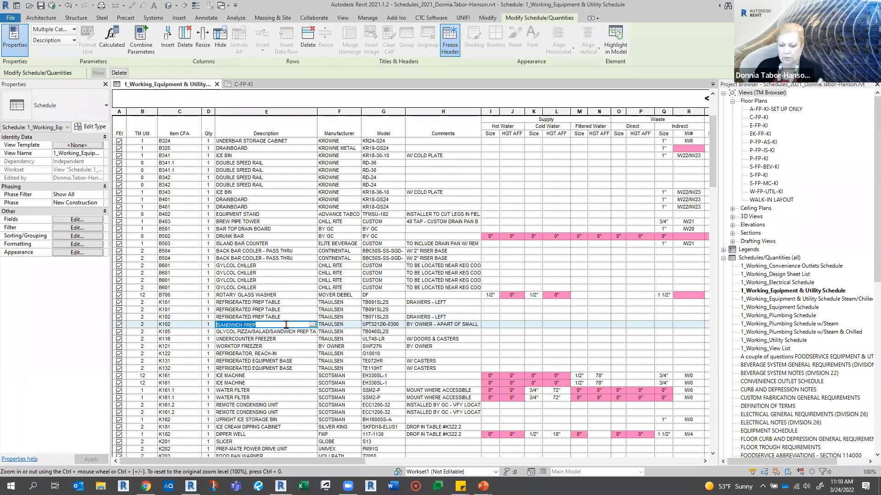
pyautogui.click(286, 317)
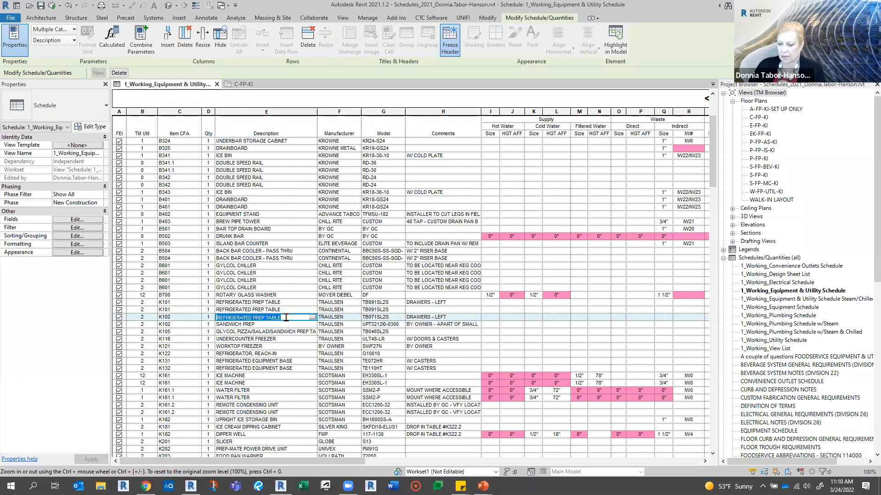
pyautogui.click(613, 45)
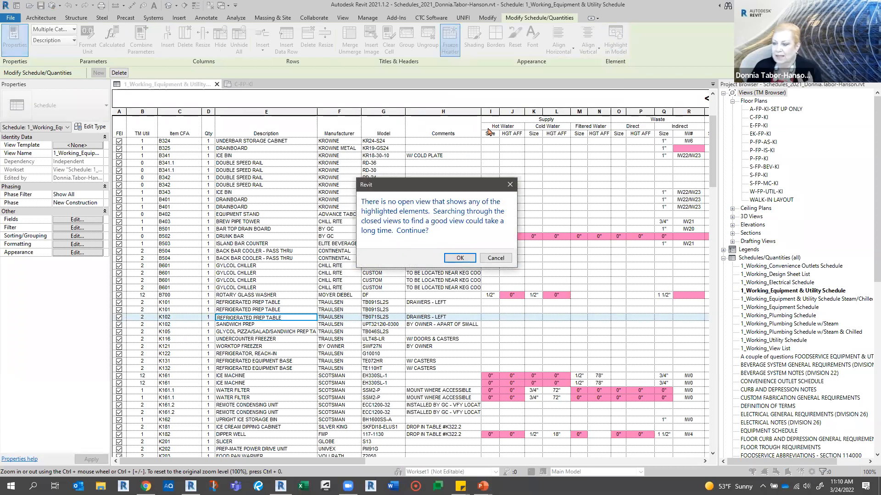
pyautogui.click(463, 260)
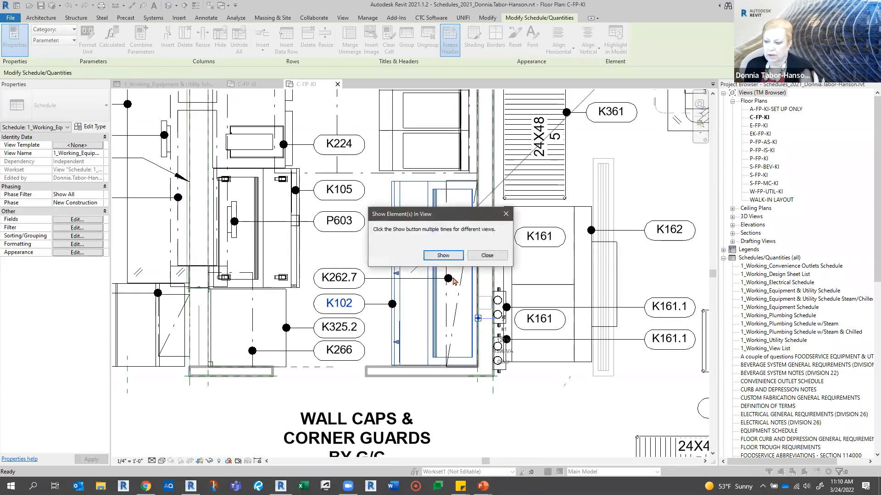
pyautogui.click(485, 256)
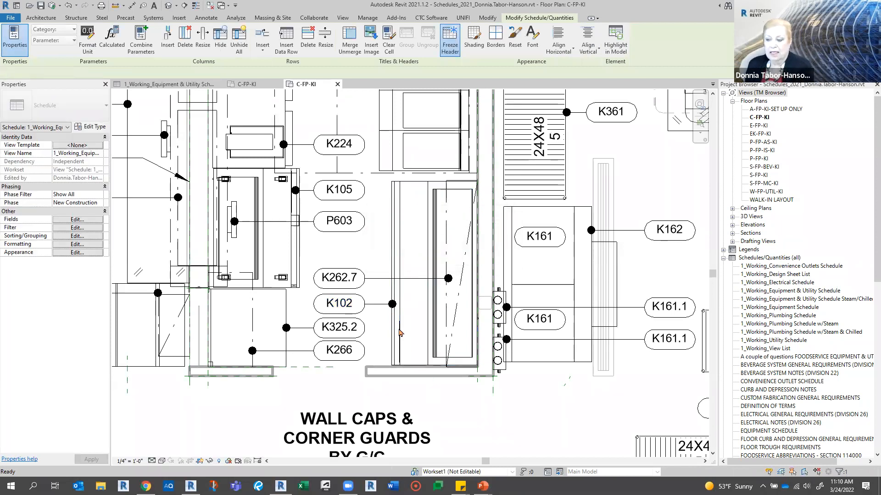
pyautogui.click(414, 307)
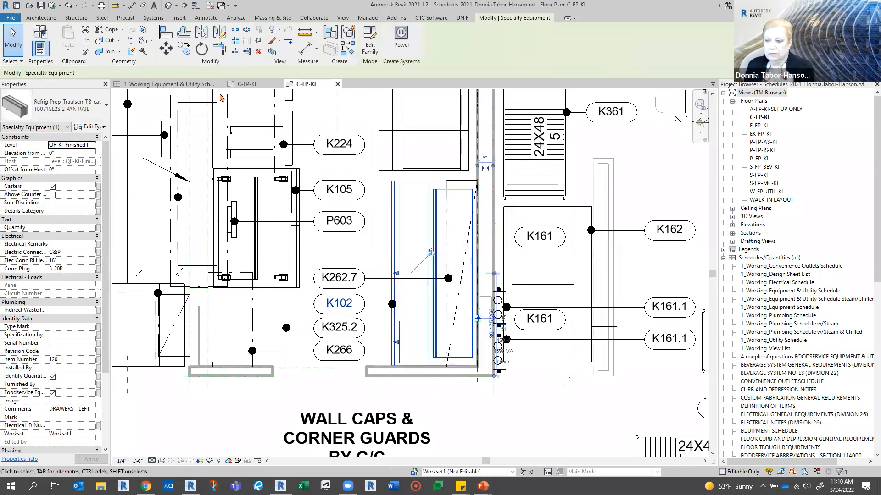
# - Return to the schedule and highlight the K102 sandwich prep item in the floor plan
pyautogui.click(162, 85)
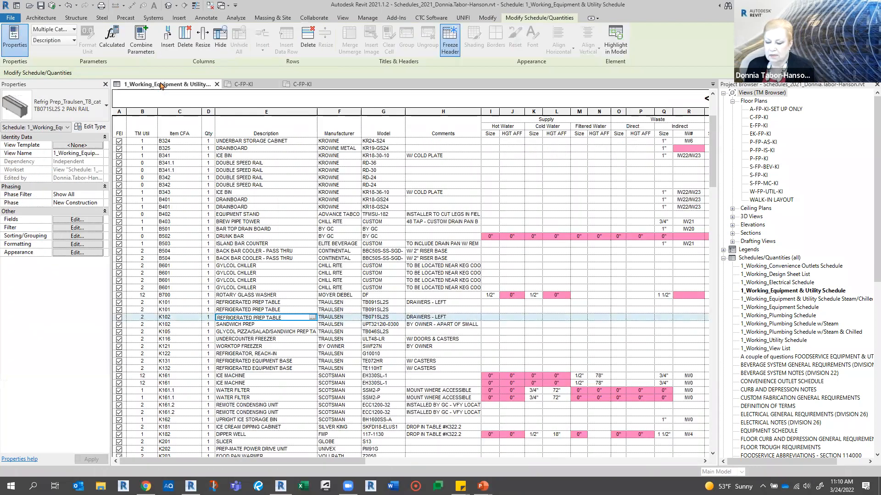
pyautogui.click(260, 325)
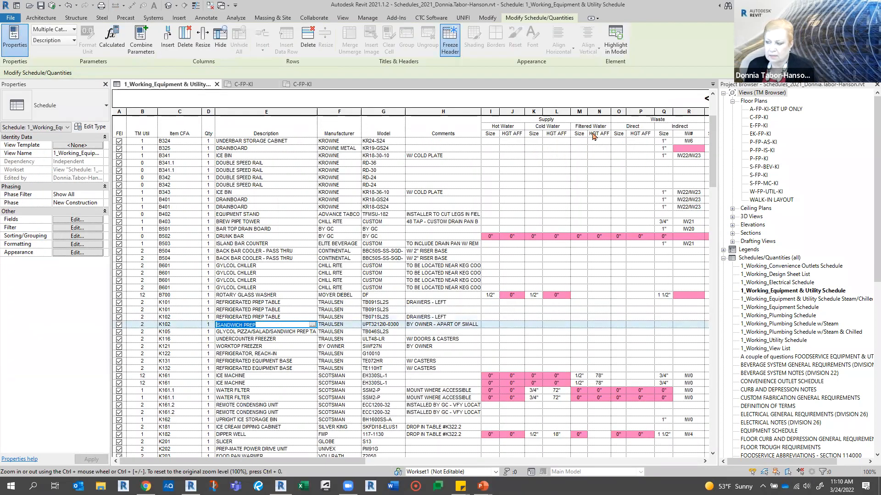
pyautogui.click(616, 45)
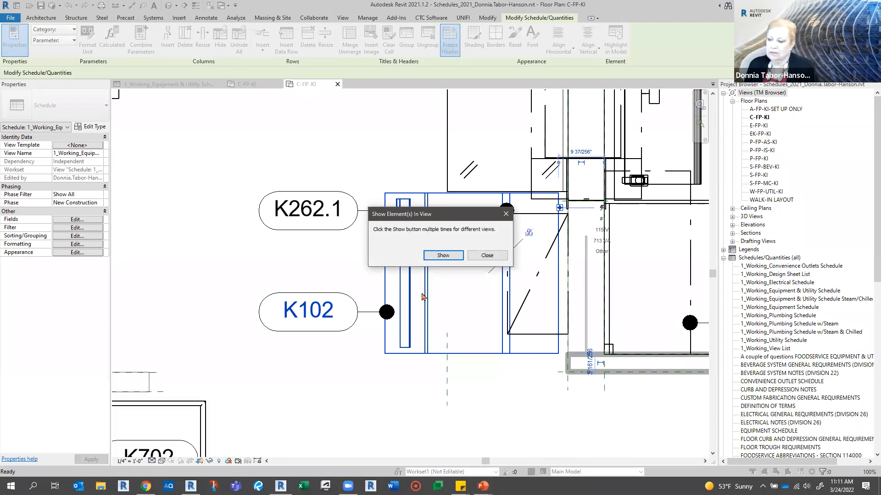
pyautogui.click(485, 256)
# - Renumber the sandwich prep table's tag to K103 and accept the type parameter change
pyautogui.doubleClick(330, 313)
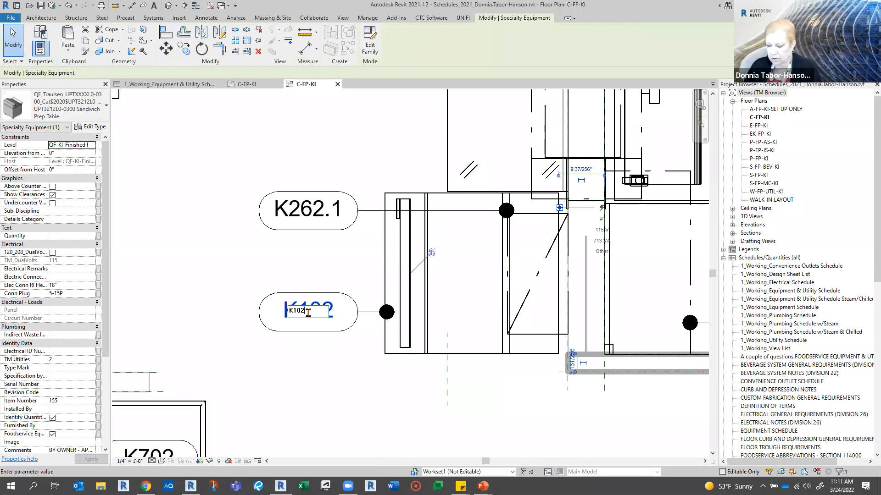
pyautogui.press('BackSpace')
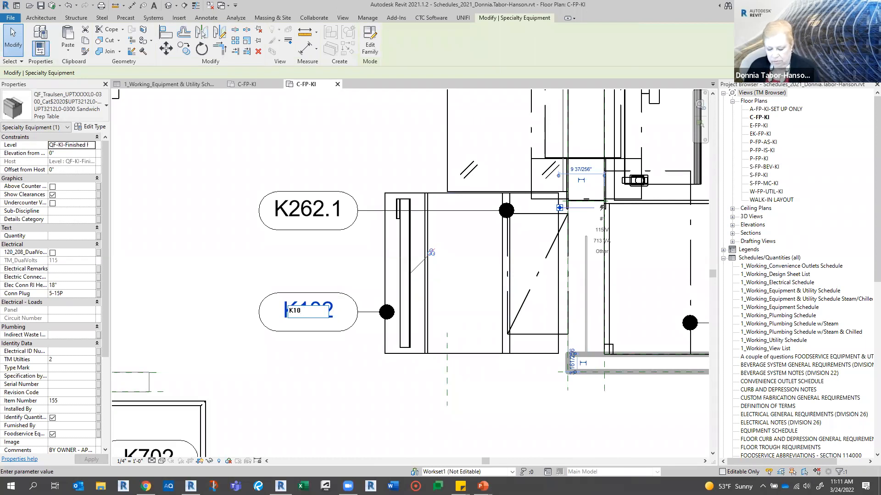
pyautogui.write('3')
pyautogui.click(343, 362)
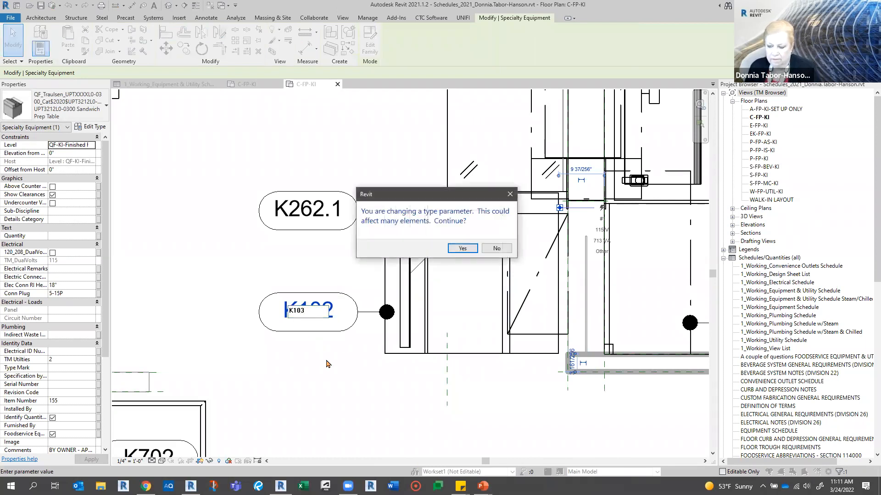
pyautogui.click(472, 248)
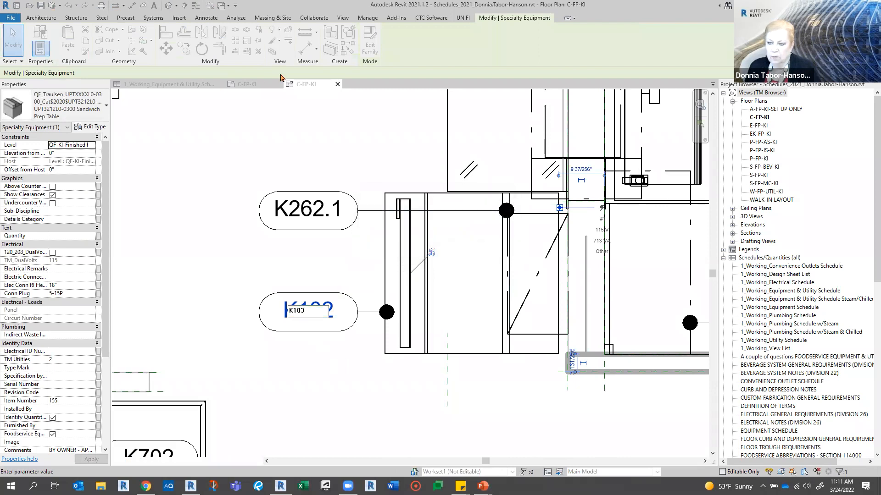
# - Turn off itemizing of every instance in the equipment and utility schedule and recheck its sorting and grouping settings
pyautogui.click(196, 84)
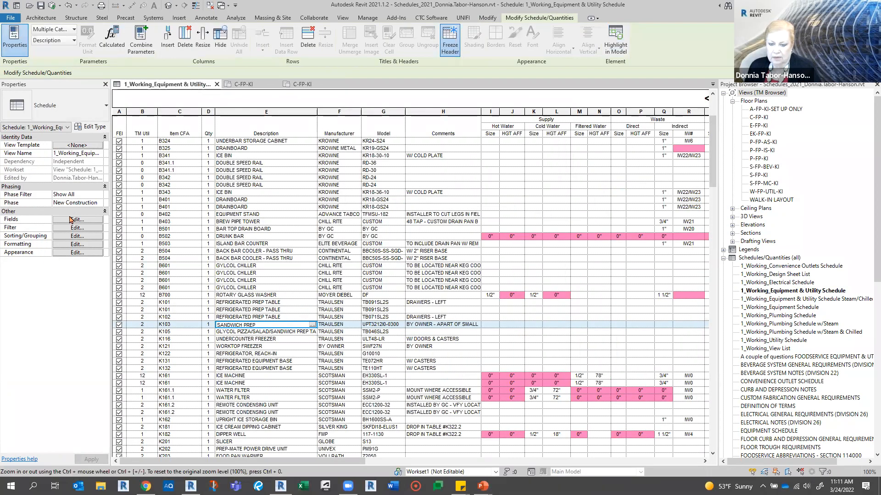
pyautogui.click(67, 237)
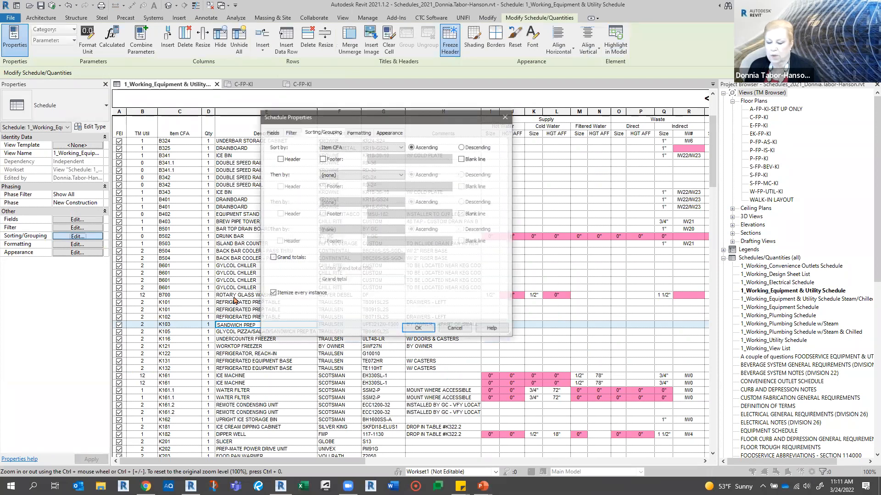
pyautogui.click(418, 329)
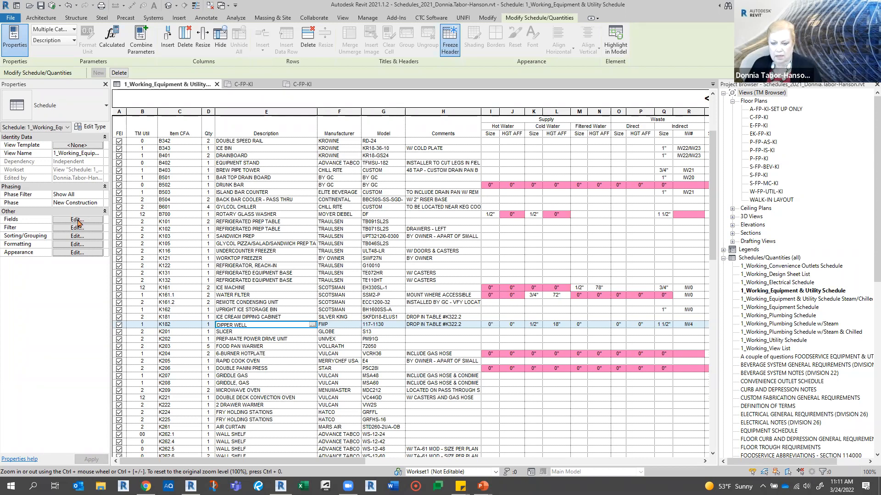
pyautogui.click(64, 237)
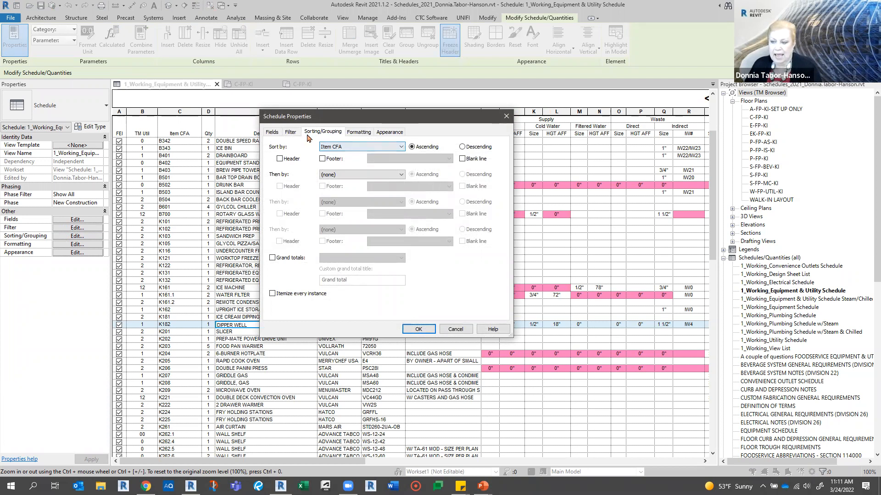
pyautogui.click(425, 330)
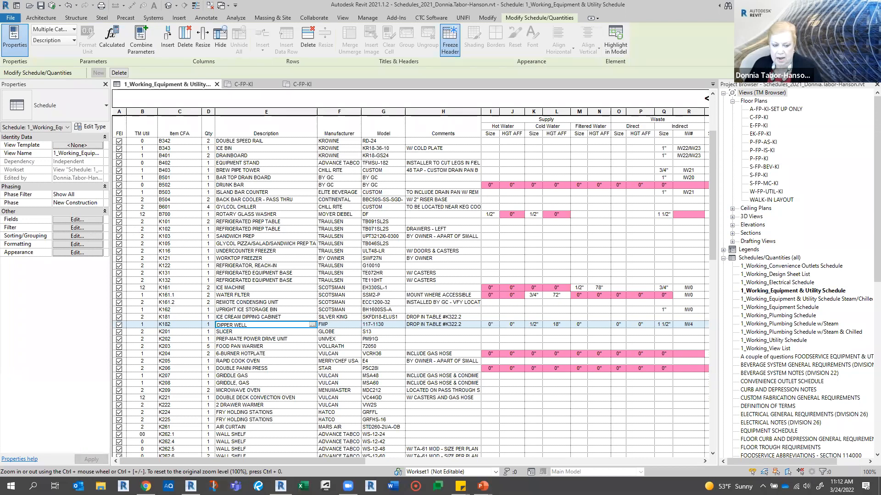
pyautogui.hotkey('alt', 'Tab')
pyautogui.click(177, 272)
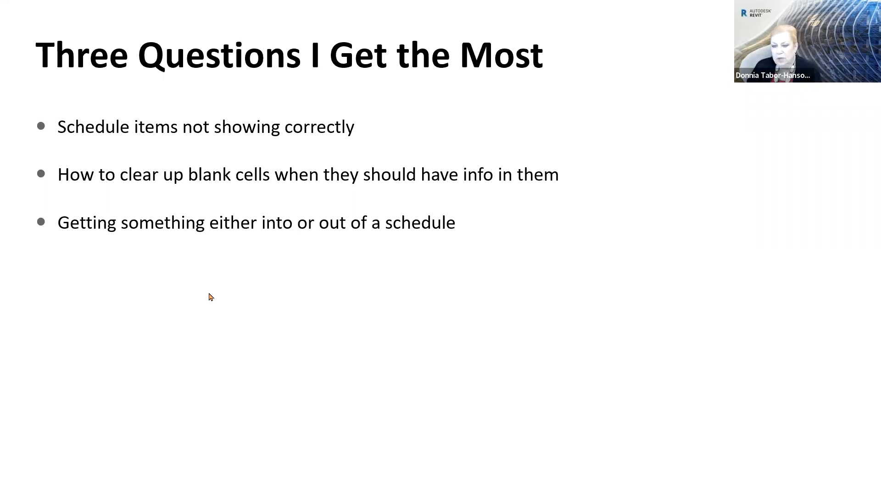
pyautogui.press('Right')
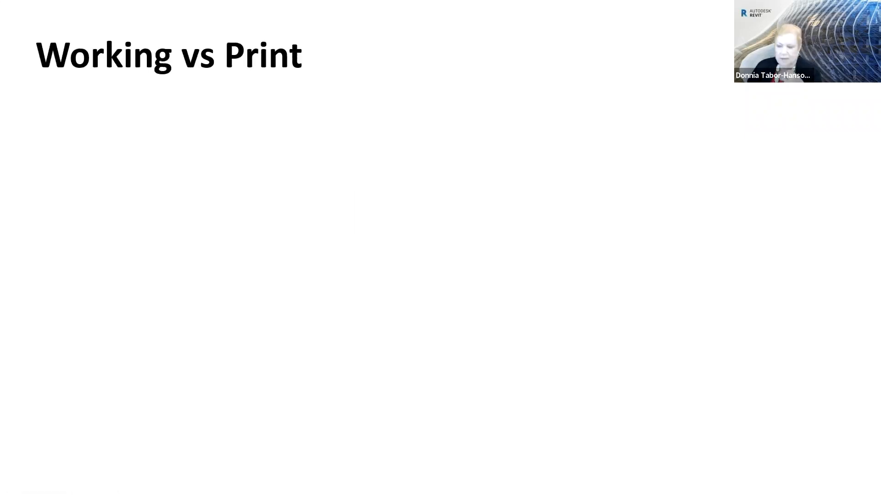
pyautogui.hotkey('alt', 'Tab')
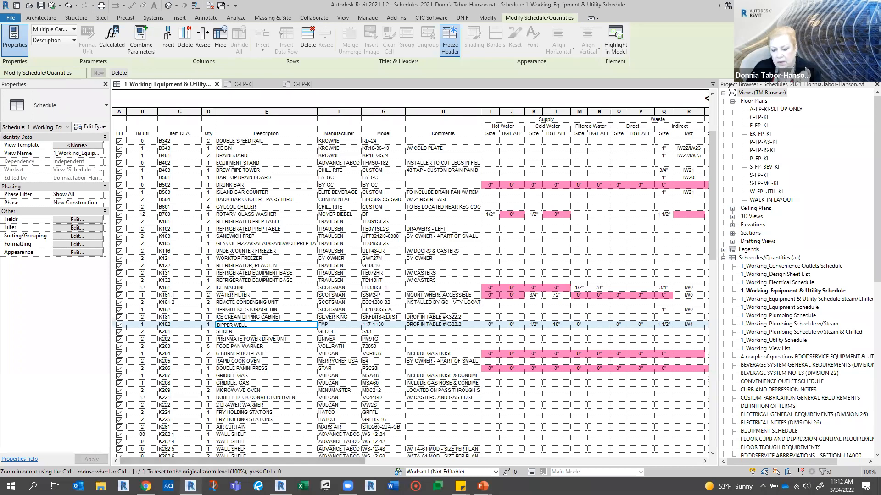
# - Switch to the Revit 2020.2 window and examine the schedule's Foodservice Equipment and TM Utilities filter rules without changing them
pyautogui.click(191, 438)
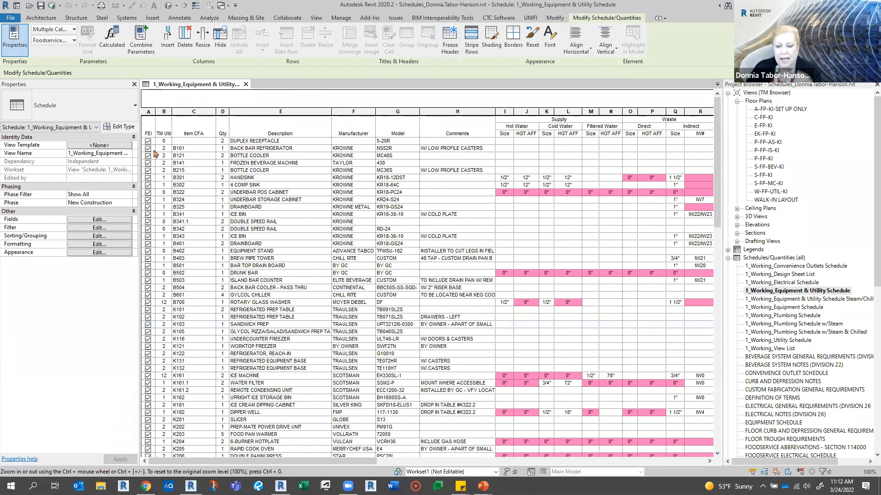
pyautogui.click(78, 228)
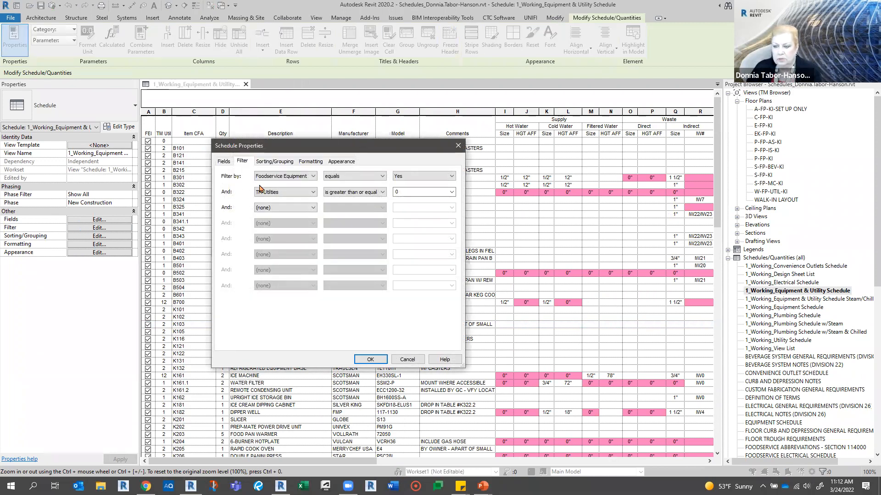
pyautogui.click(314, 177)
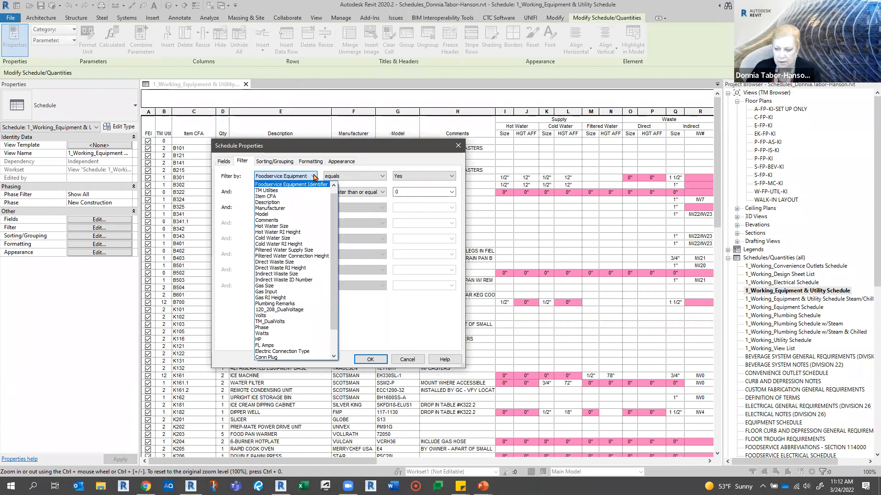
pyautogui.click(314, 177)
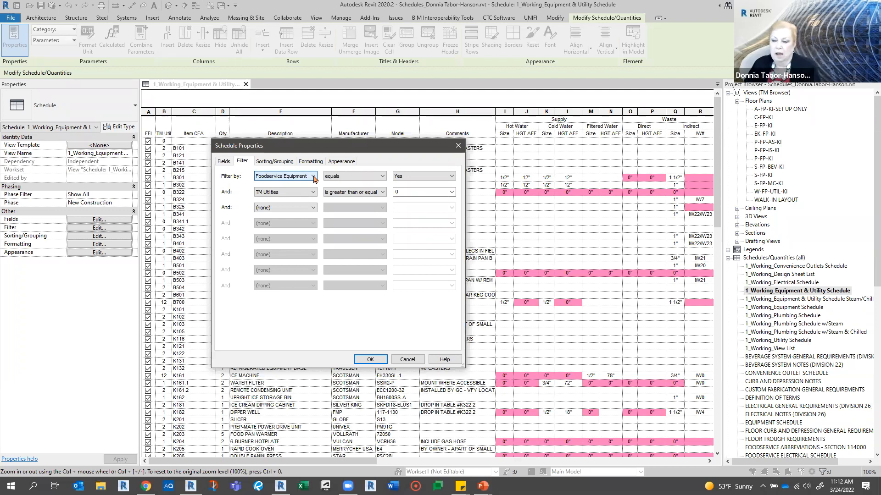
pyautogui.click(278, 194)
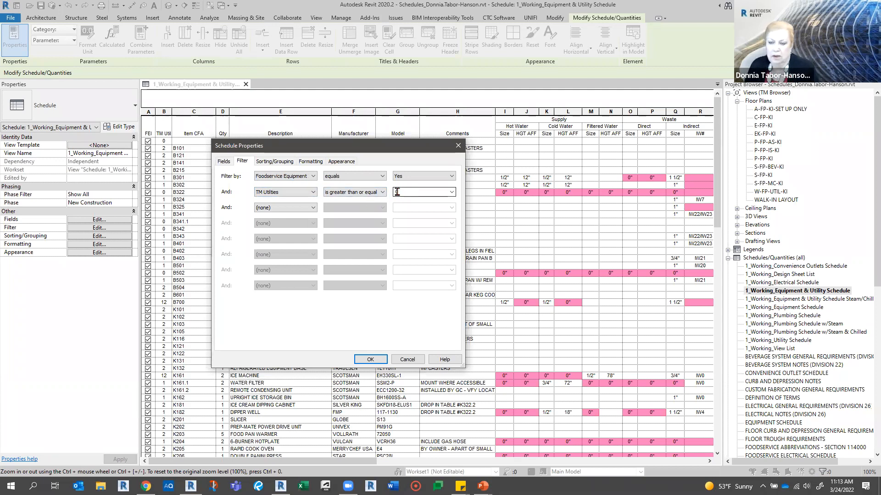
pyautogui.click(404, 359)
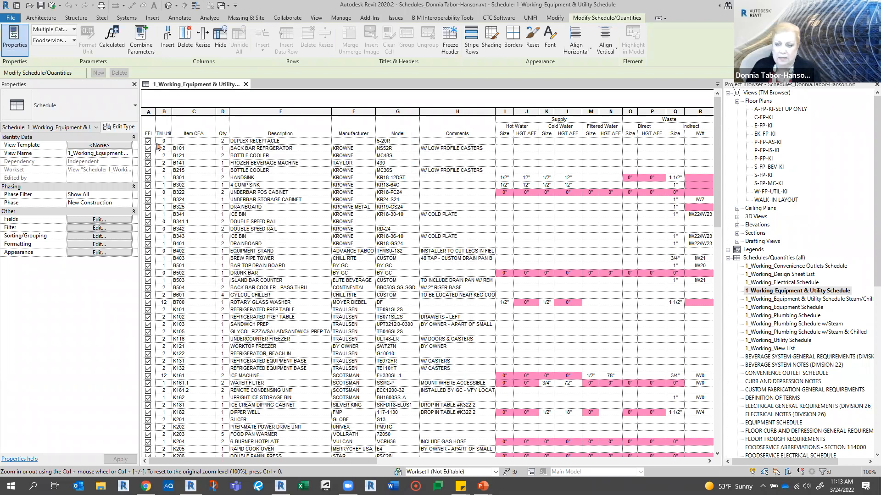
# - Highlight the duplex receptacle row without an item number in the model and select the receptacle beside K401 in the floor plan
pyautogui.click(199, 141)
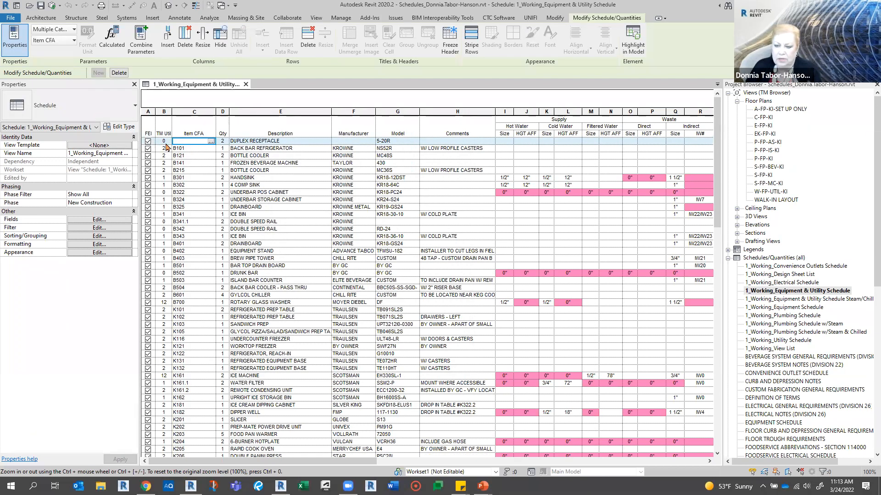
pyautogui.click(632, 54)
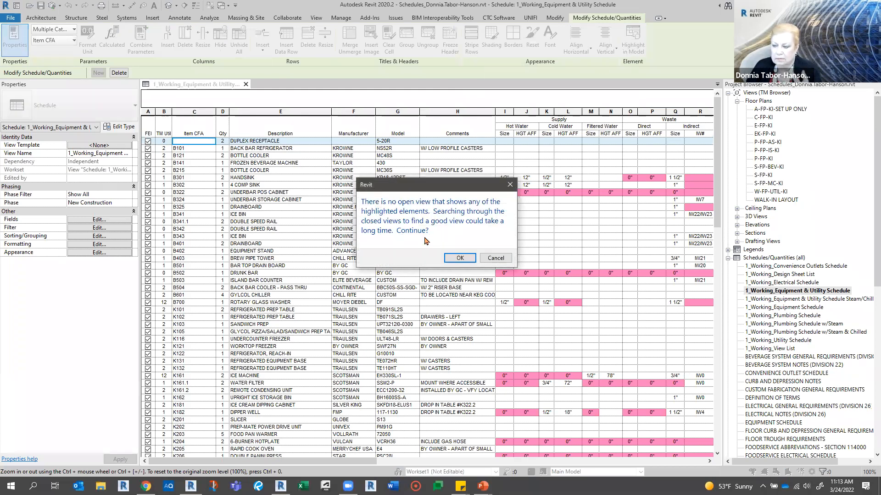
pyautogui.click(455, 257)
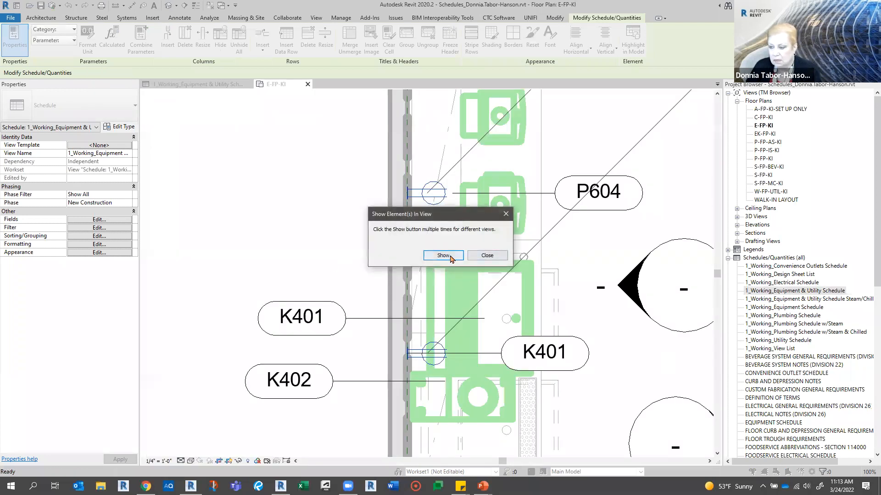
pyautogui.click(483, 255)
pyautogui.click(424, 350)
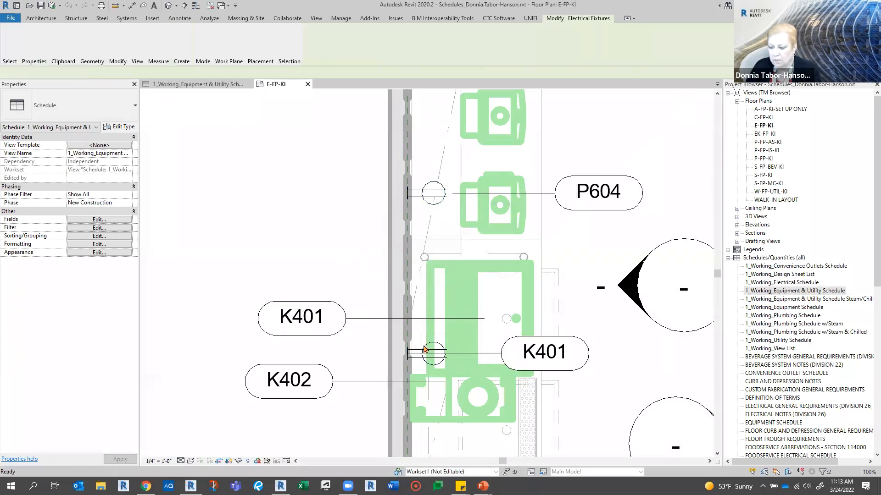
# - Select all instances of the NEMA 5-15R receptacle in the entire project and turn off their Foodservice Equipment parameter
pyautogui.rightClick(425, 350)
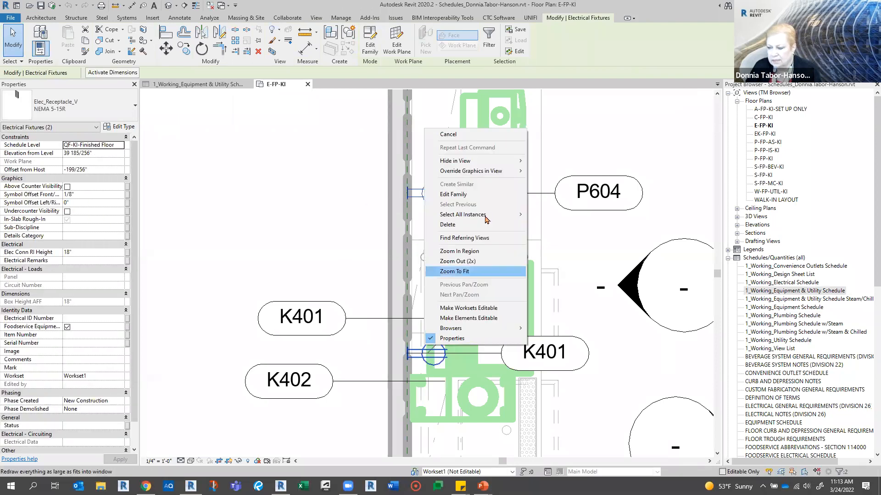
pyautogui.moveTo(486, 214)
pyautogui.click(561, 225)
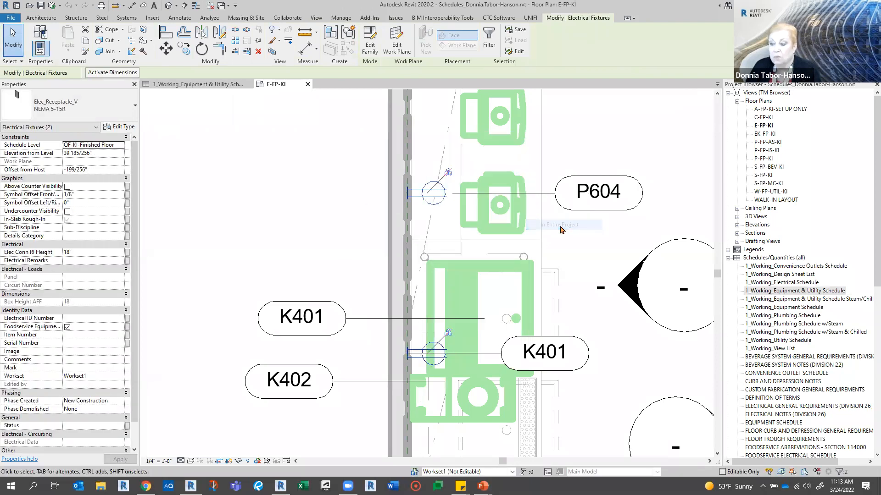
pyautogui.click(68, 327)
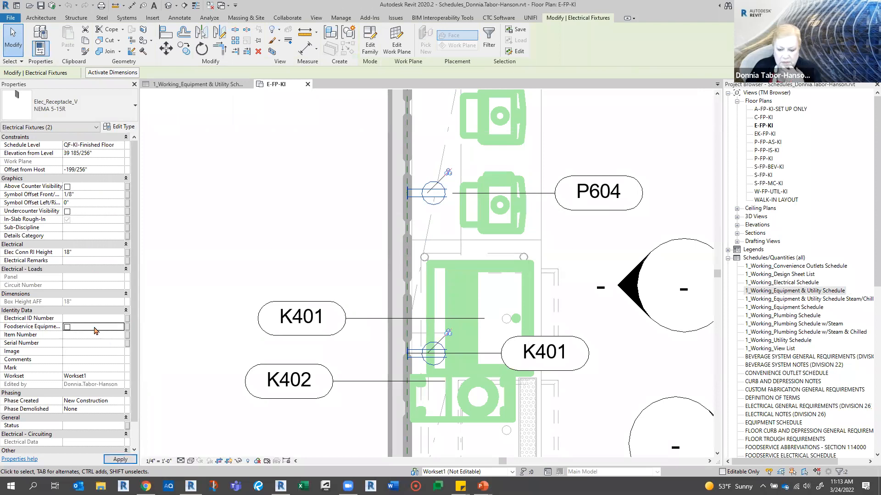
pyautogui.scroll(-2, 92, 333)
pyautogui.scroll(-1, 96, 331)
pyautogui.scroll(2, 96, 331)
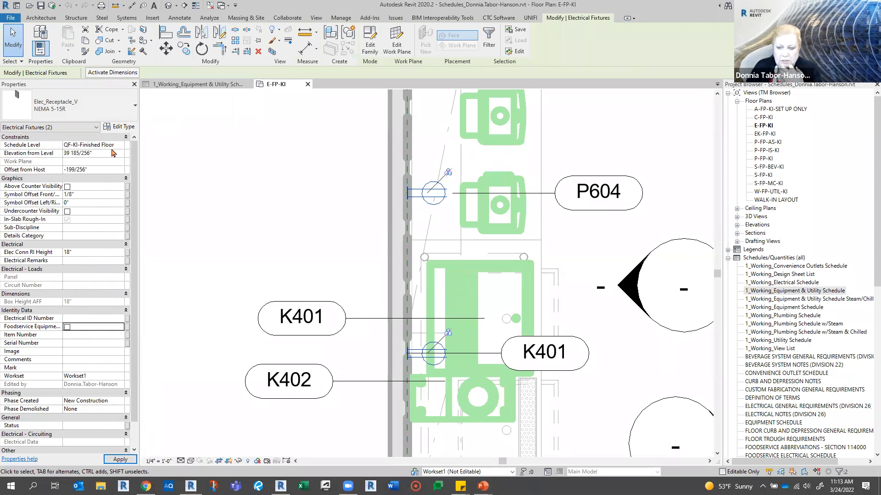
# - Clear the TM Utilities value in the NEMA 5-15R receptacle's type properties and return to the equipment and utility schedule
pyautogui.click(120, 127)
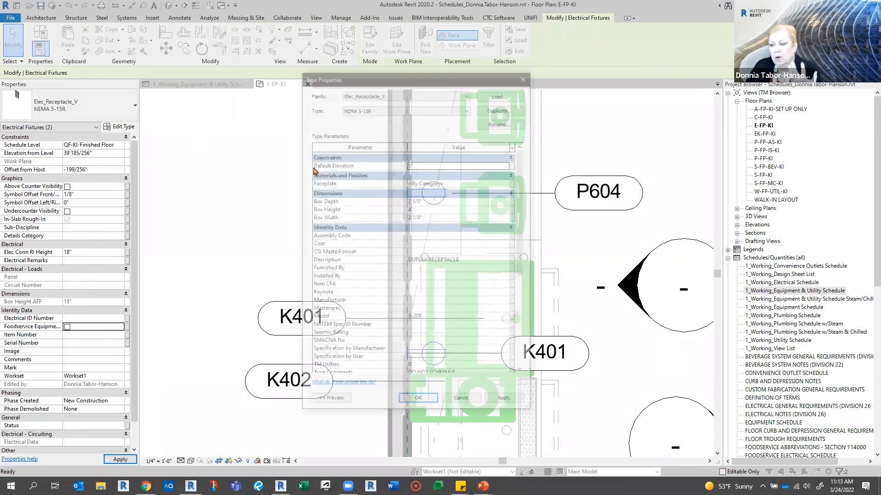
pyautogui.click(432, 368)
pyautogui.click(431, 368)
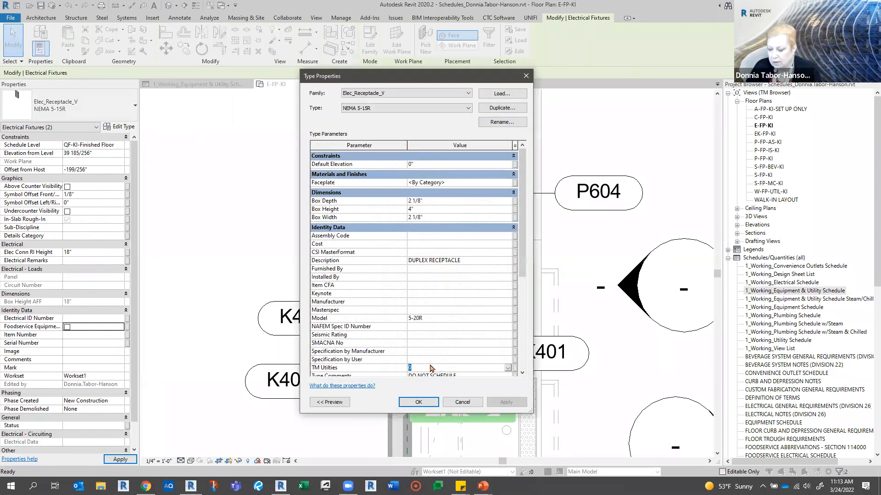
pyautogui.press('Delete')
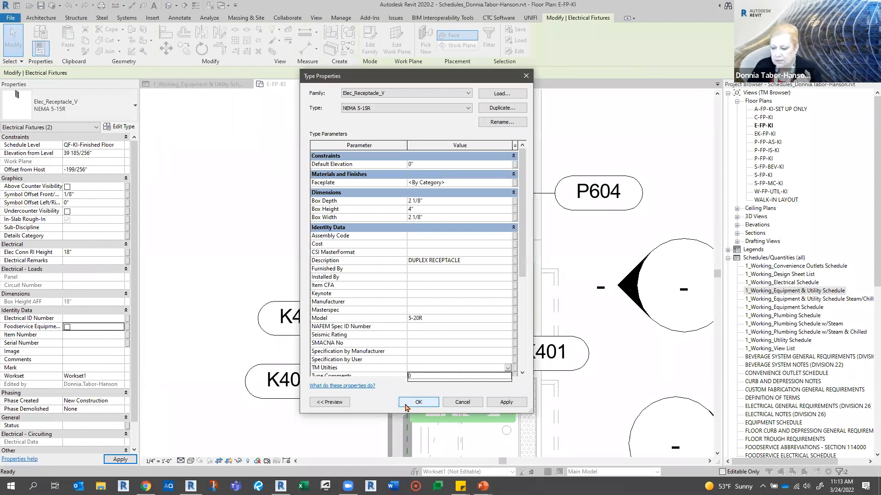
pyautogui.click(406, 407)
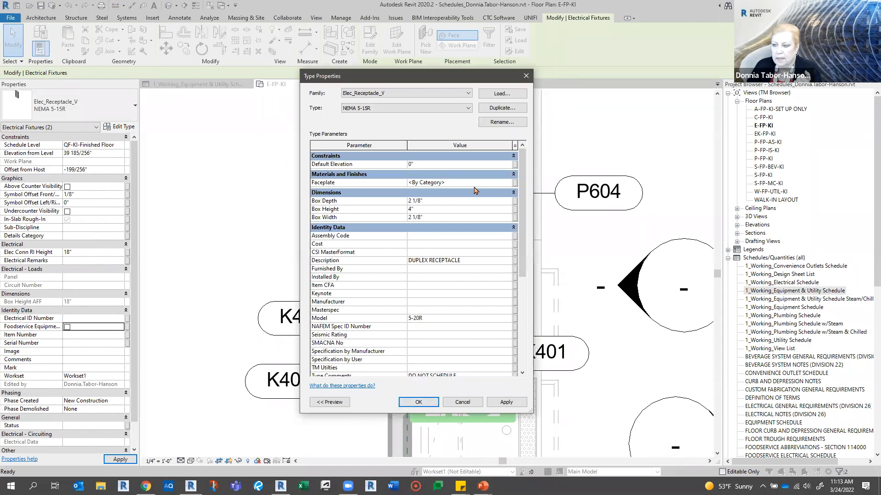
pyautogui.click(418, 402)
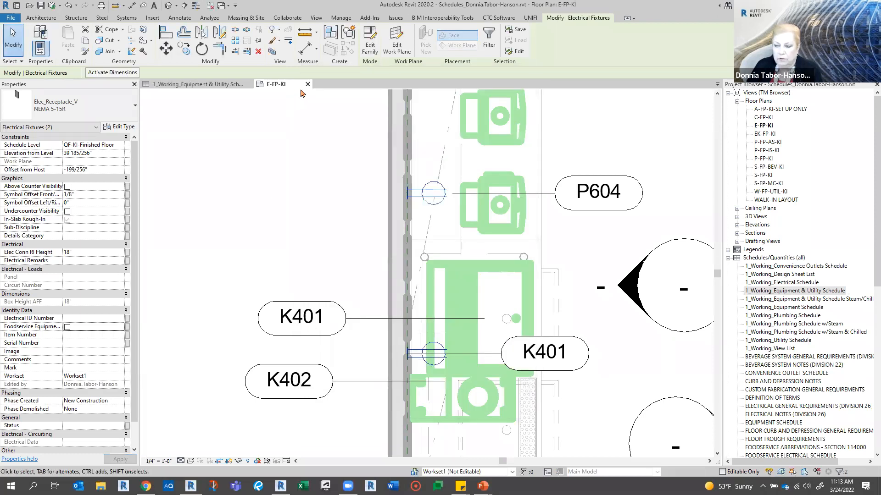
pyautogui.click(228, 86)
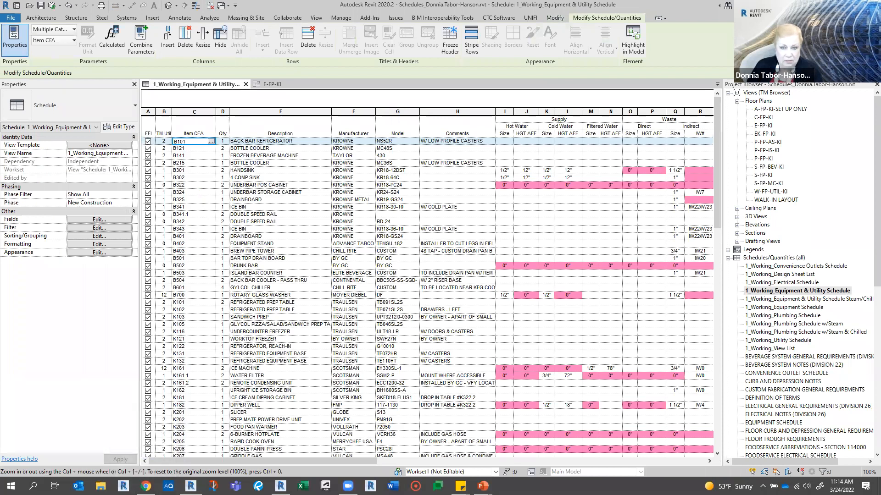
pyautogui.hotkey('alt', 'Tab')
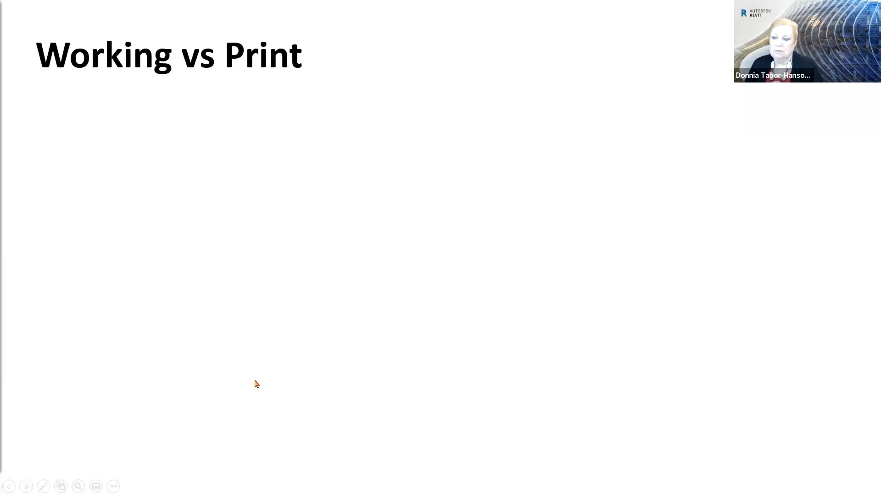
pyautogui.click(259, 381)
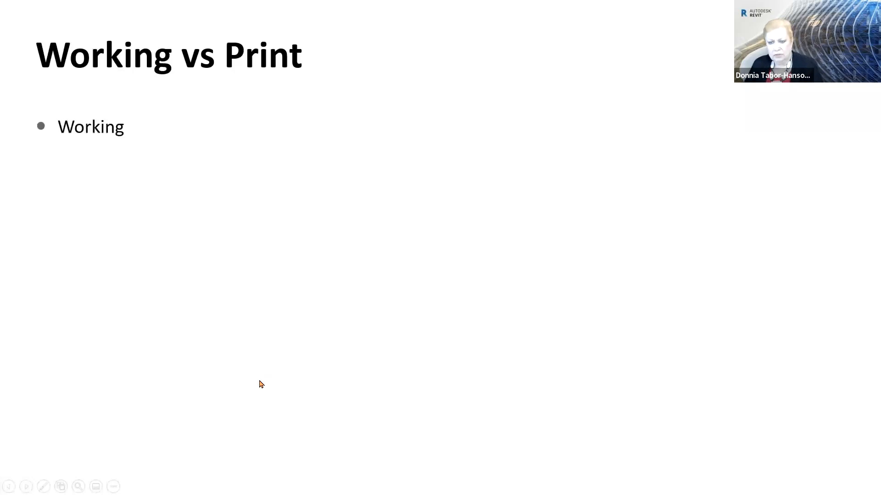
pyautogui.click(260, 381)
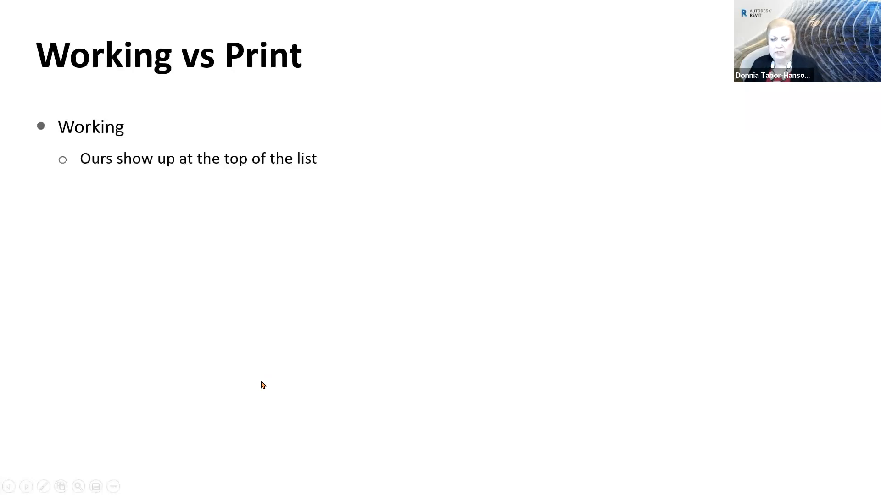
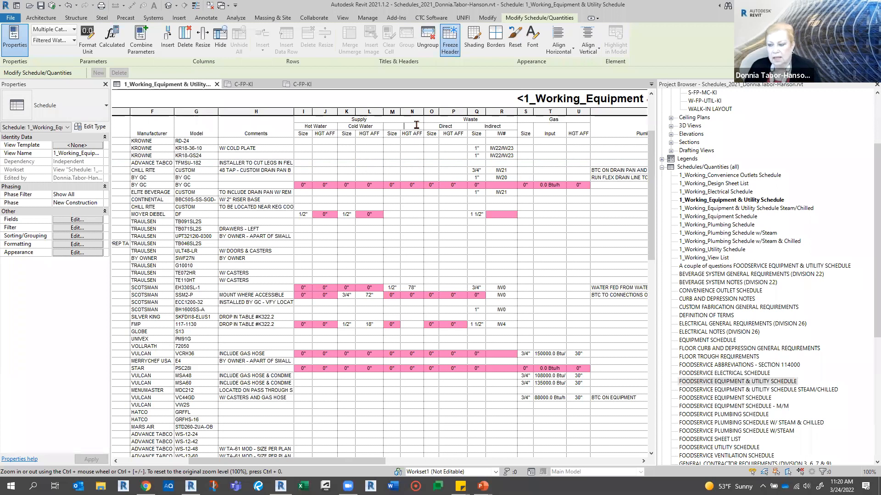
# - Title the grouped Size and HGT AFF columns "Filtered Water" and highlight the hot, cold and filtered water headers under Supply
pyautogui.write('Filtered Water')
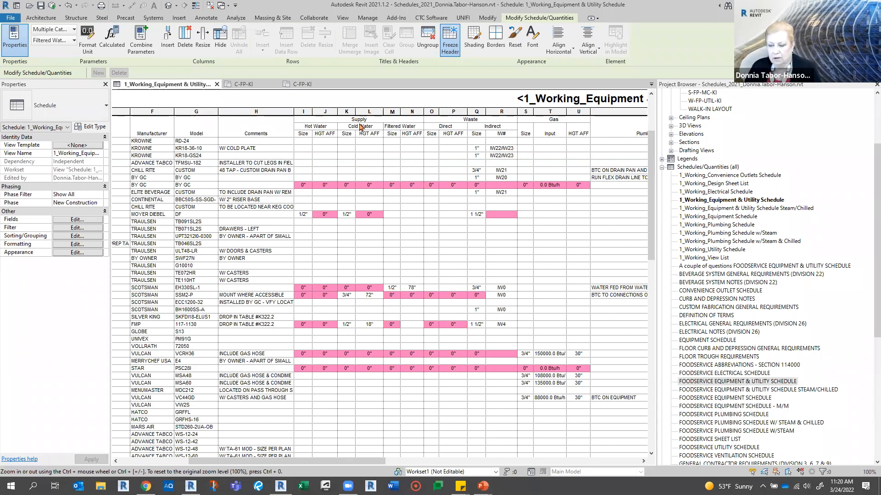
pyautogui.click(336, 120)
pyautogui.click(454, 120)
pyautogui.moveTo(402, 127); pyautogui.dragTo(325, 129)
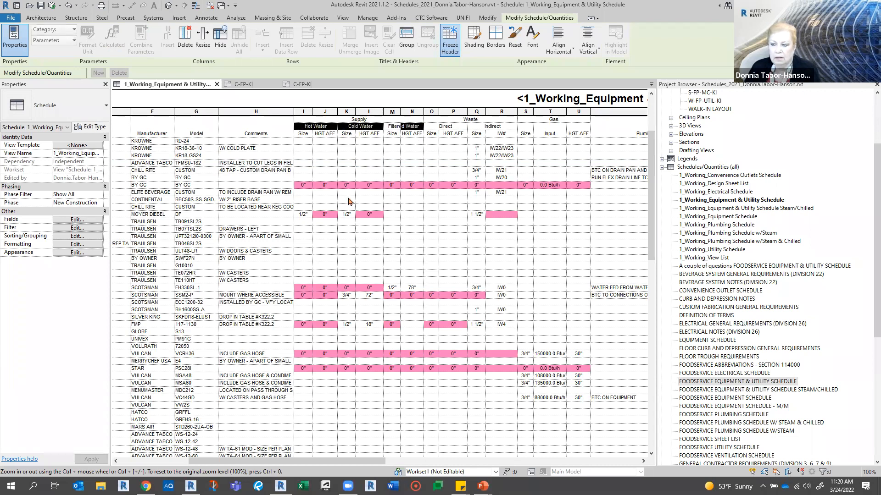
pyautogui.click(442, 51)
# - Group the Model and Comments column headers under one shared, untitled header
pyautogui.click(270, 131)
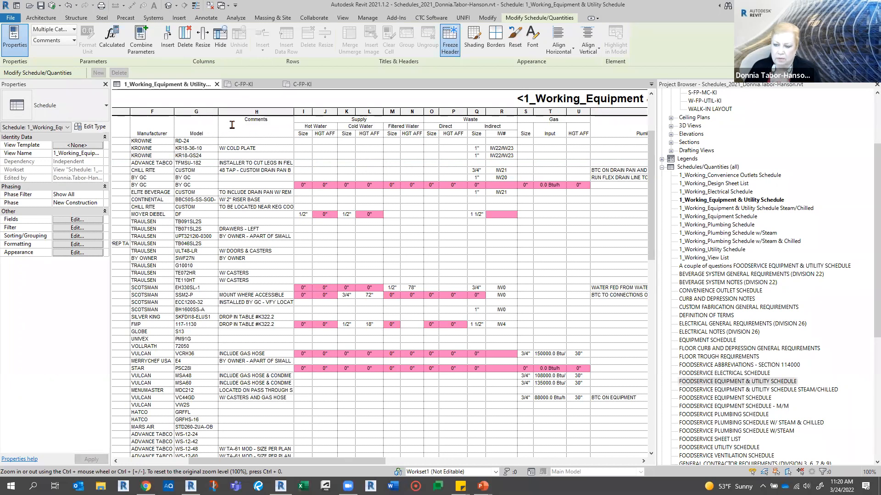
pyautogui.click(194, 131)
pyautogui.moveTo(194, 131); pyautogui.dragTo(256, 131)
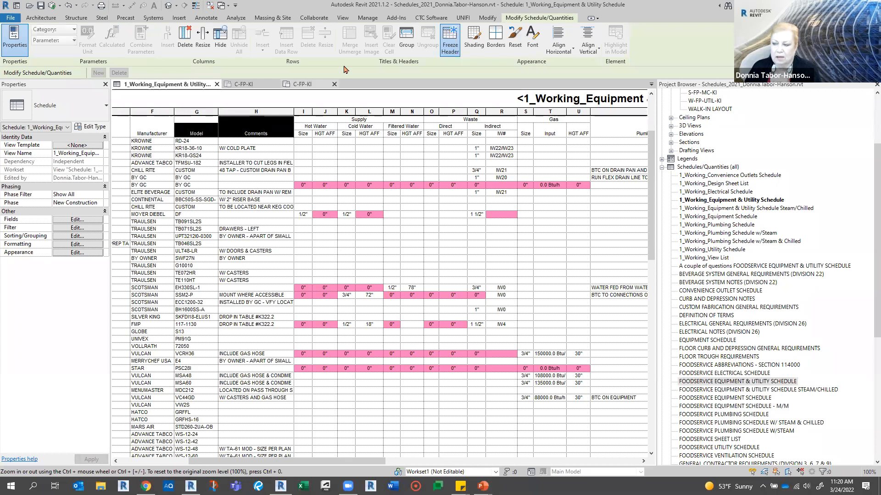
pyautogui.click(407, 48)
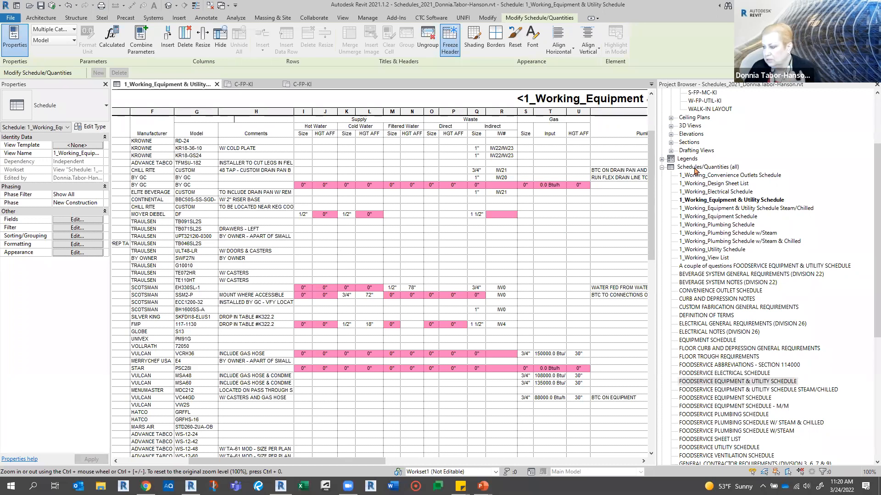
# - Open sheet QF100 - FOODSERVICE EQUIPMENT SCHEDULE and examine the schedule placed on it
pyautogui.scroll(-10, 773, 212)
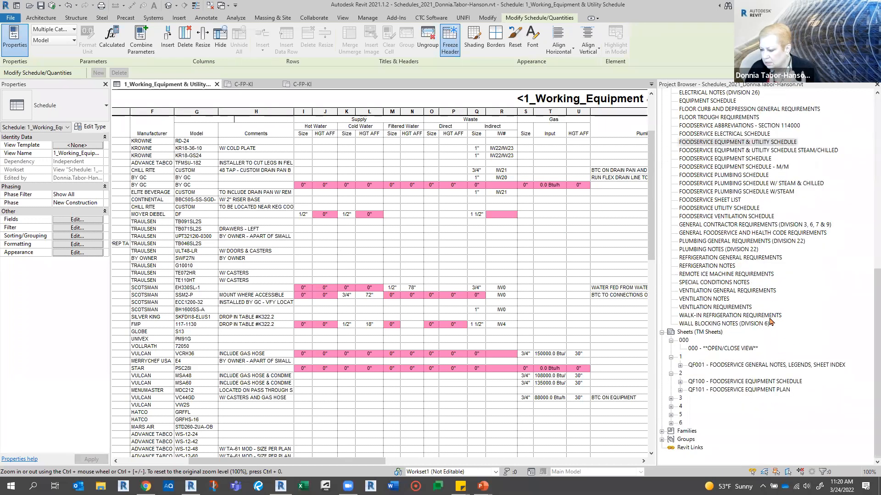
pyautogui.click(741, 385)
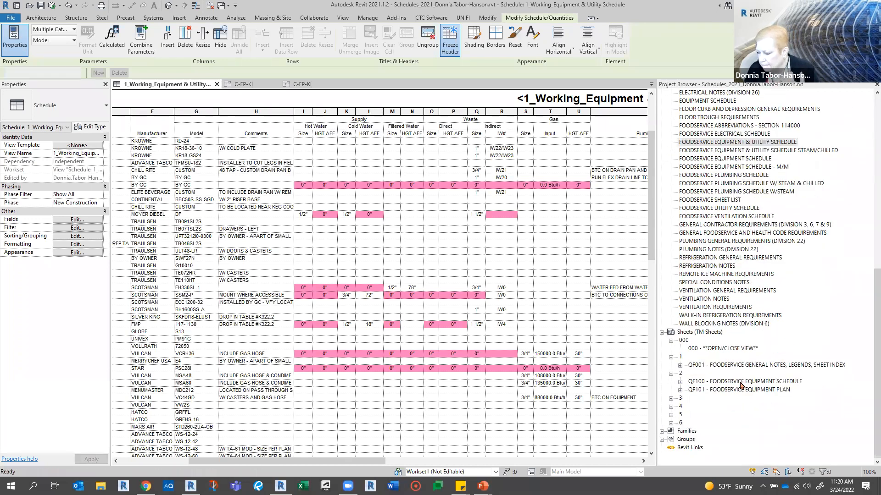
pyautogui.doubleClick(741, 385)
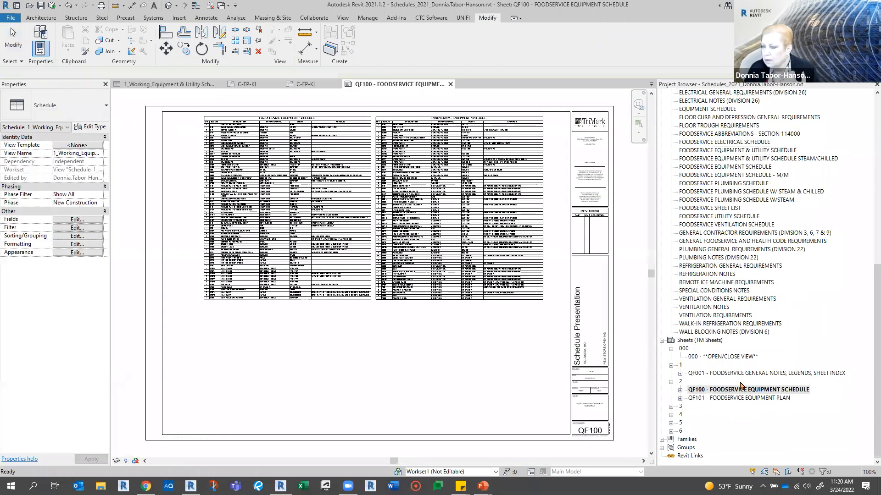
pyautogui.scroll(5, 212, 133)
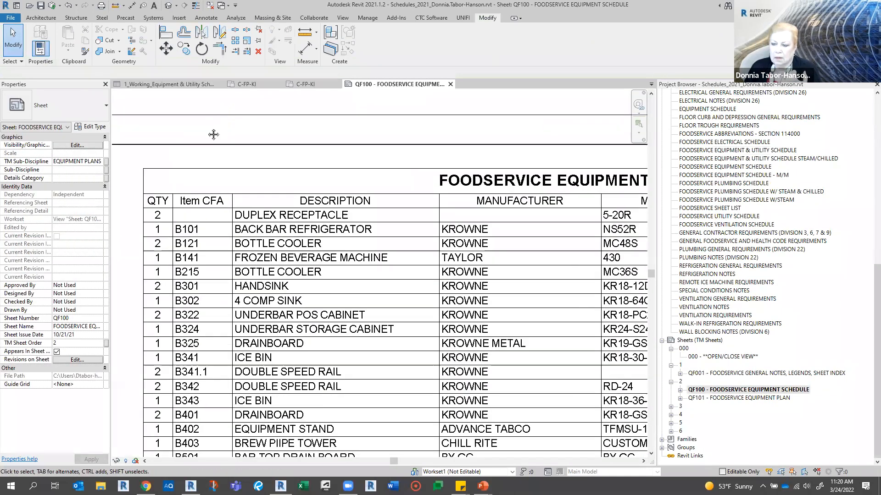
pyautogui.scroll(-4, 191, 138)
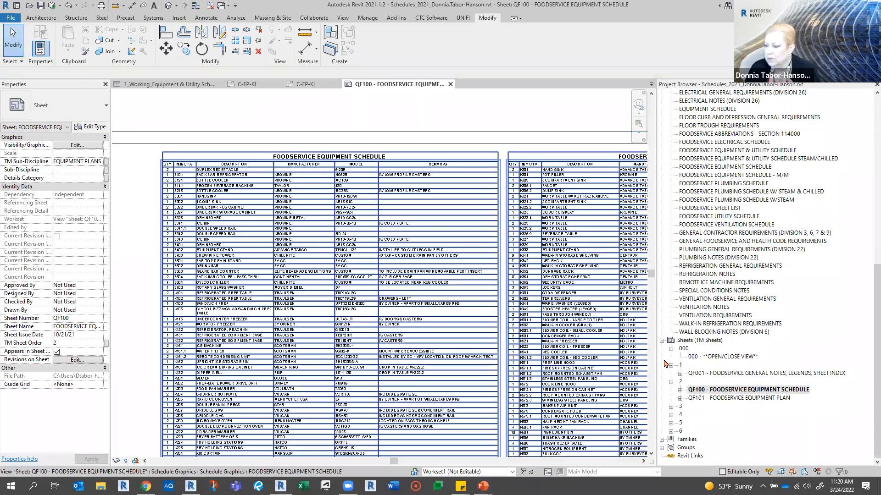
# - Open sheet QF200 - FOODSERVICE PLUMBING SCHEDULE and examine the grouped supply, waste and gas headers of its print schedule
pyautogui.click(670, 407)
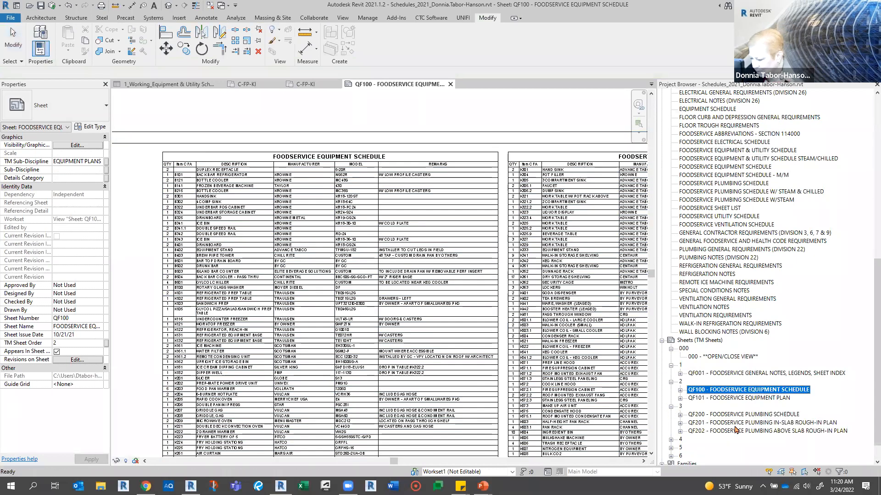
pyautogui.click(749, 415)
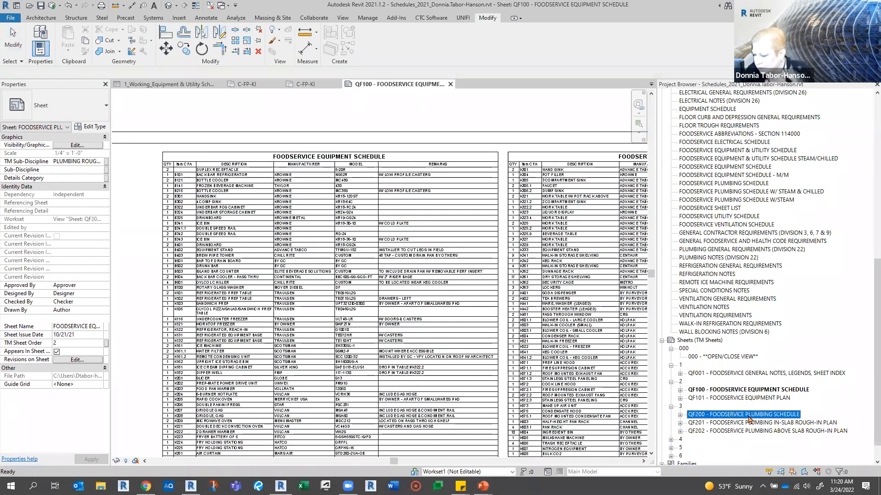
pyautogui.doubleClick(749, 417)
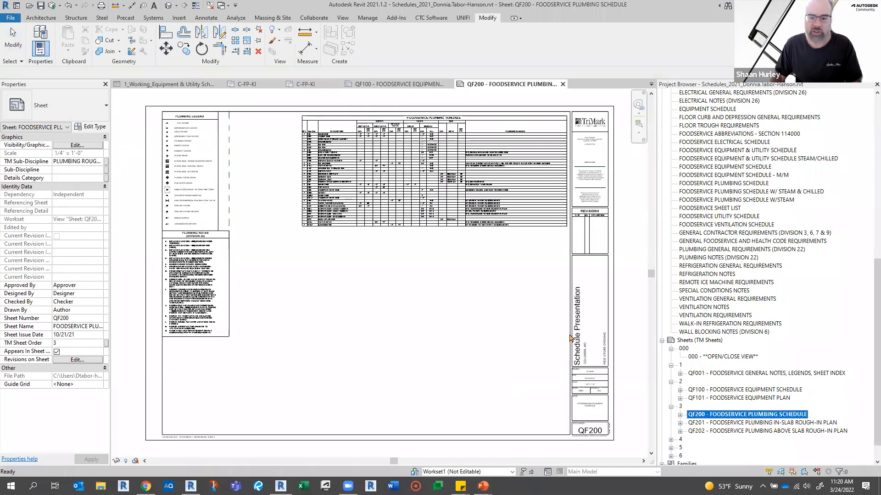
pyautogui.scroll(5, 433, 102)
pyautogui.scroll(2, 433, 103)
pyautogui.scroll(1, 354, 222)
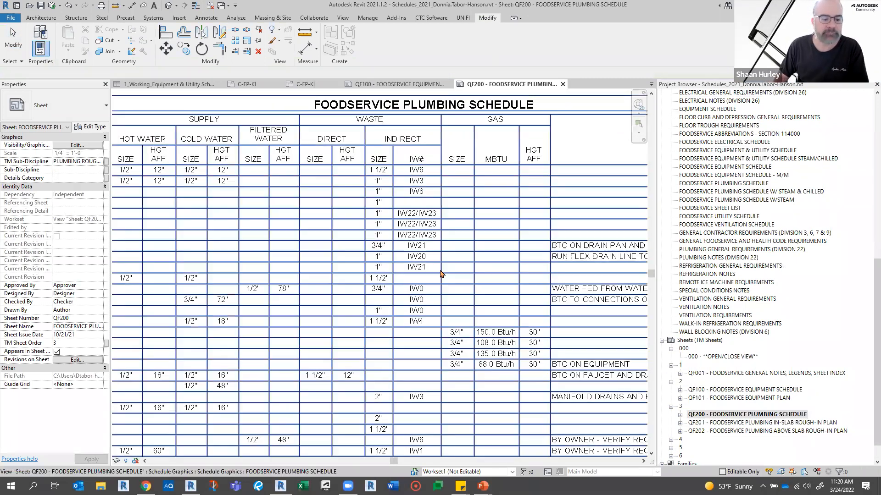
pyautogui.scroll(-1, 495, 348)
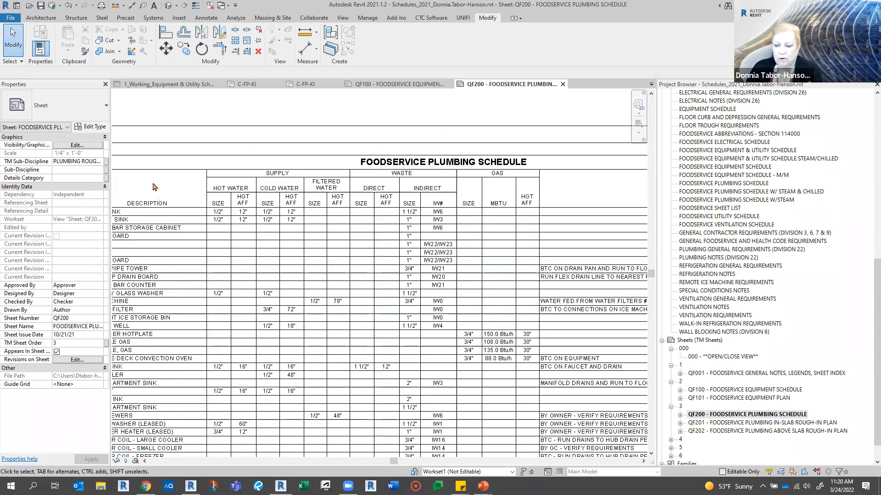
pyautogui.scroll(-1, 339, 214)
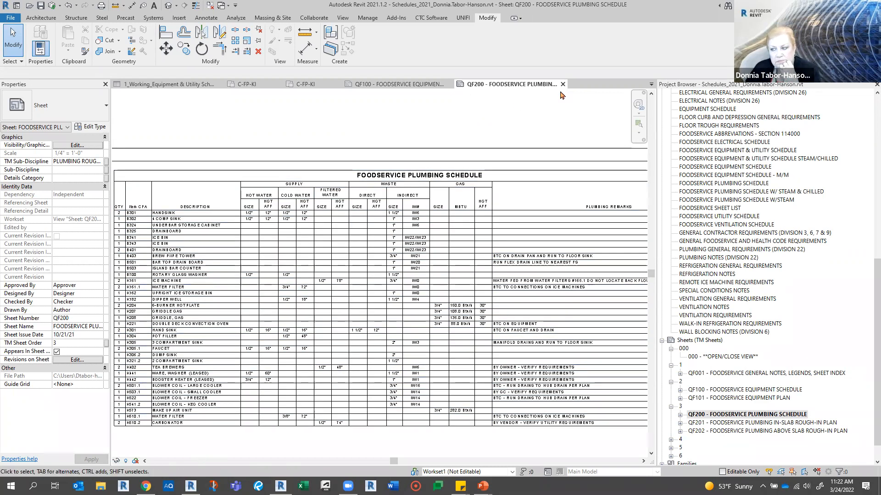
# - Close the QF200 plumbing sheet and return to the 1_Working_Equipment & Utility Schedule
pyautogui.click(562, 84)
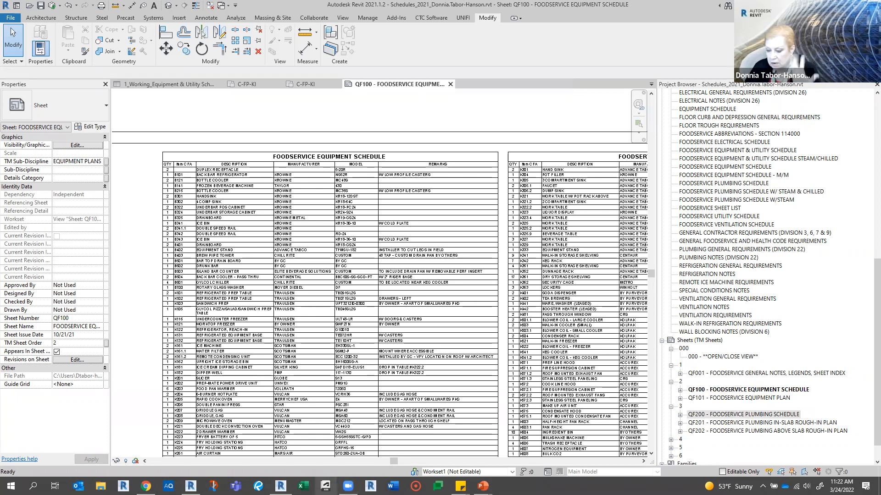
pyautogui.moveTo(281, 486)
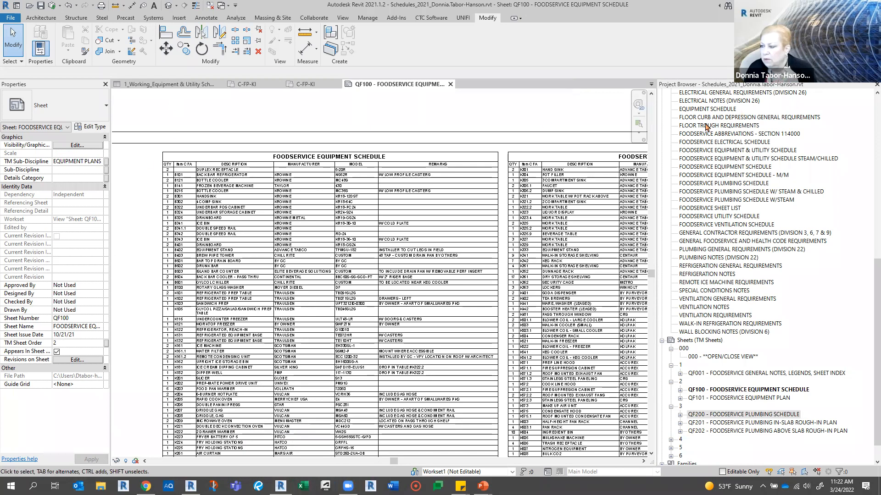
pyautogui.scroll(10, 710, 161)
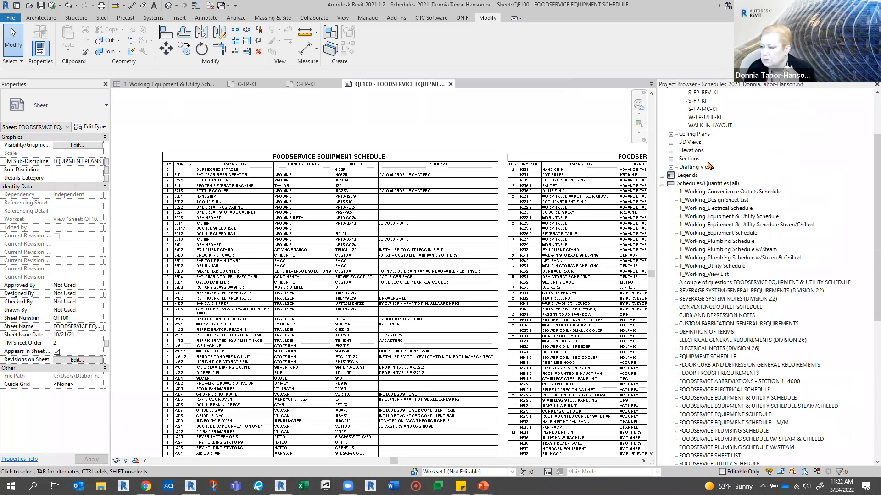
pyautogui.click(191, 85)
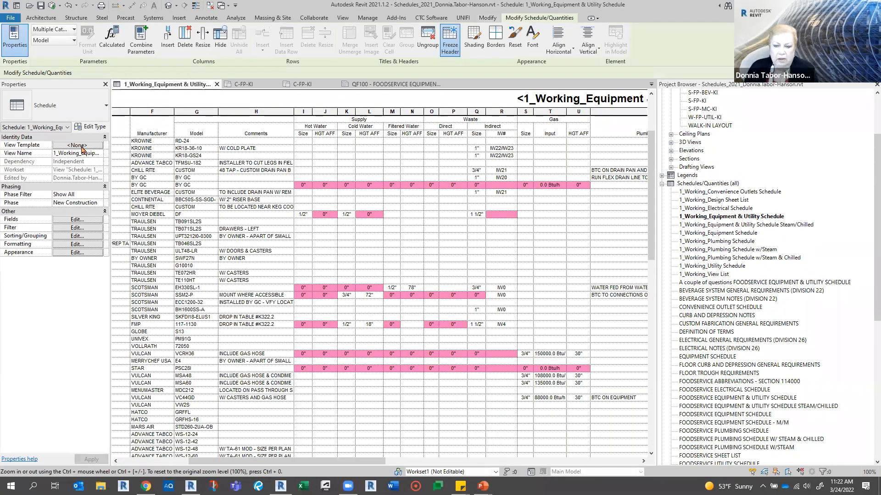
# - Check which view templates can be assigned to the working schedule, cancelling without assigning one
pyautogui.click(79, 145)
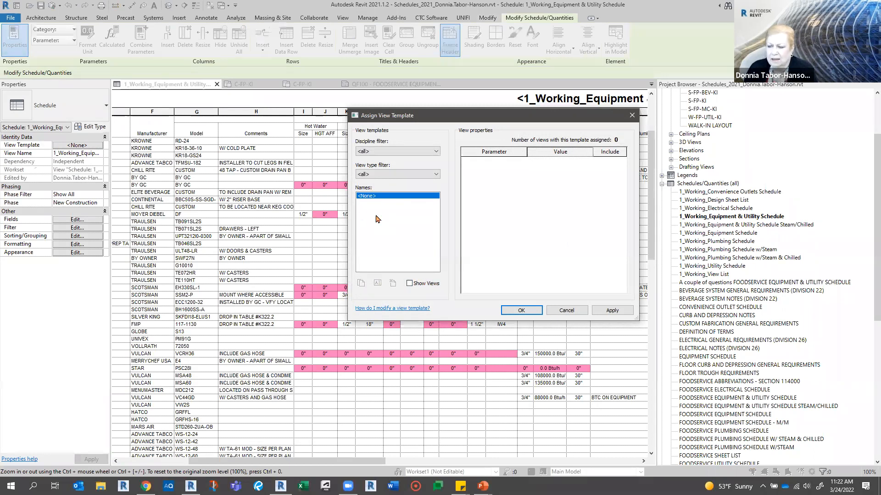
pyautogui.click(567, 311)
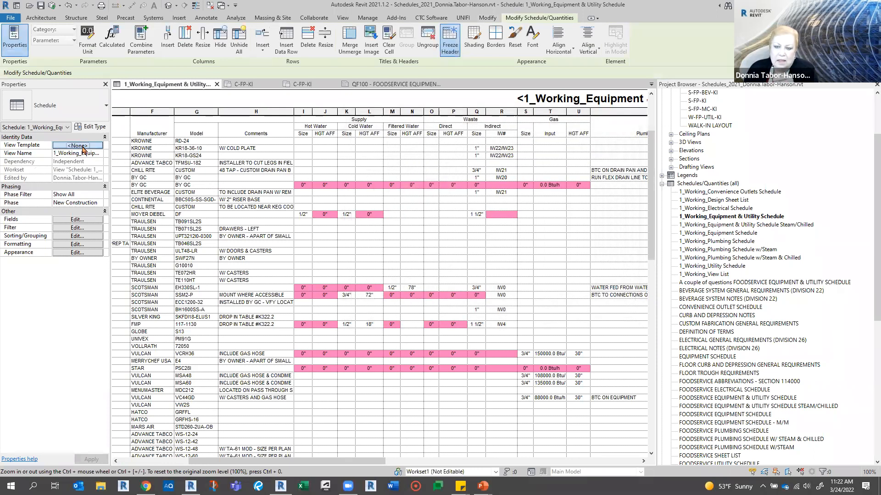
pyautogui.click(82, 146)
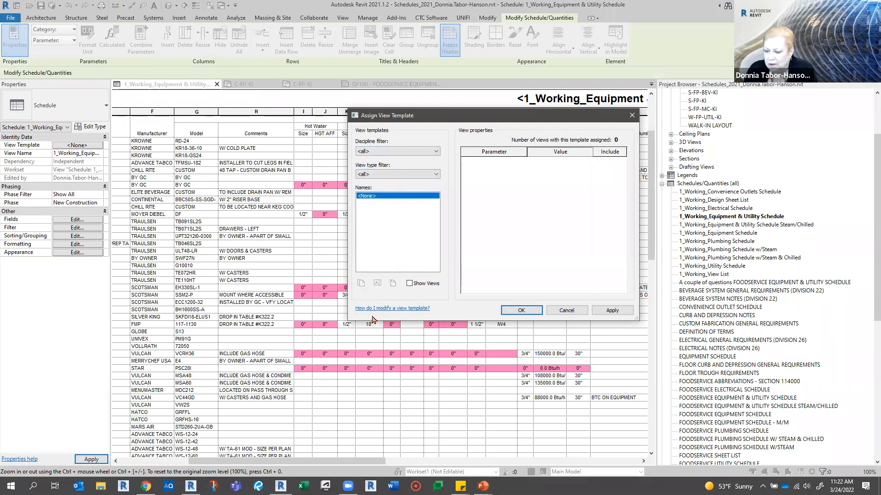
pyautogui.click(567, 311)
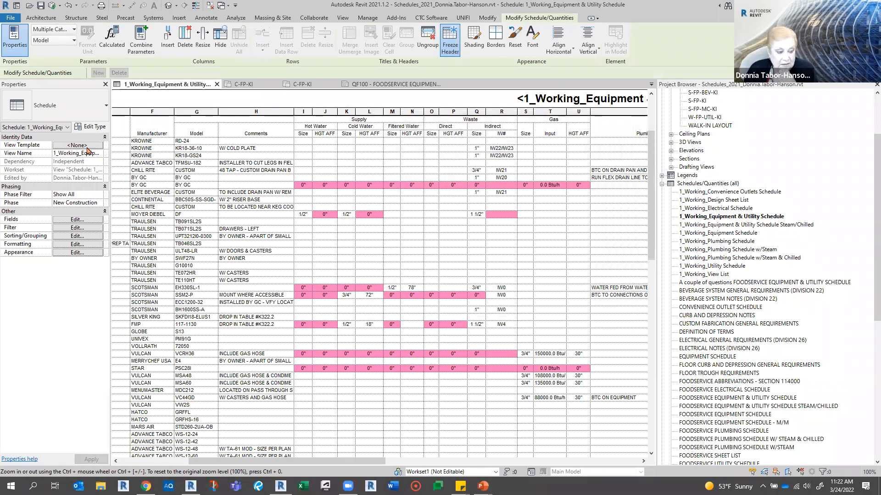
# - Filter the schedule's assignable view templates by the Architectural discipline and all view types, keeping <None> as the template
pyautogui.click(87, 150)
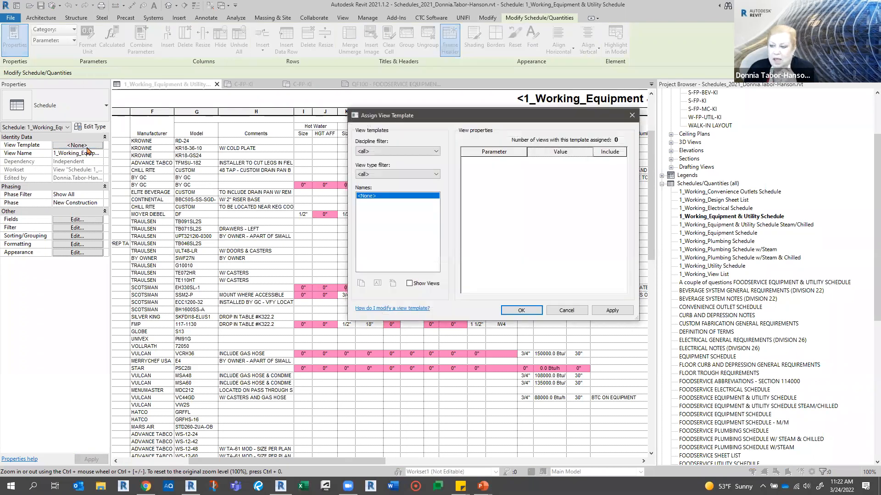
pyautogui.click(395, 153)
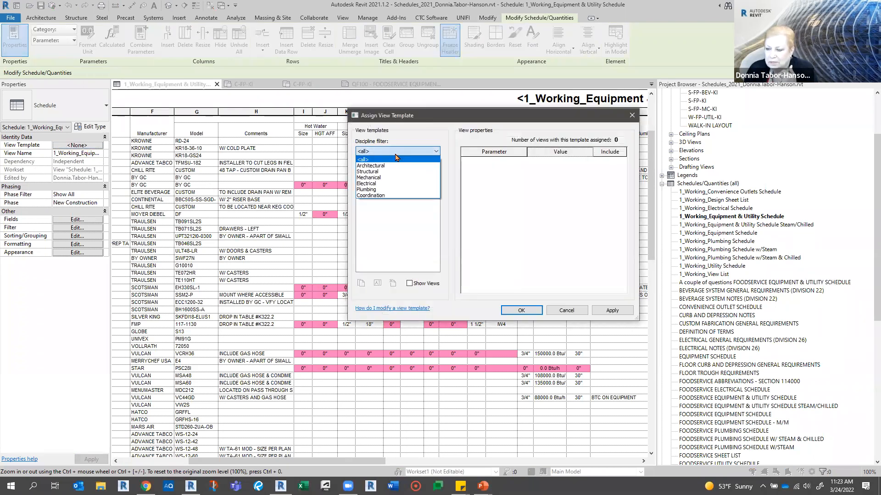
pyautogui.click(387, 166)
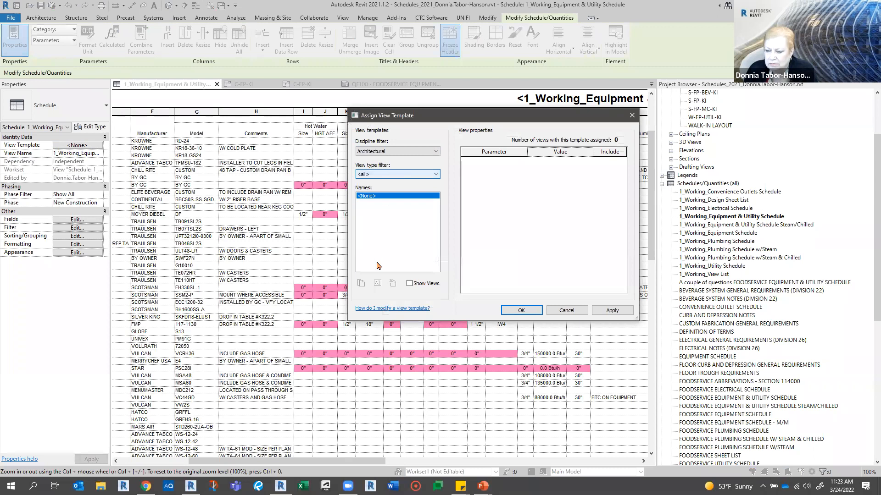
pyautogui.click(377, 175)
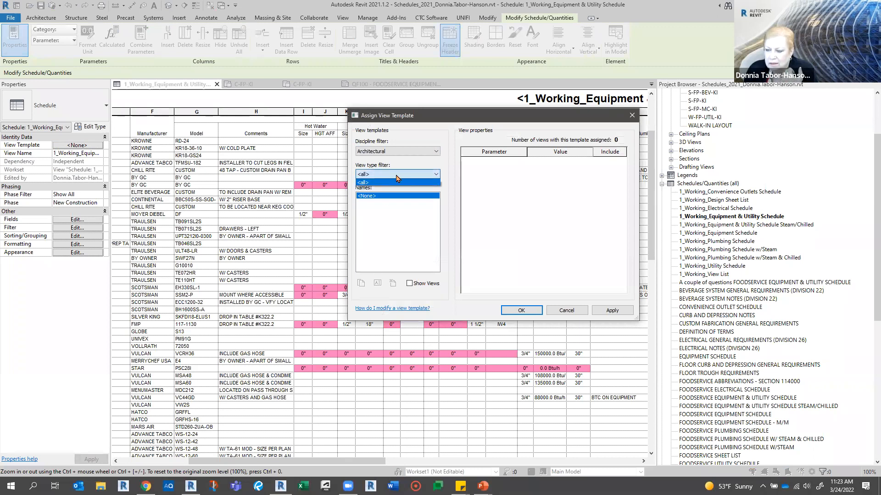
pyautogui.click(365, 183)
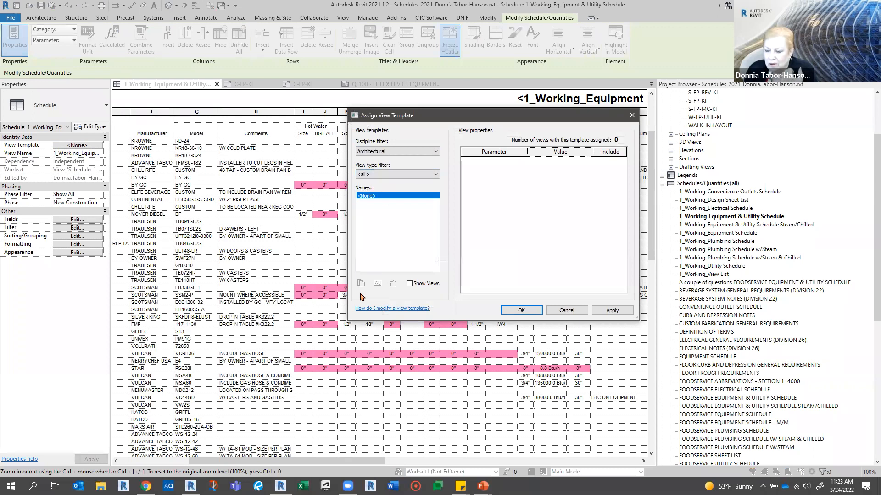
pyautogui.click(535, 312)
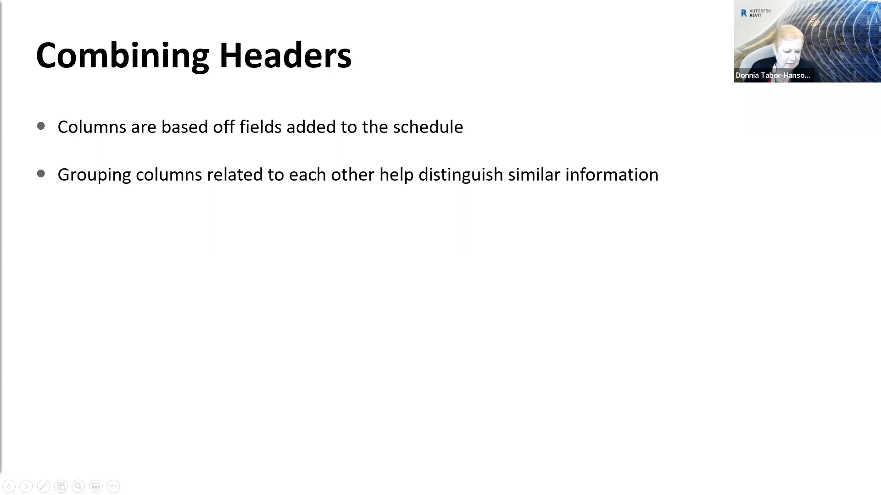
# - Switch to Revit and open the view template manager, saving the project when the save reminder appears
pyautogui.hotkey('alt', 'Tab')
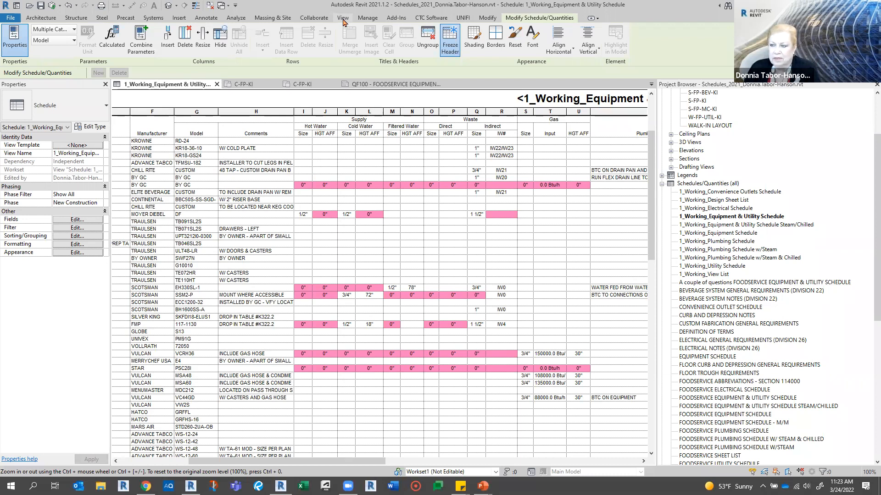
pyautogui.click(343, 18)
pyautogui.click(51, 53)
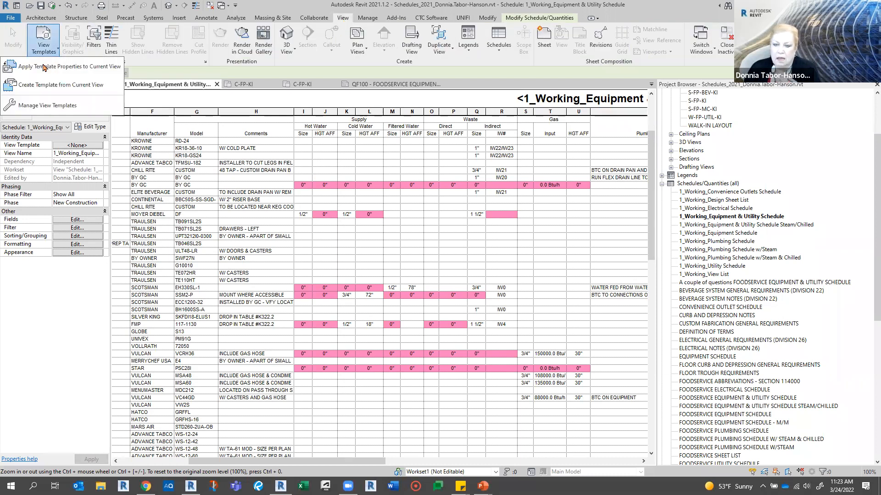
pyautogui.click(48, 105)
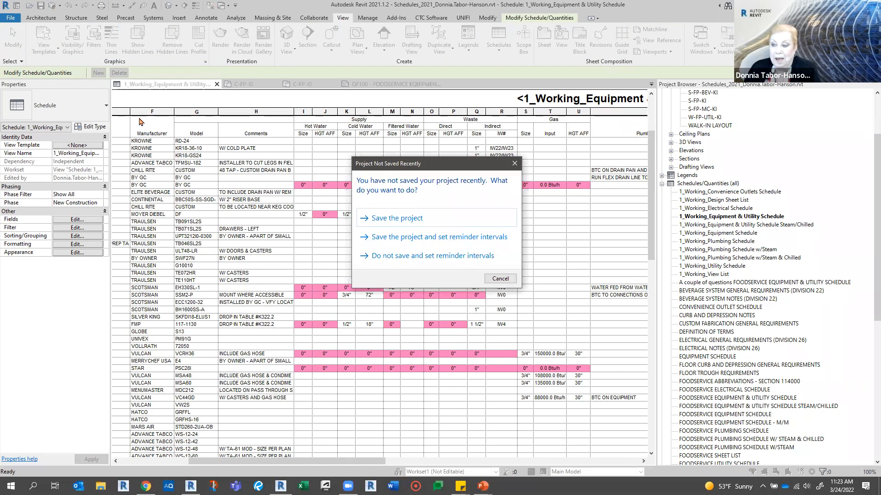
pyautogui.click(410, 220)
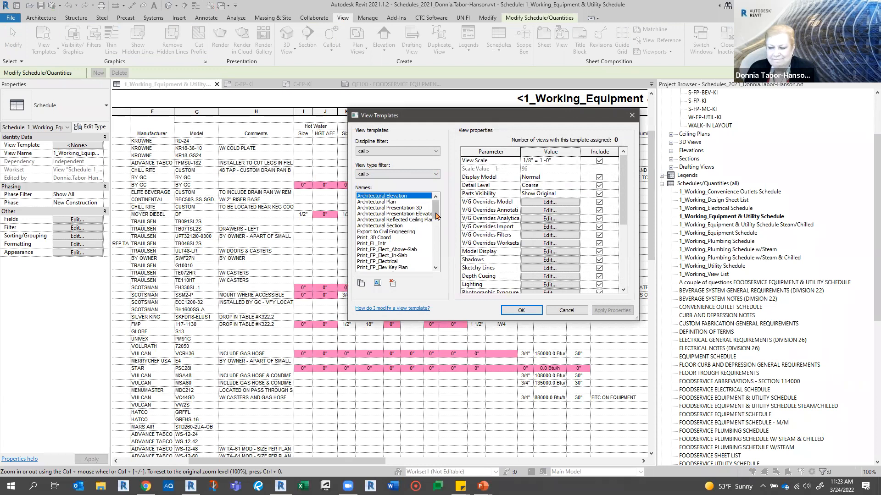
# - Filter the view templates by the Architectural discipline, check the view type filters for schedules, and cancel without changes
pyautogui.click(400, 153)
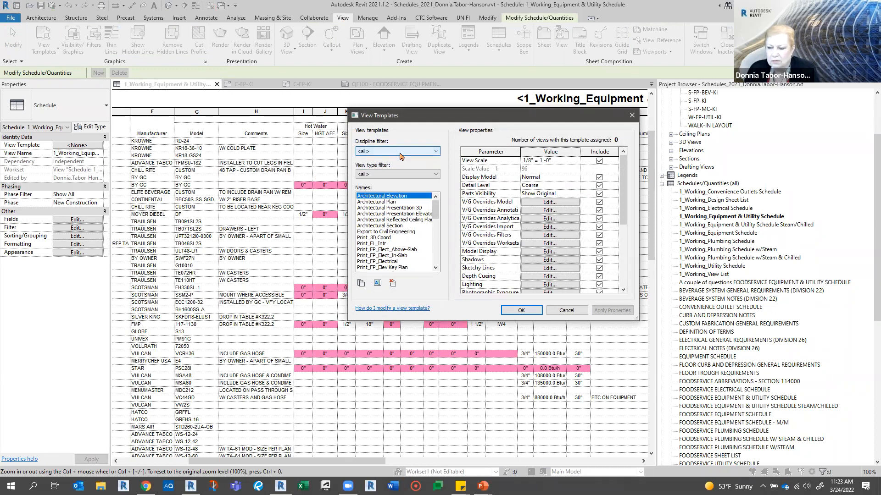
pyautogui.click(389, 165)
pyautogui.click(389, 174)
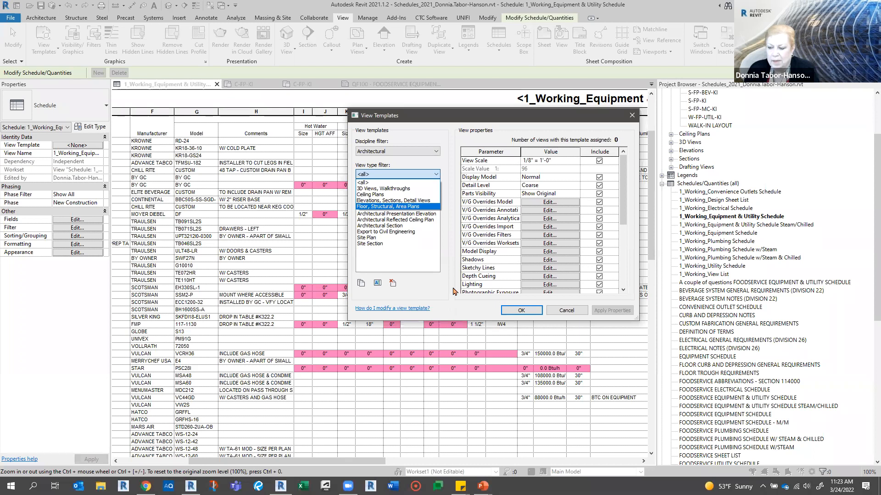
pyautogui.click(562, 312)
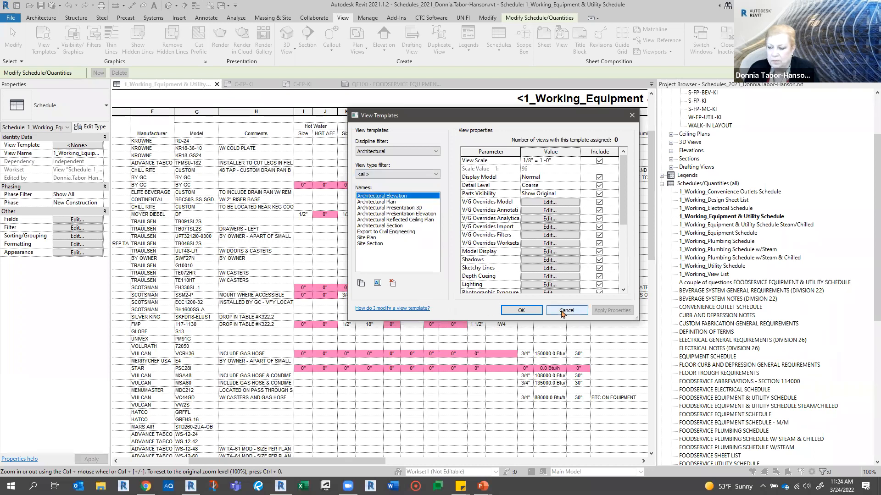
pyautogui.click(564, 310)
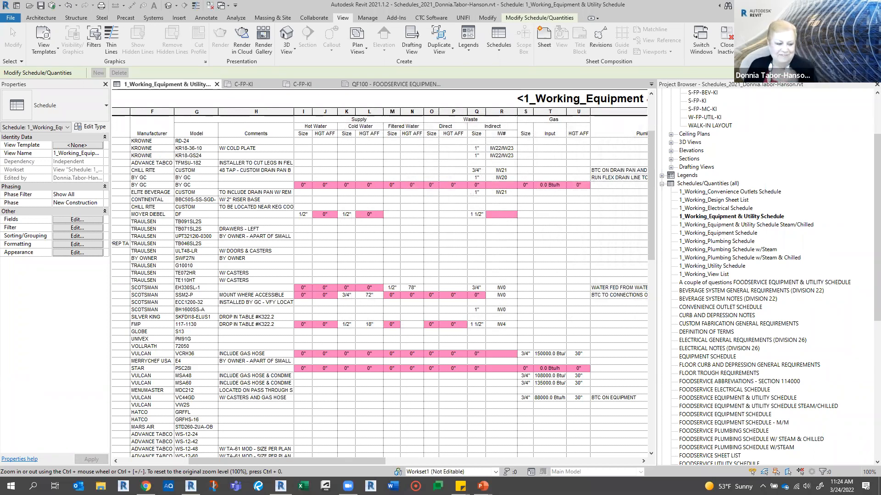
pyautogui.hotkey('alt', 'Tab')
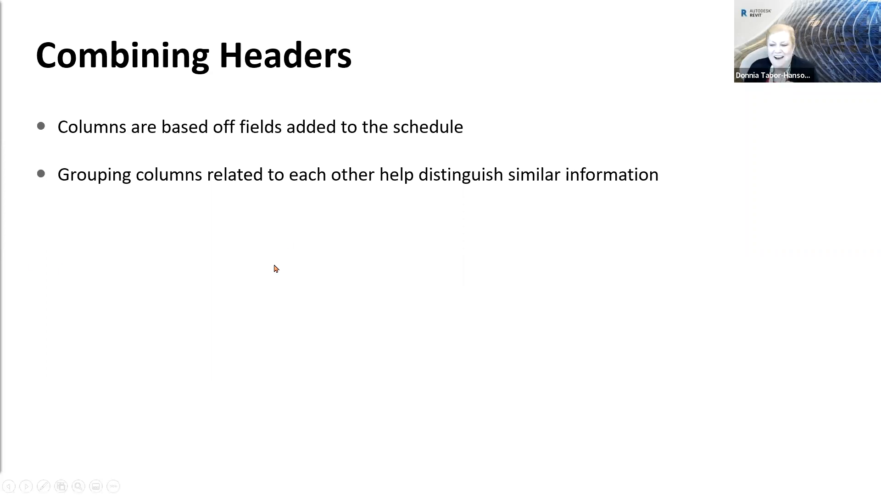
pyautogui.click(248, 271)
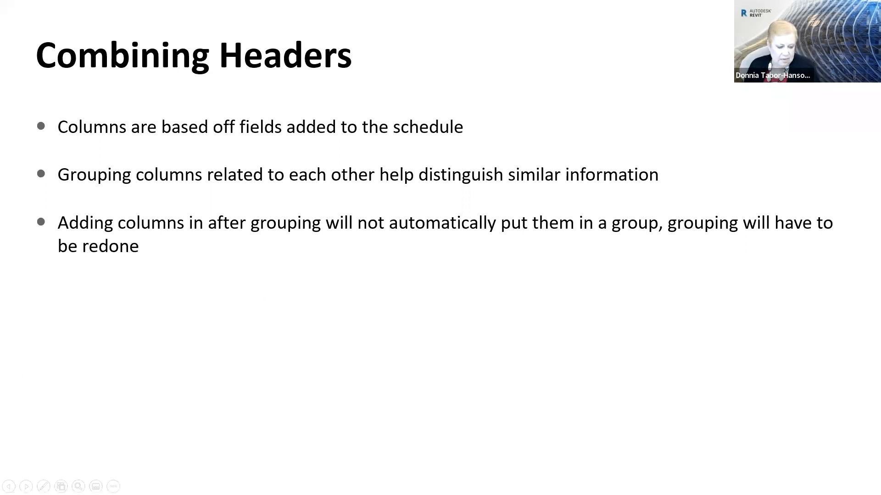
# - Switch to Revit and add the AMCA Volume field after Hot Water Size in the working schedule
pyautogui.hotkey('alt', 'Tab')
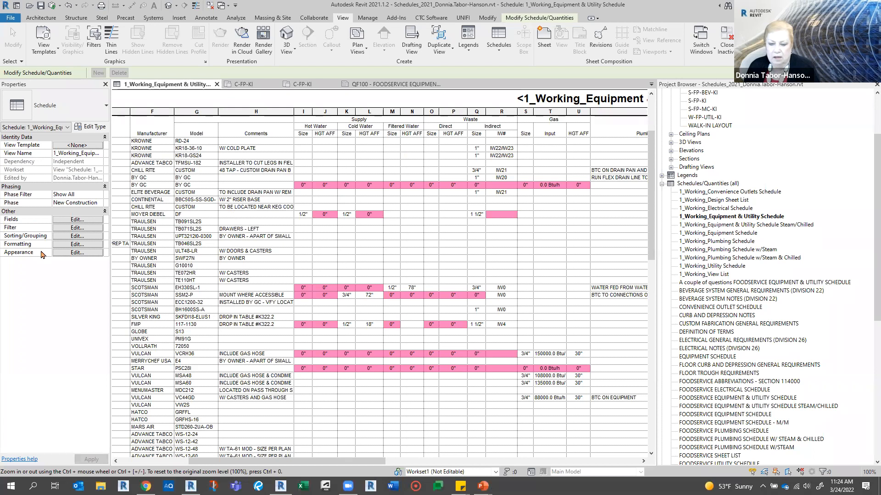
pyautogui.click(58, 221)
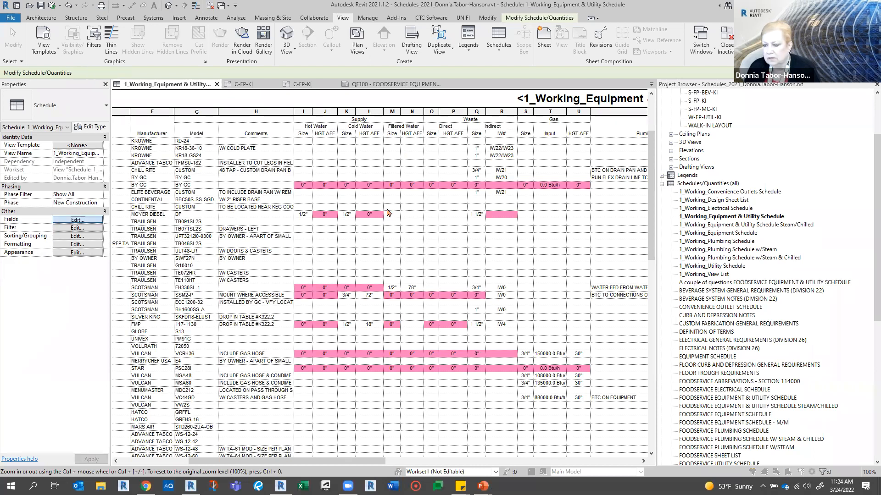
pyautogui.click(407, 226)
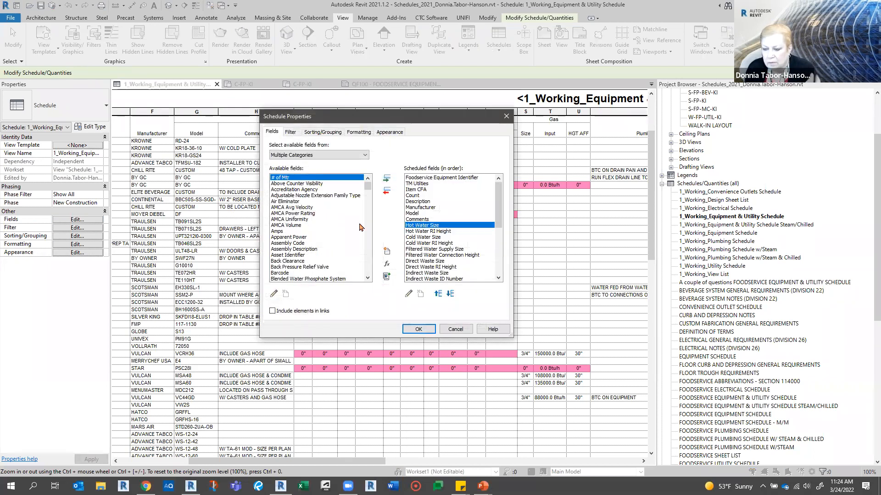
pyautogui.click(298, 226)
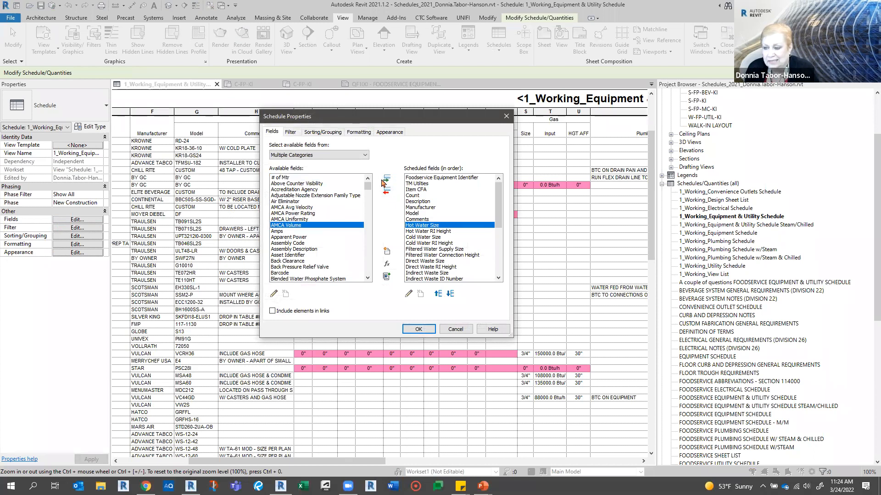
pyautogui.click(387, 179)
pyautogui.click(418, 329)
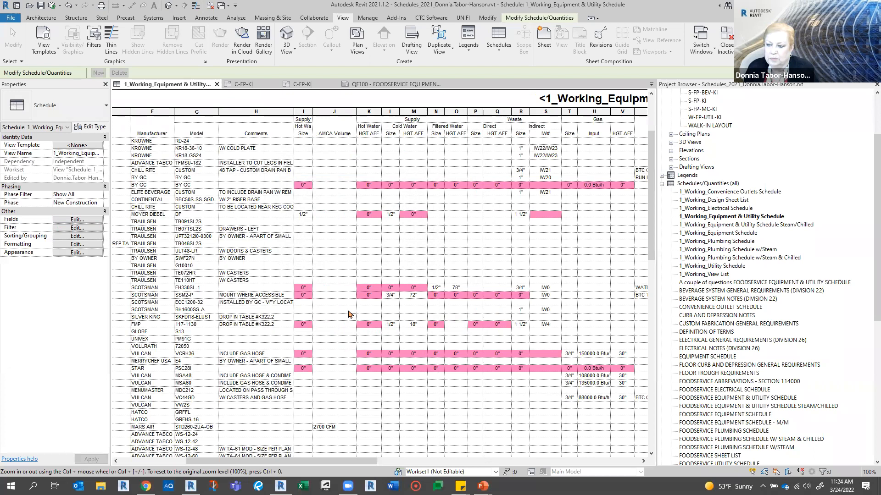
# - Remove the AMCA Volume field from the working schedule's scheduled fields
pyautogui.click(57, 221)
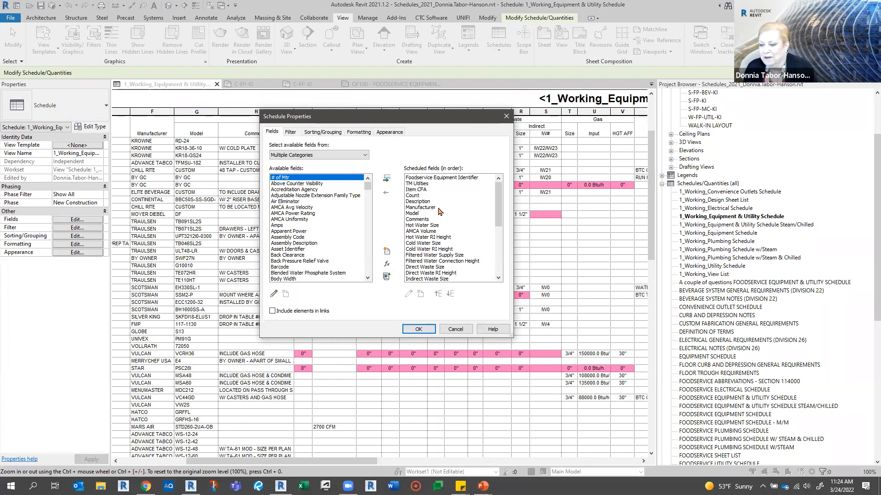
pyautogui.click(430, 231)
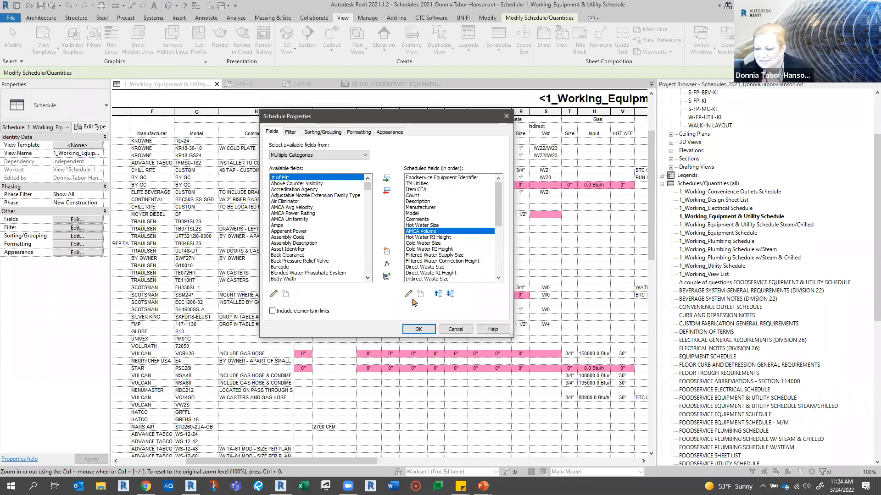
pyautogui.click(385, 194)
pyautogui.click(418, 329)
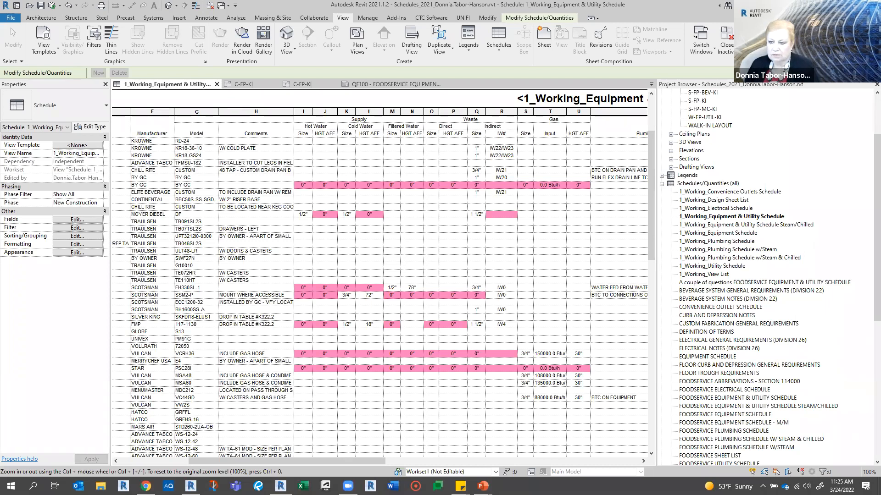
pyautogui.hotkey('alt', 'Tab')
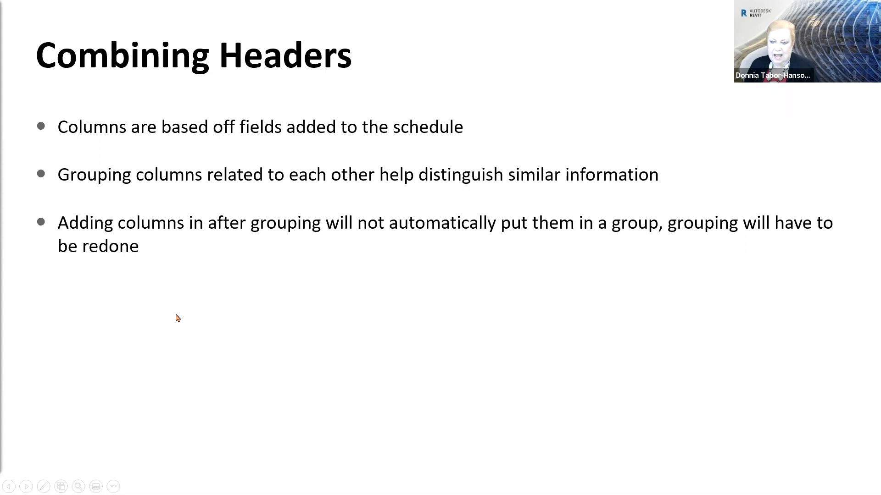
pyautogui.click(178, 319)
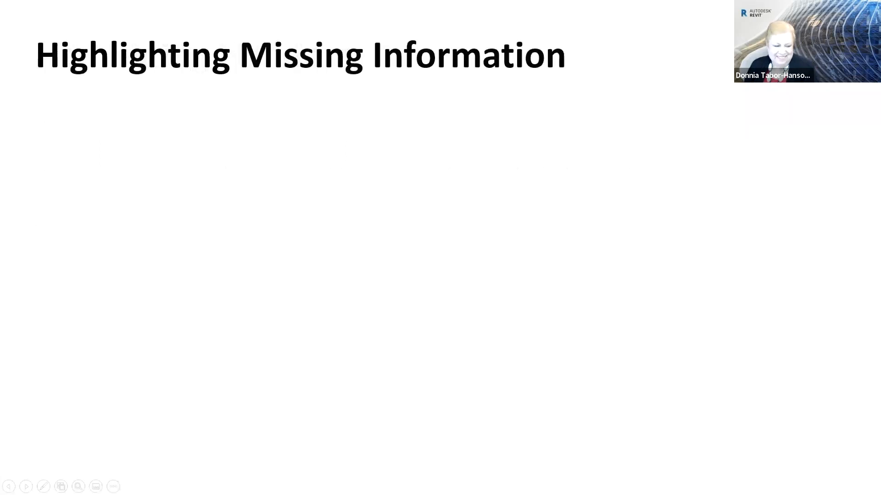
pyautogui.press('Right')
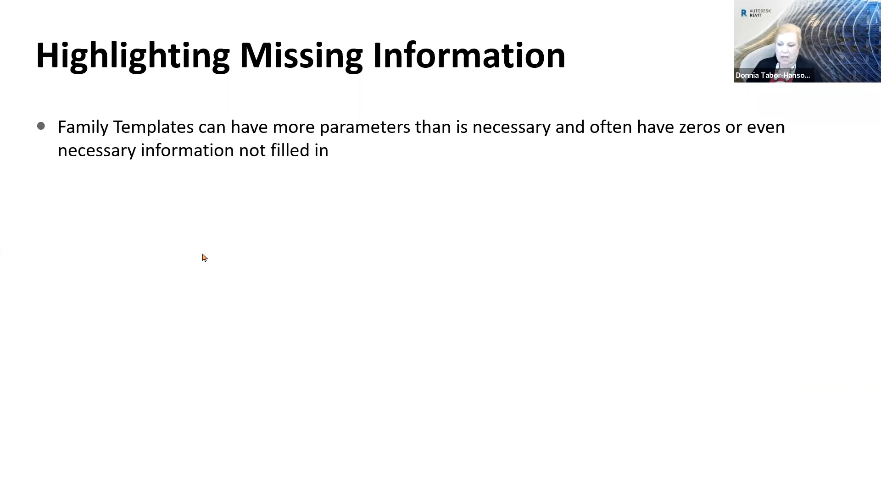
# - Switch to Revit, highlight schedule item B502 DRUNK BAR in the model, and examine its surroundings in the C-FP-KI floor plan
pyautogui.hotkey('alt', 'Tab')
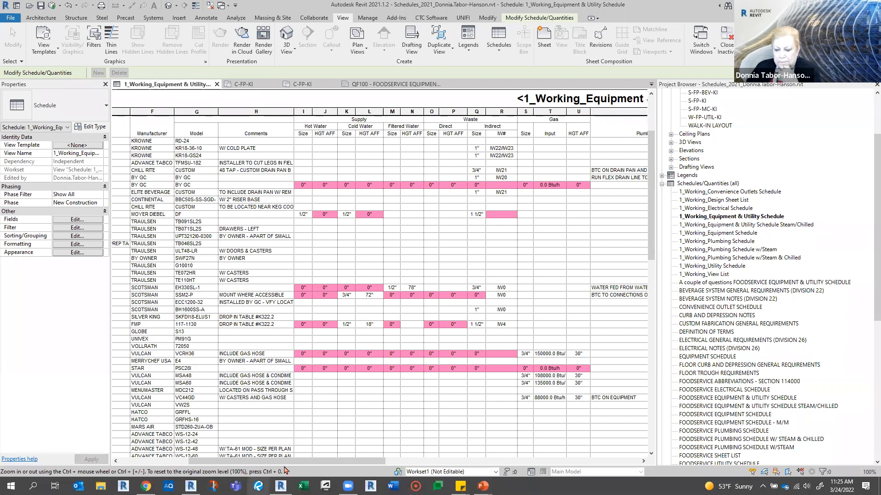
pyautogui.moveTo(276, 461); pyautogui.dragTo(207, 457)
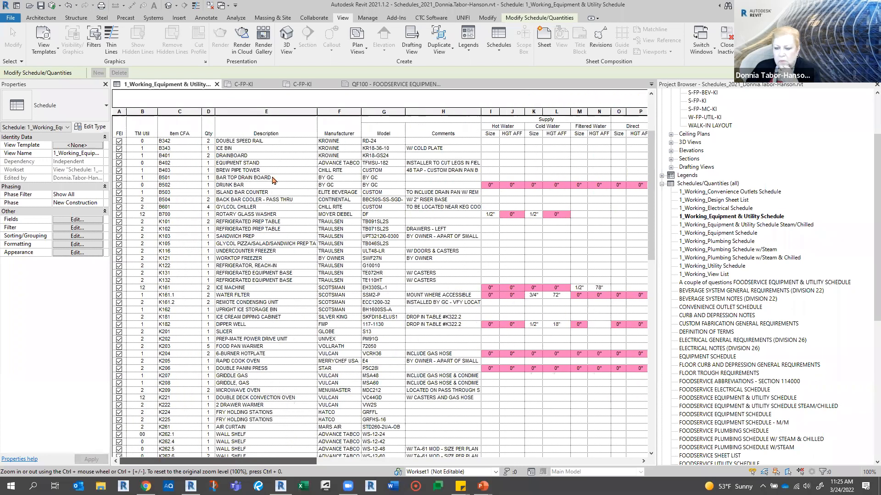
pyautogui.click(258, 186)
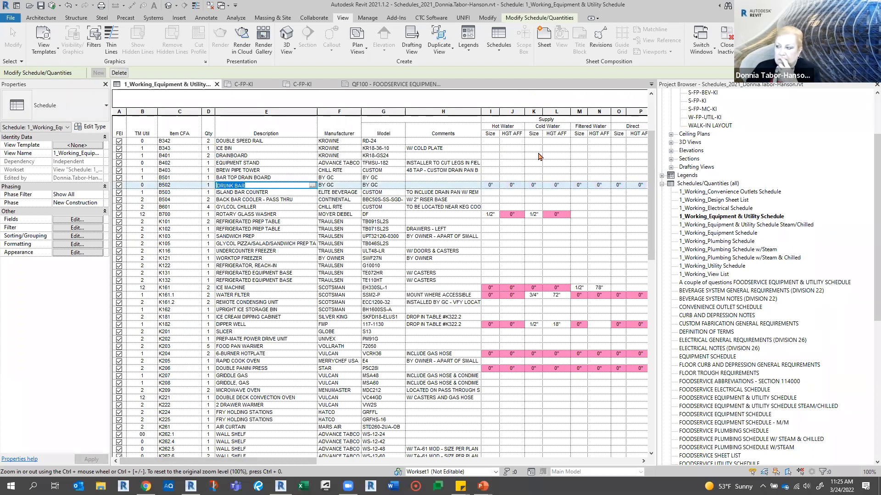
pyautogui.click(265, 184)
pyautogui.click(187, 185)
pyautogui.click(250, 186)
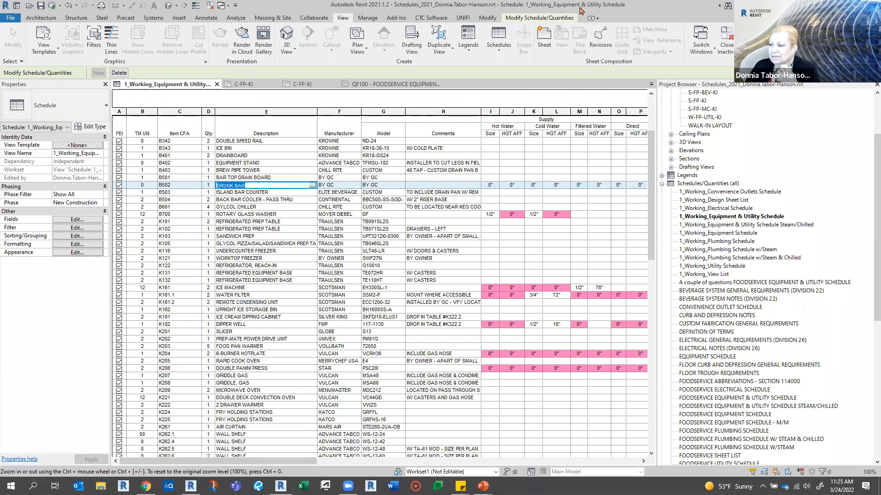
pyautogui.click(539, 18)
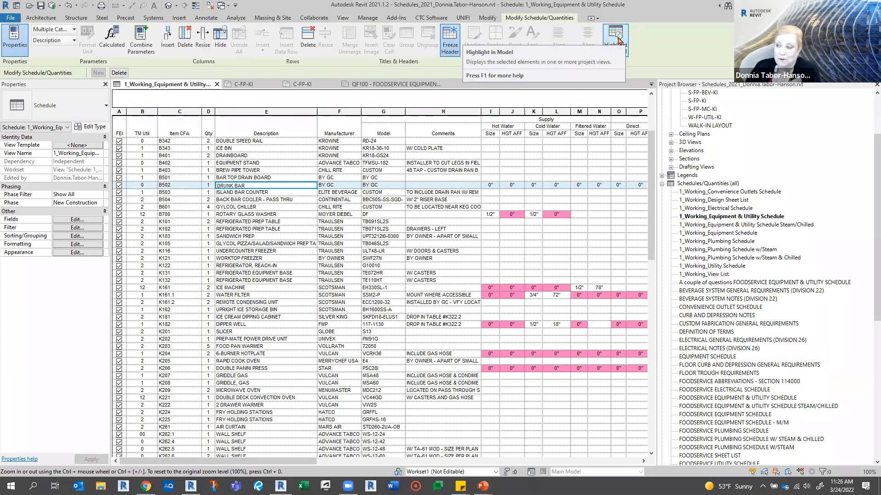
pyautogui.click(618, 40)
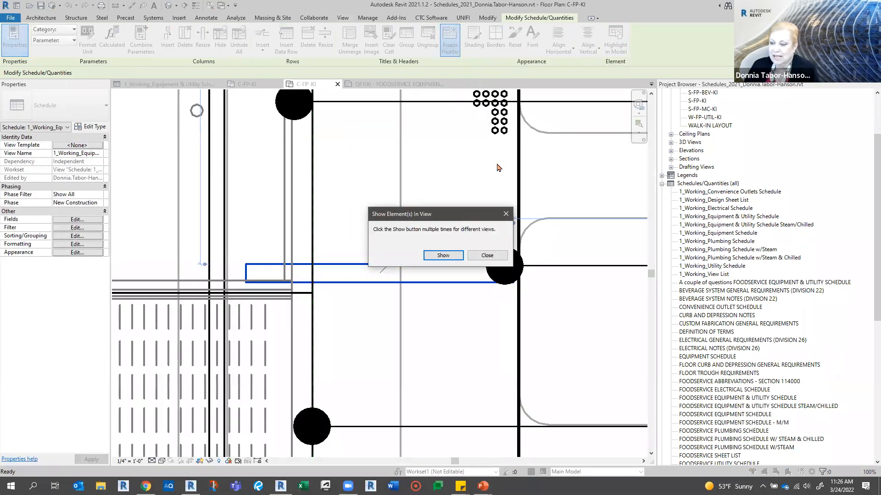
pyautogui.click(476, 257)
pyautogui.click(333, 269)
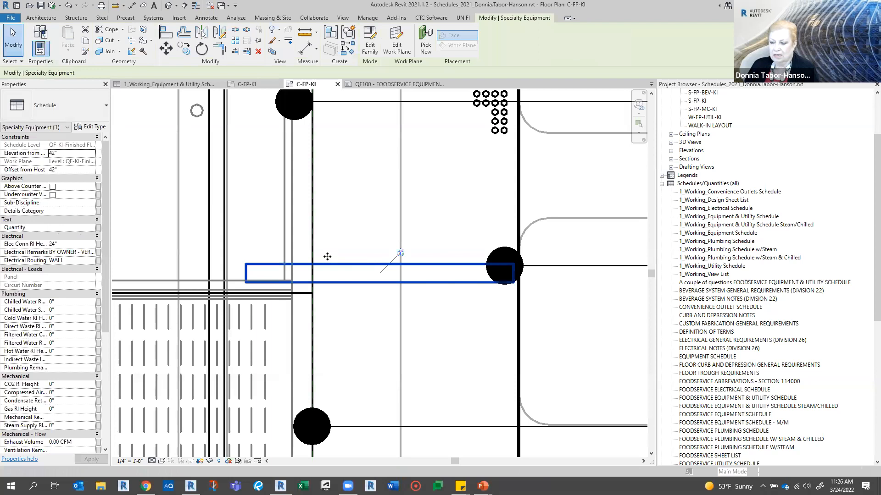
pyautogui.scroll(-4, 328, 256)
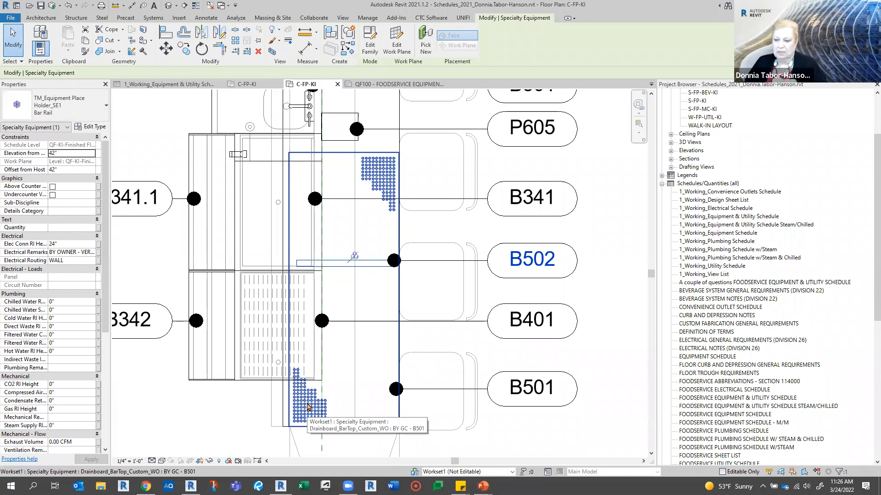
pyautogui.scroll(-3, 329, 407)
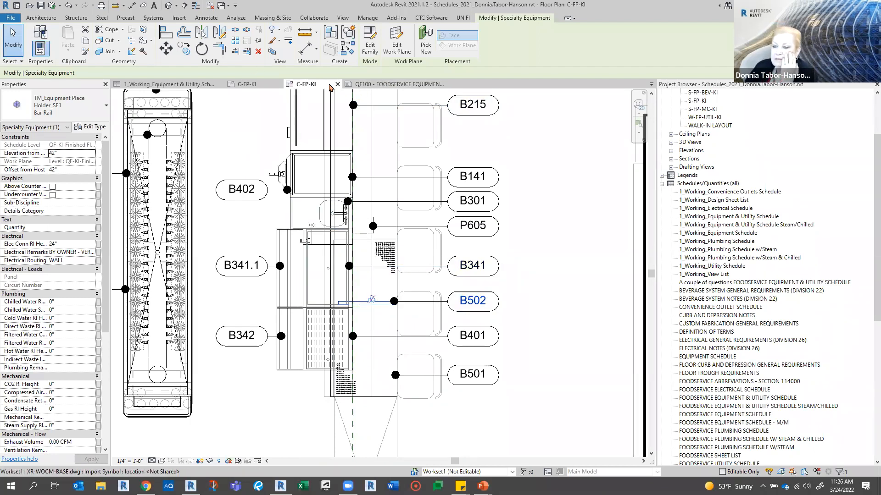
# - Return to the working schedule and examine the color-highlighted electrical and plumbing cells, including the Direct Waste size for B502
pyautogui.click(182, 87)
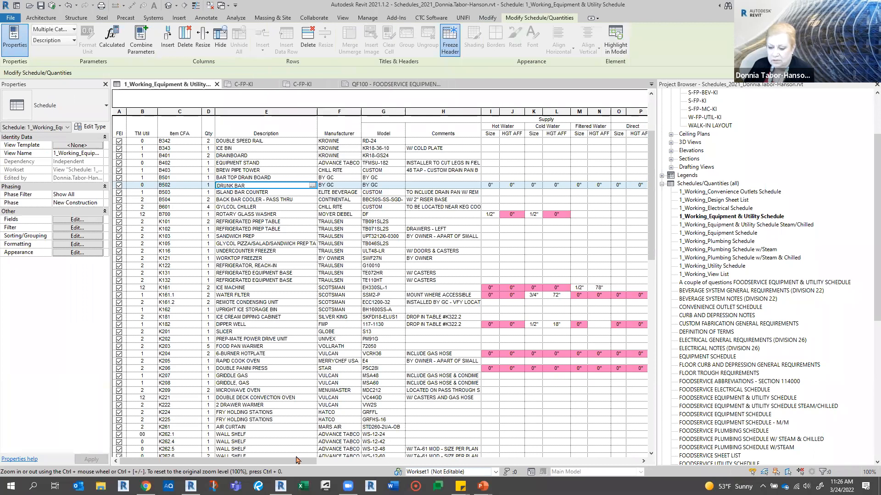
pyautogui.moveTo(311, 461); pyautogui.dragTo(632, 461)
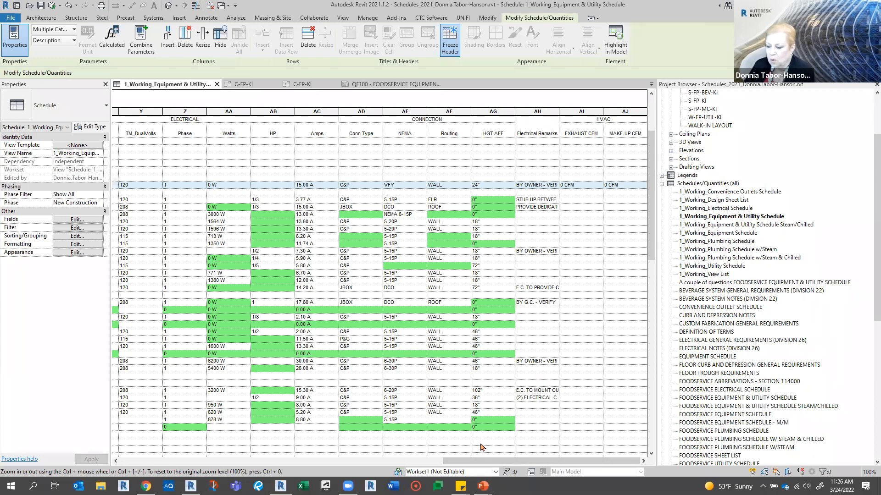
pyautogui.moveTo(487, 461); pyautogui.dragTo(227, 454)
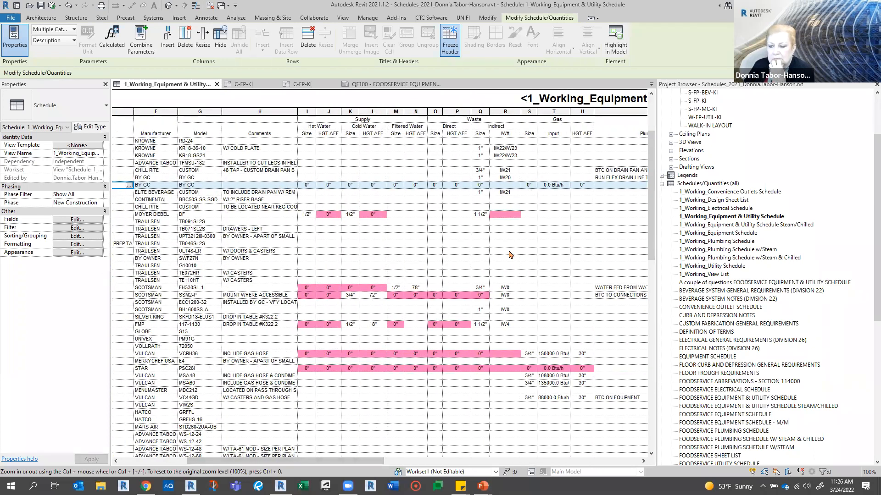
pyautogui.click(433, 186)
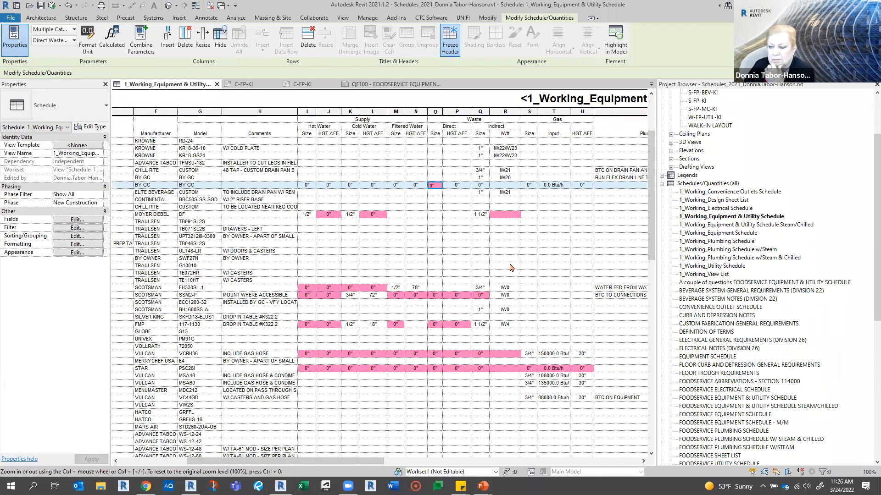
pyautogui.click(428, 201)
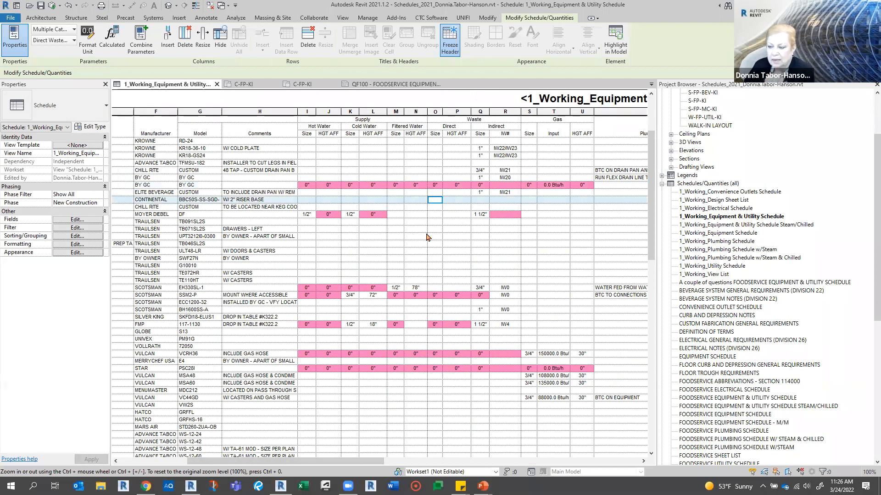
# - Select the Direct Waste size cell of B502 DRUNK BAR and view the Highlighting Missing Information slide about Conditional Format
pyautogui.click(434, 185)
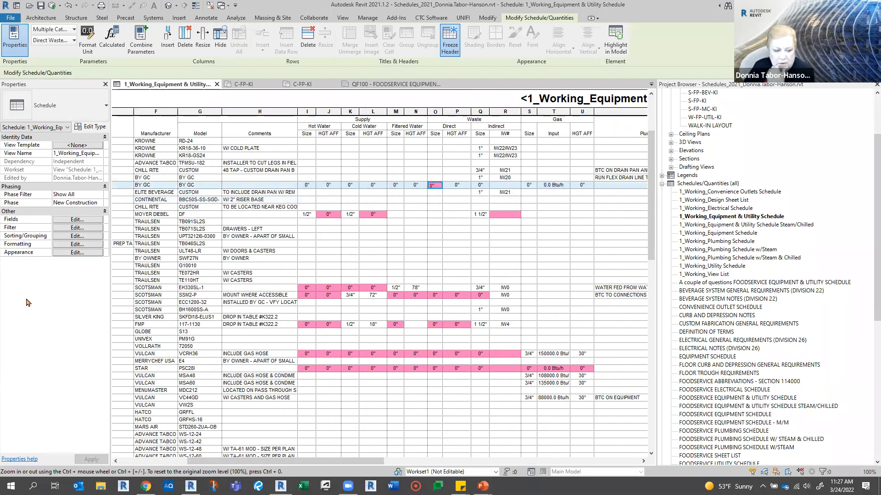
pyautogui.hotkey('alt', 'Tab')
pyautogui.click(296, 393)
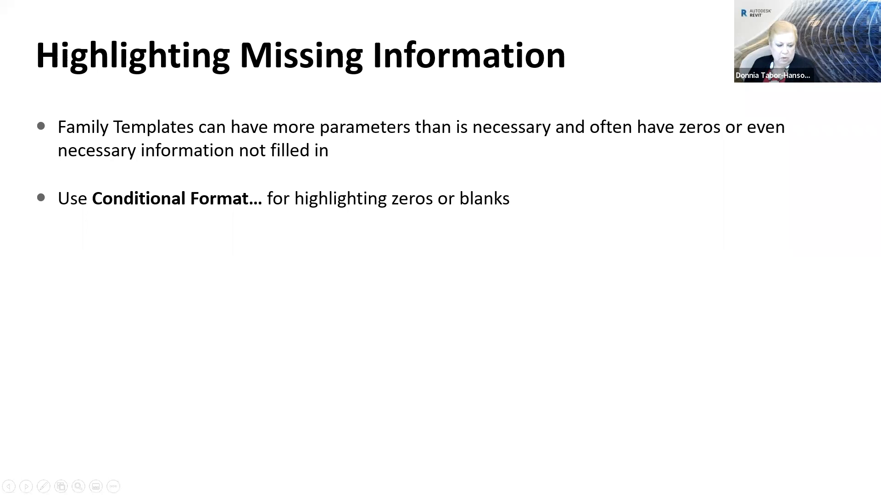
# - Return to Revit and review the conditional formatting of the Indirect Waste ID Number field, including its test value and background color, without changes
pyautogui.hotkey('alt', 'Tab')
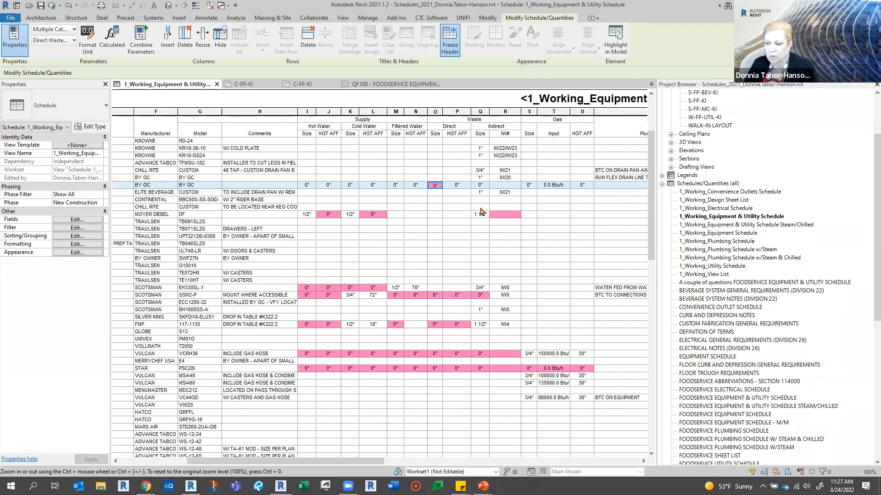
pyautogui.click(515, 218)
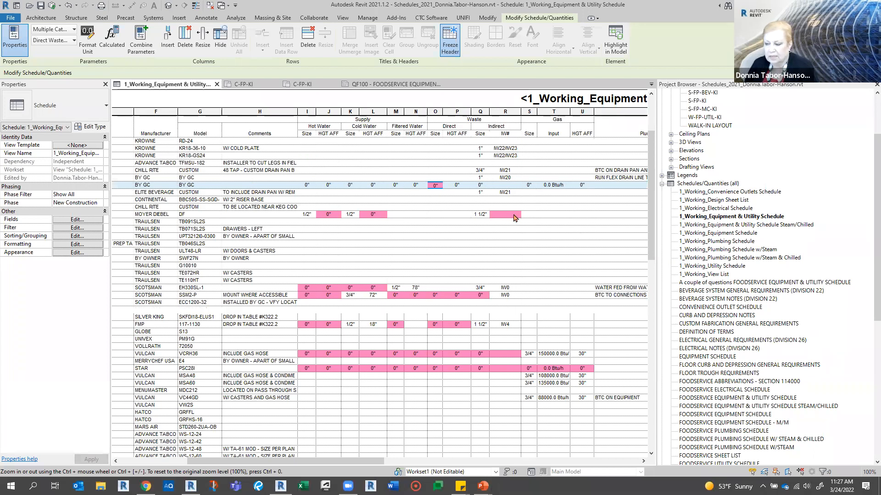
pyautogui.click(66, 246)
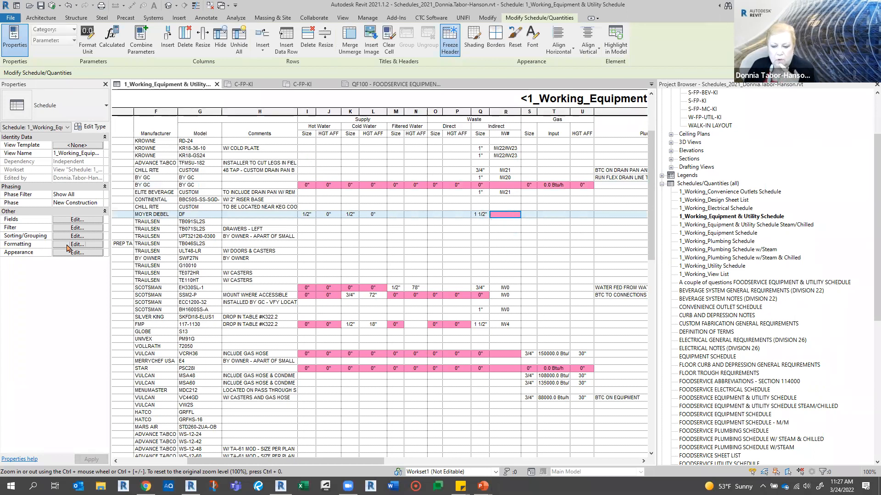
pyautogui.click(67, 246)
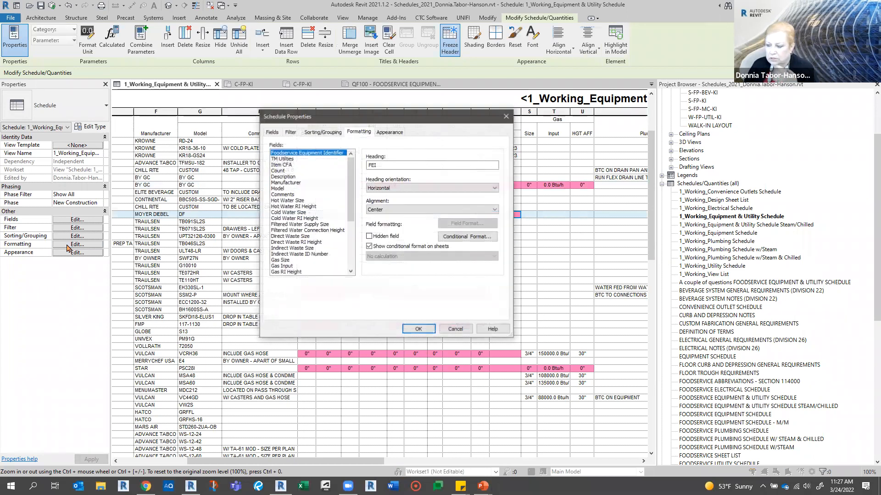
pyautogui.click(314, 254)
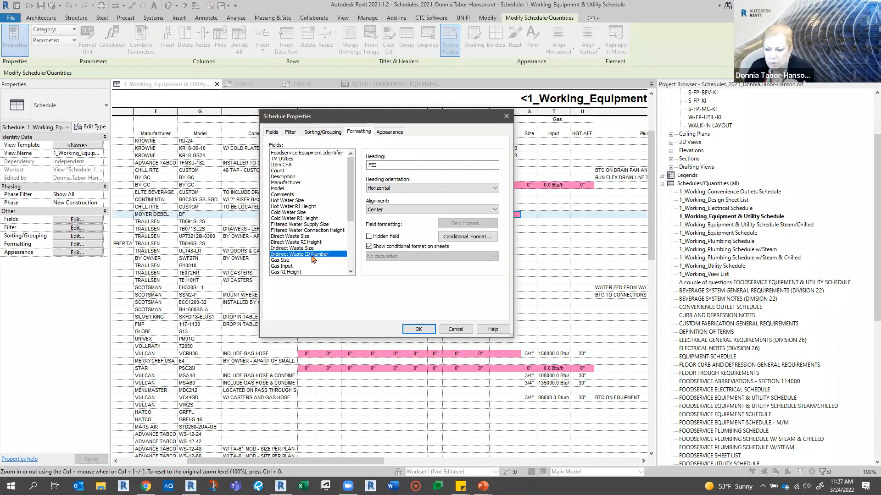
pyautogui.click(481, 236)
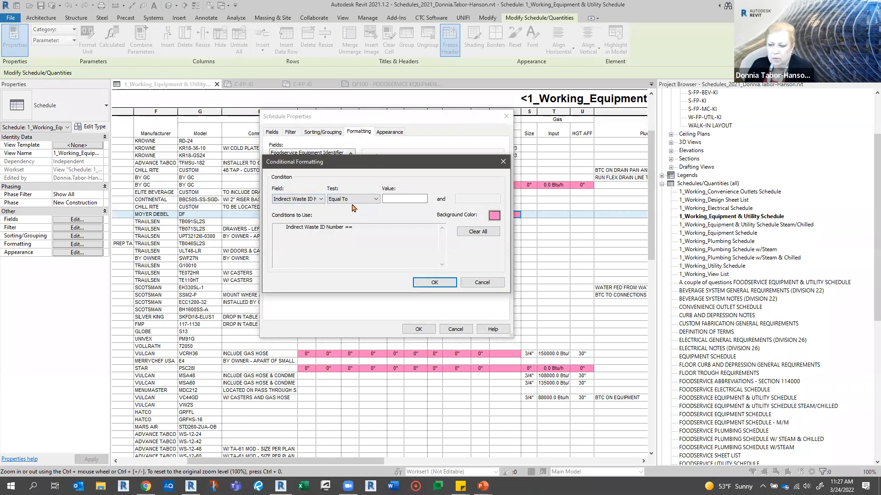
pyautogui.click(491, 219)
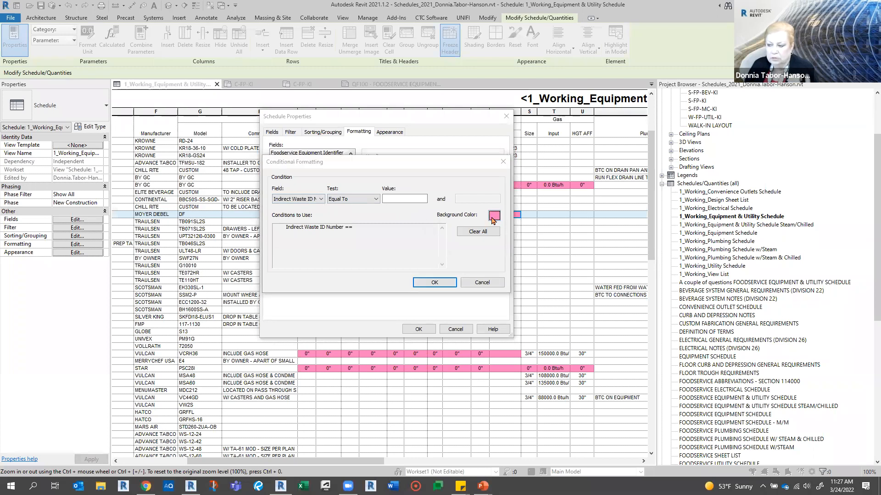
pyautogui.click(467, 306)
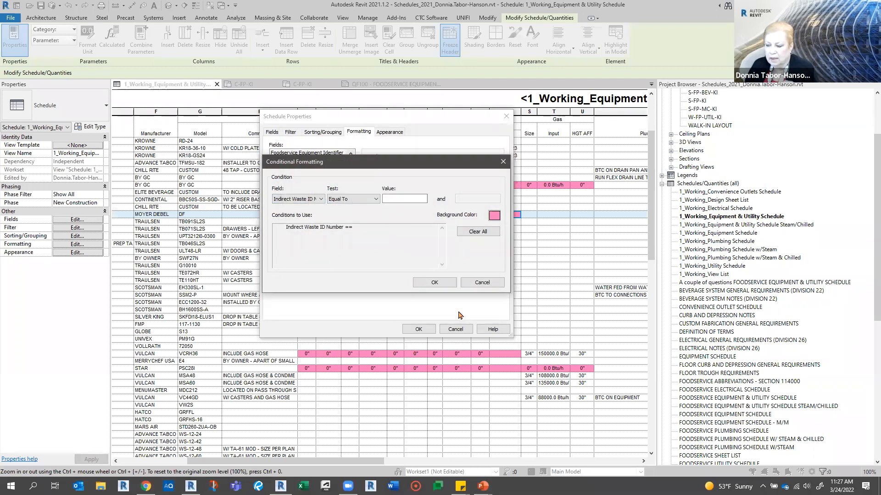
pyautogui.click(479, 282)
pyautogui.click(454, 329)
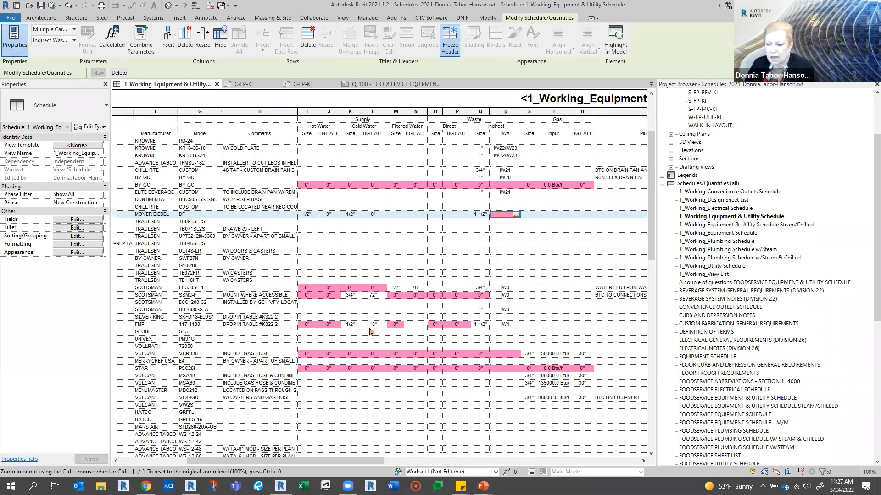
# - Select the Filtered Water size of K182 DIPPER WELL and review the Hot Water RI Height field's conditional formatting without changes
pyautogui.click(397, 326)
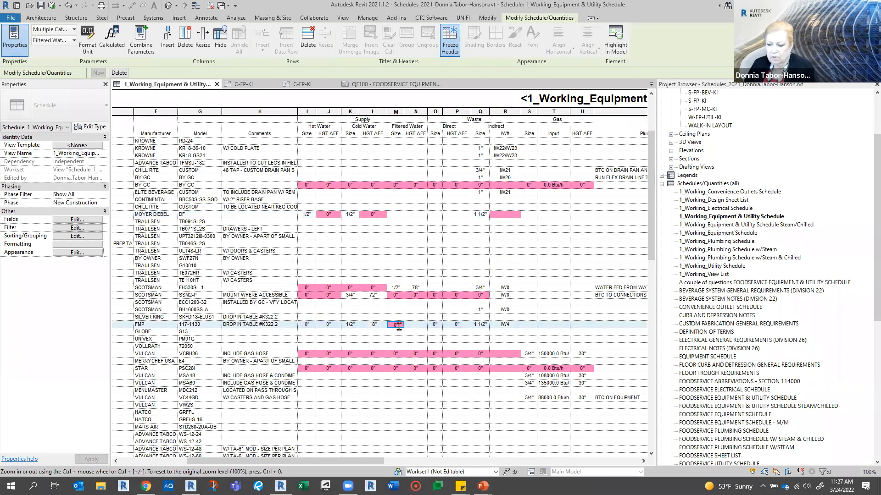
pyautogui.click(63, 245)
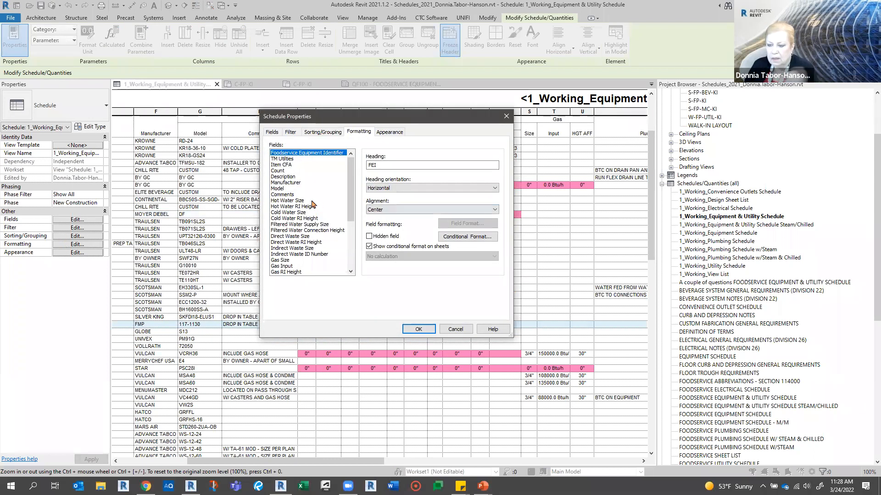
pyautogui.click(293, 207)
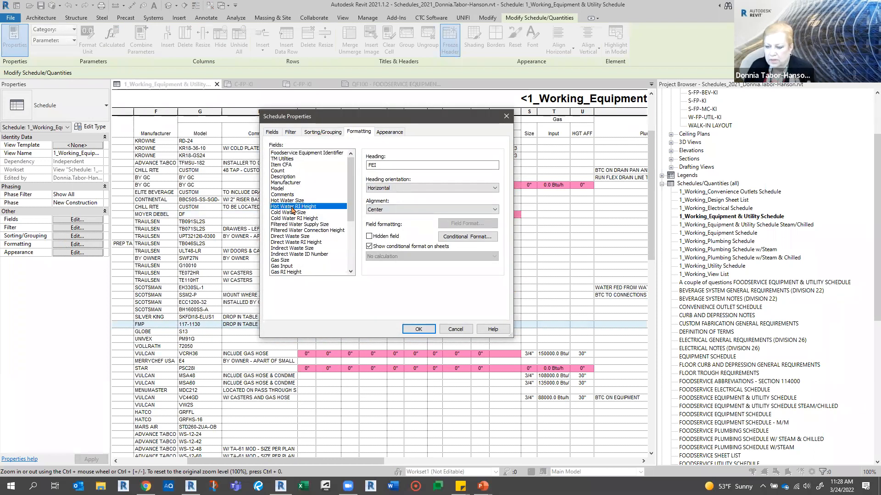
pyautogui.click(468, 236)
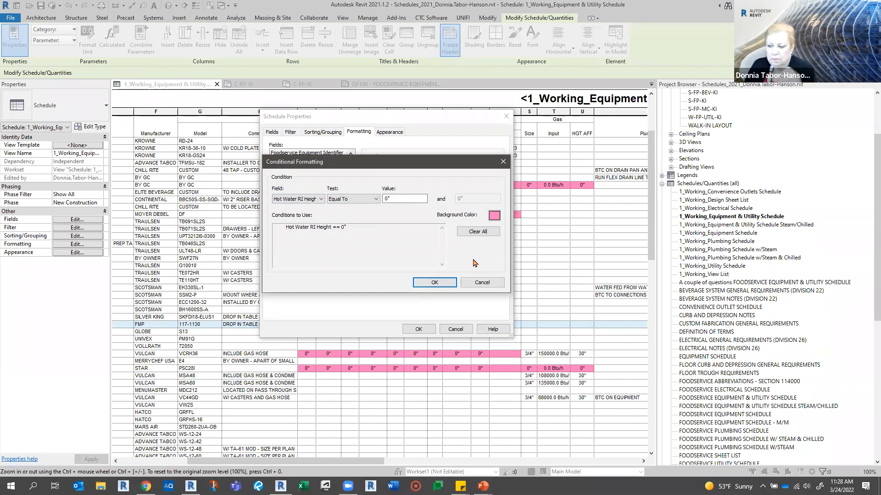
pyautogui.click(482, 282)
pyautogui.click(456, 329)
# - Examine the highlighted electrical and HVAC cells, and the TM Utilities and Description values of ice machine K161
pyautogui.moveTo(383, 460); pyautogui.dragTo(633, 459)
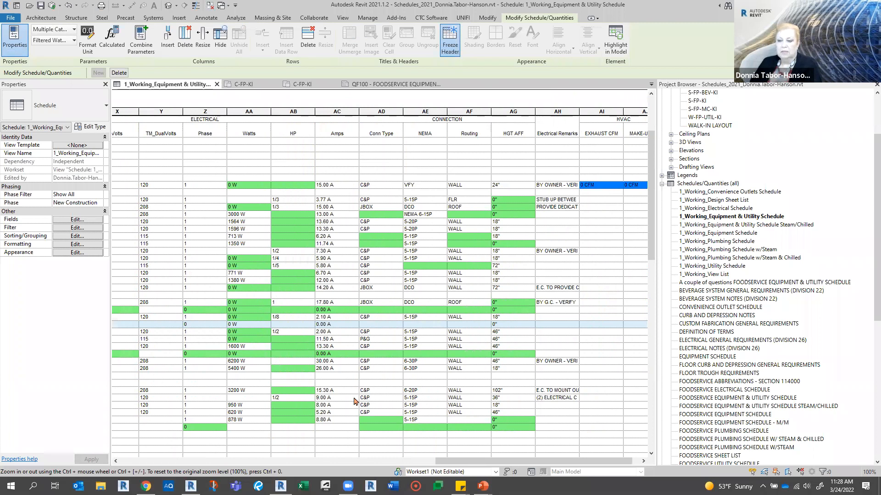
pyautogui.moveTo(447, 462); pyautogui.dragTo(125, 476)
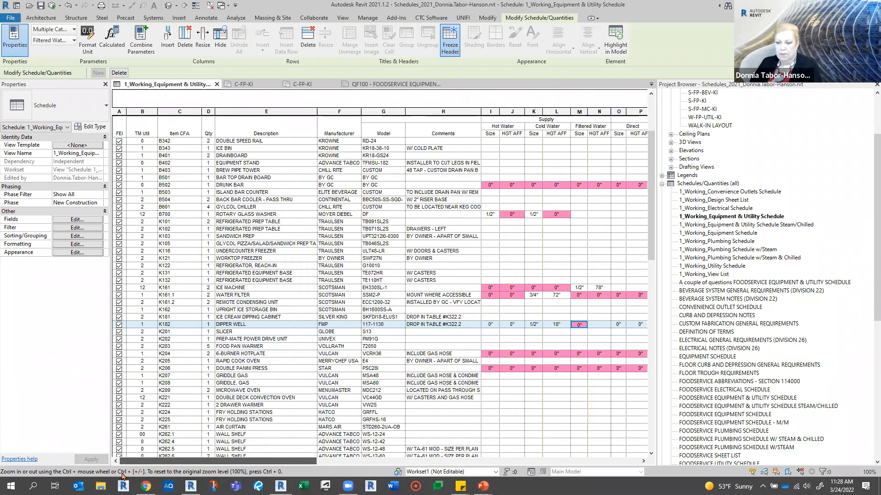
pyautogui.click(149, 288)
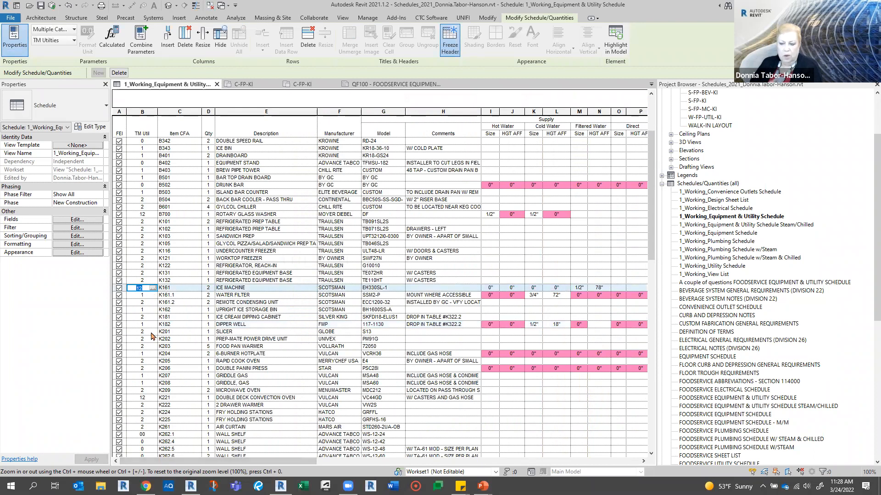
pyautogui.click(264, 287)
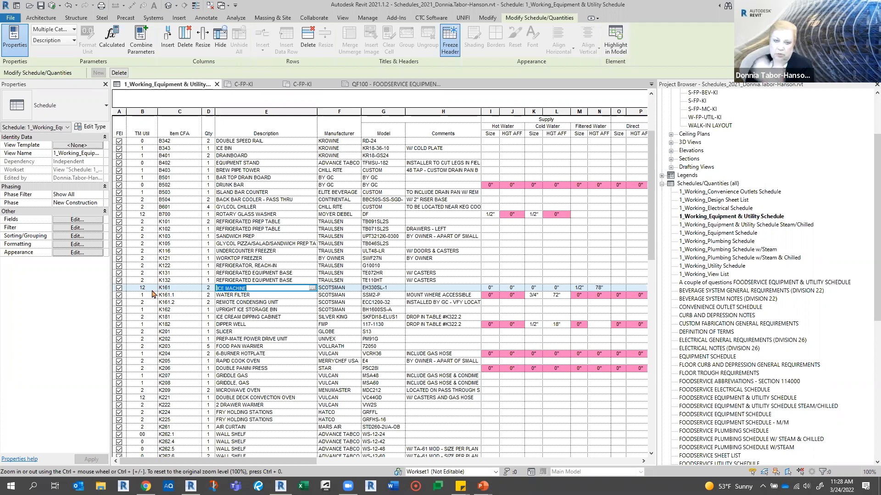
pyautogui.moveTo(233, 460); pyautogui.dragTo(410, 460)
# - Switch to the slide show, advance to the Highlighting Rows or Columns slide and reveal its first bullet
pyautogui.moveTo(484, 436); pyautogui.dragTo(504, 433)
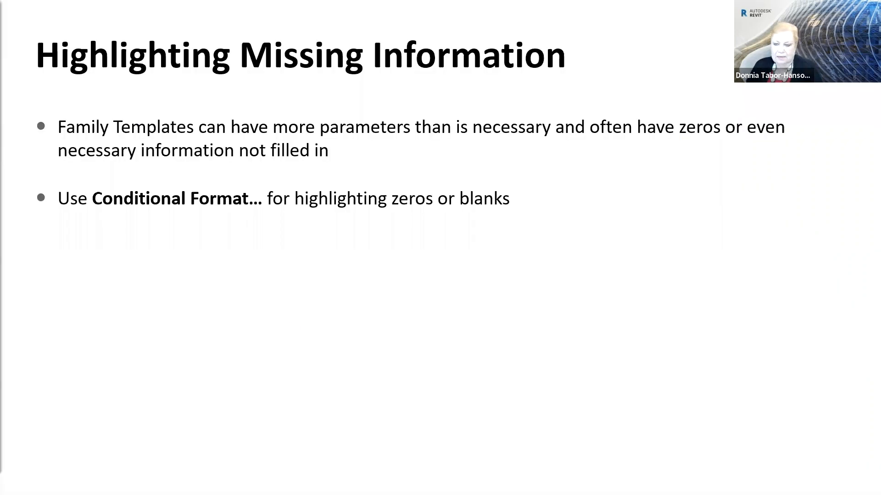
pyautogui.click(319, 329)
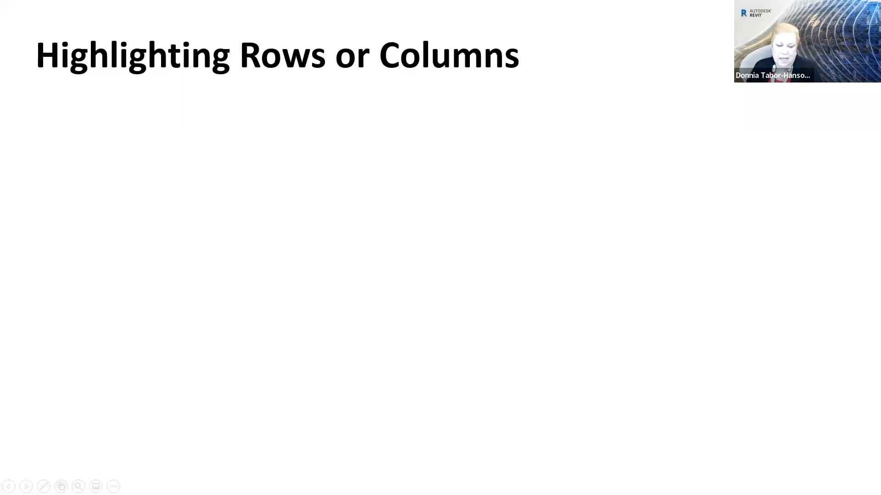
pyautogui.press('Right')
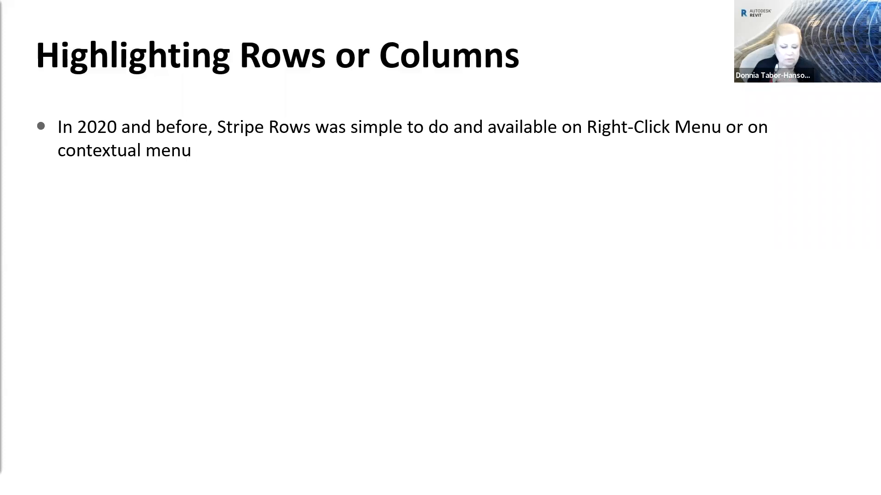
# - Switch to the Revit 2020.2 project, dismiss the save reminder, check its Stripe Rows option, and return to the Revit 2021 schedule
pyautogui.hotkey('alt', 'Tab')
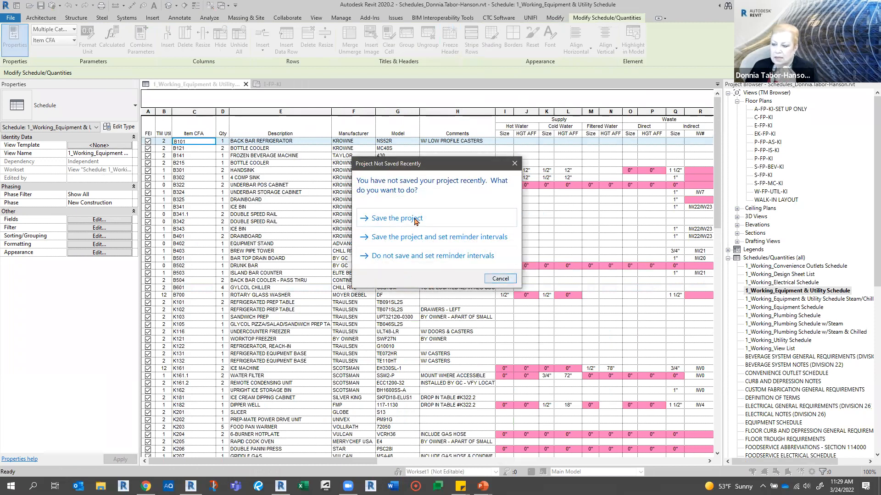
pyautogui.click(500, 279)
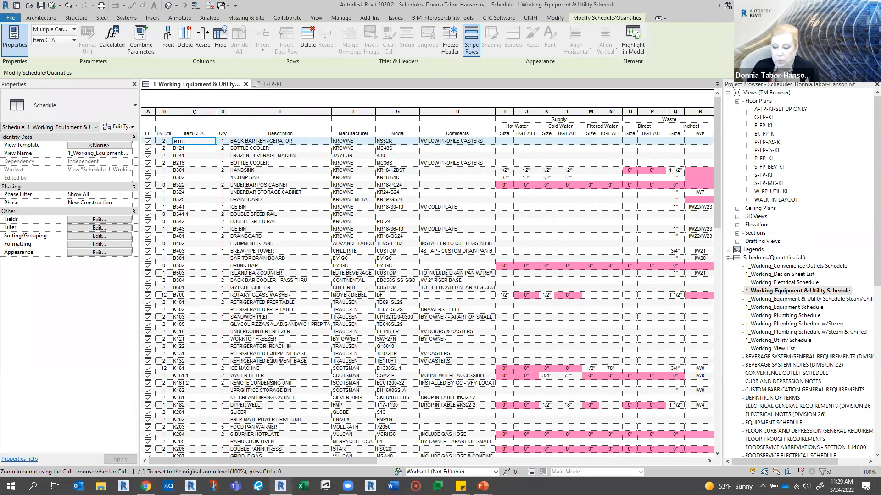
pyautogui.click(281, 485)
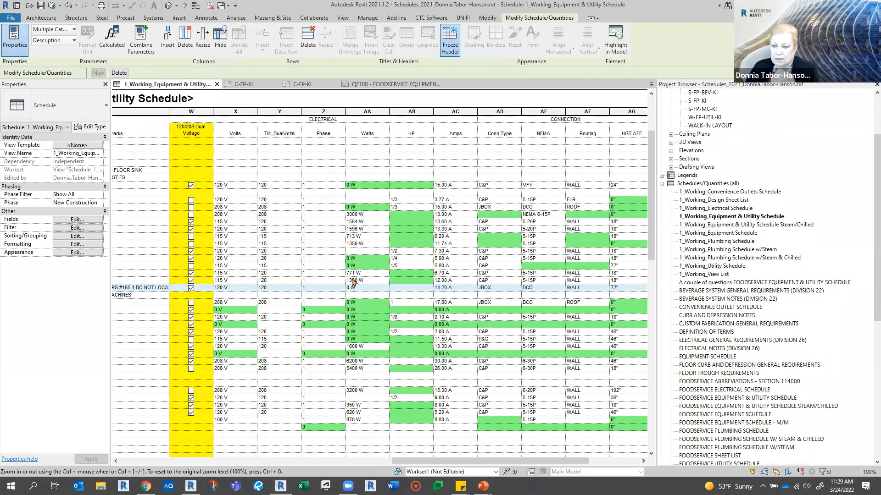
# - Open the working schedule's Appearance settings, and reveal the bullet about 2021 option changes on the Highlighting Rows or Columns slide
pyautogui.click(70, 253)
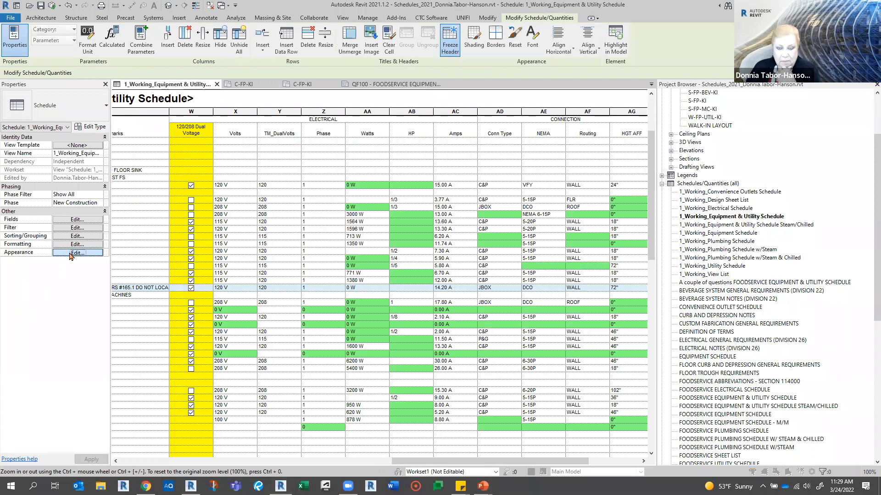
pyautogui.hotkey('alt', 'Tab')
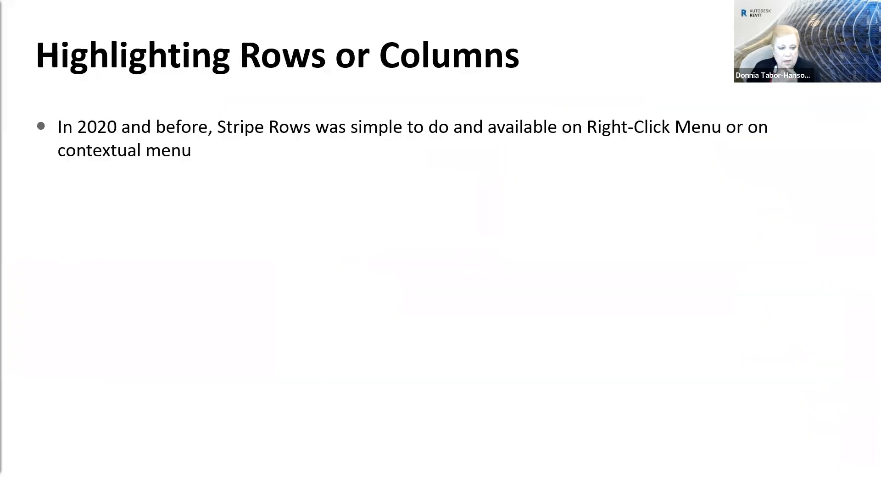
pyautogui.click(229, 274)
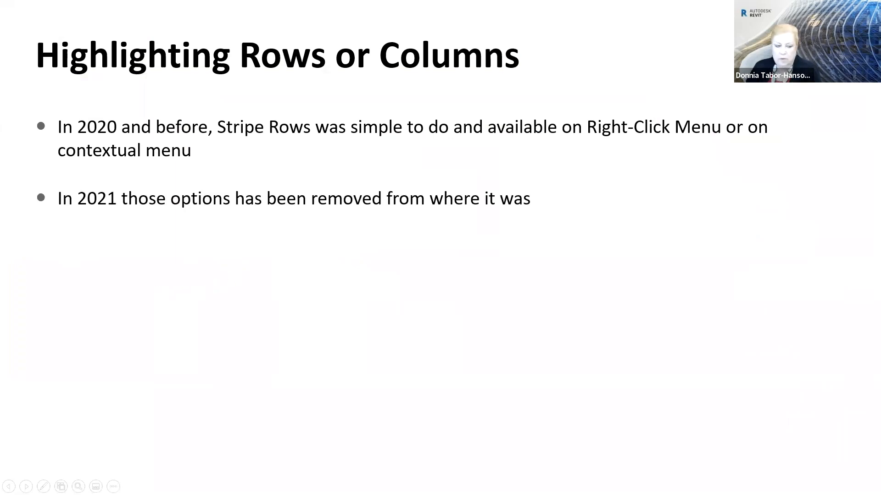
pyautogui.press('Right')
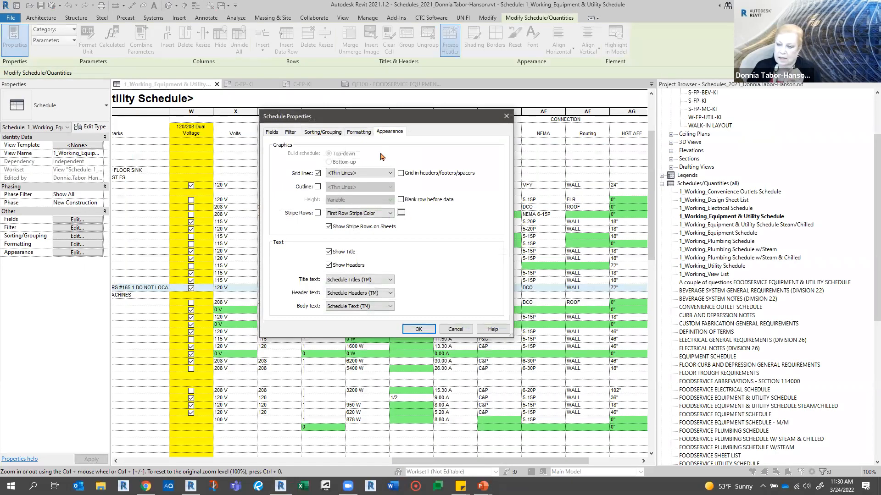
# - Enable Stripe Rows for the working schedule and set the First Row Stripe Color to RGB 128-128-255
pyautogui.click(318, 214)
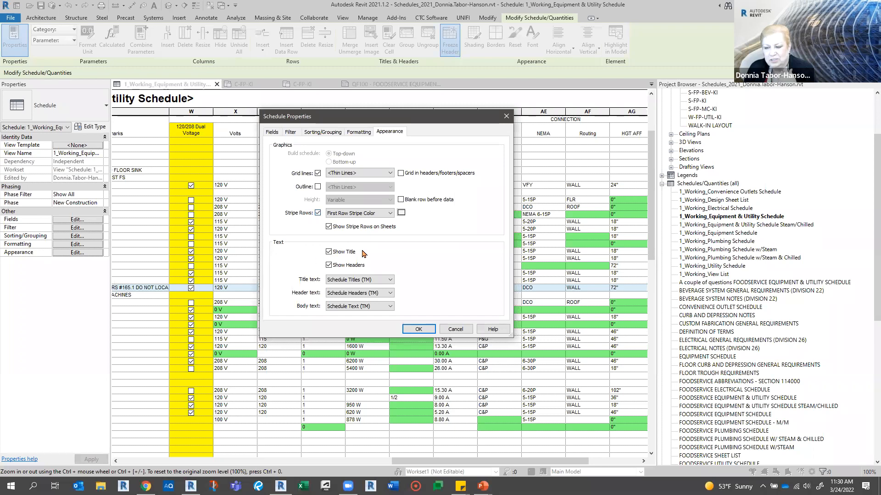
pyautogui.click(403, 214)
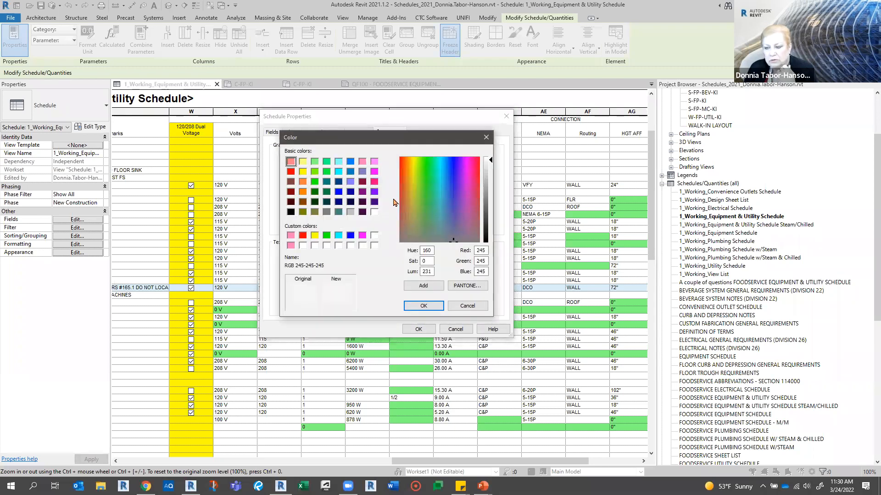
pyautogui.click(351, 182)
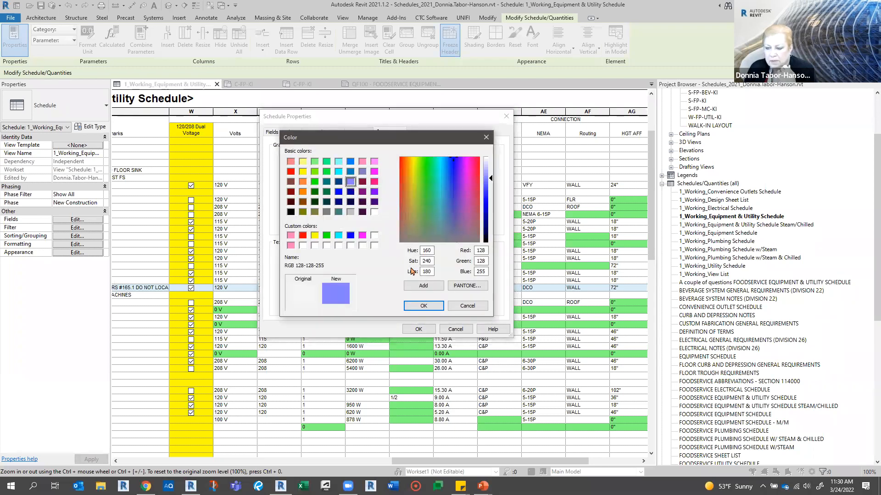
pyautogui.click(424, 306)
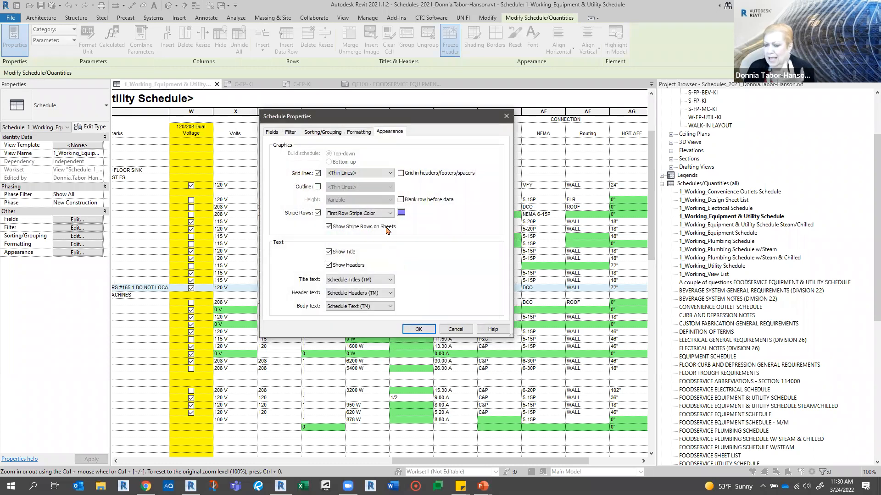
# - Set the Second Row Stripe Color to RGB 128-128-000, apply the row striping to the working schedule, and undo it
pyautogui.click(373, 214)
pyautogui.click(353, 227)
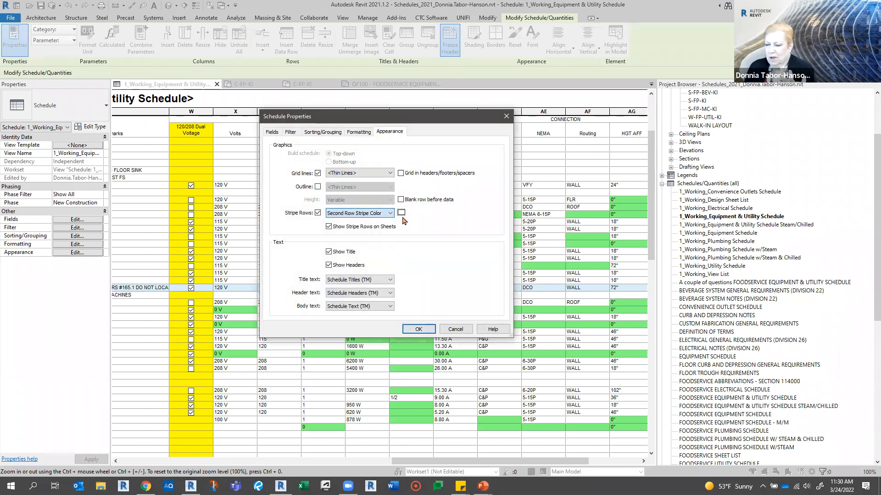
pyautogui.click(401, 213)
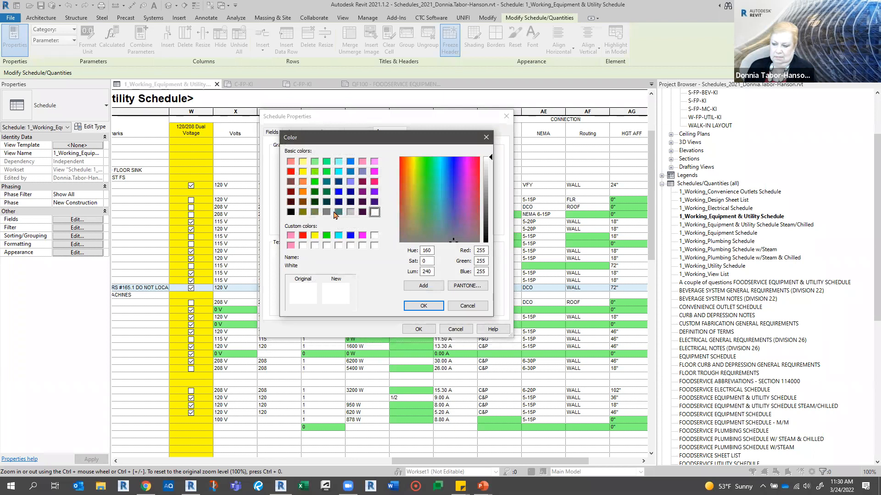
pyautogui.click(303, 212)
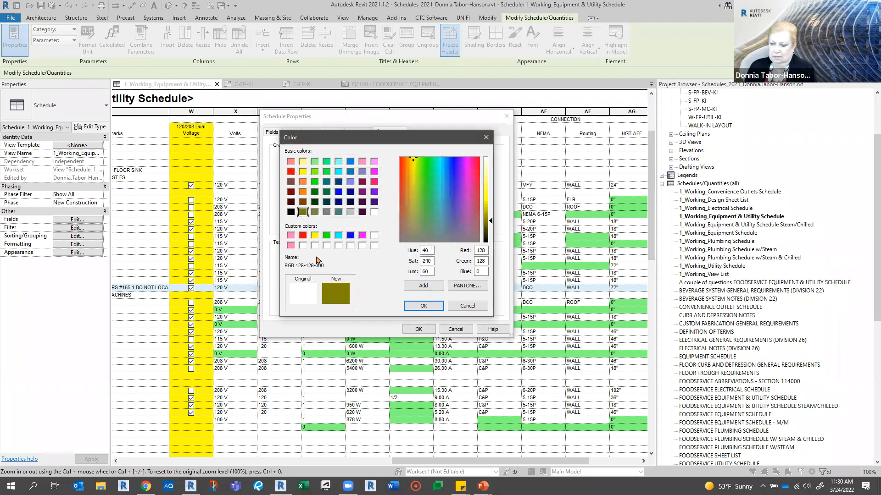
pyautogui.click(416, 306)
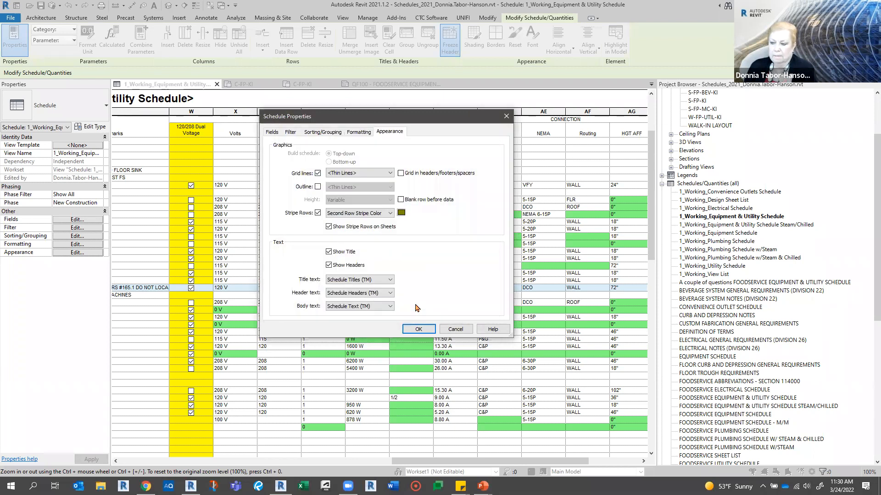
pyautogui.click(417, 330)
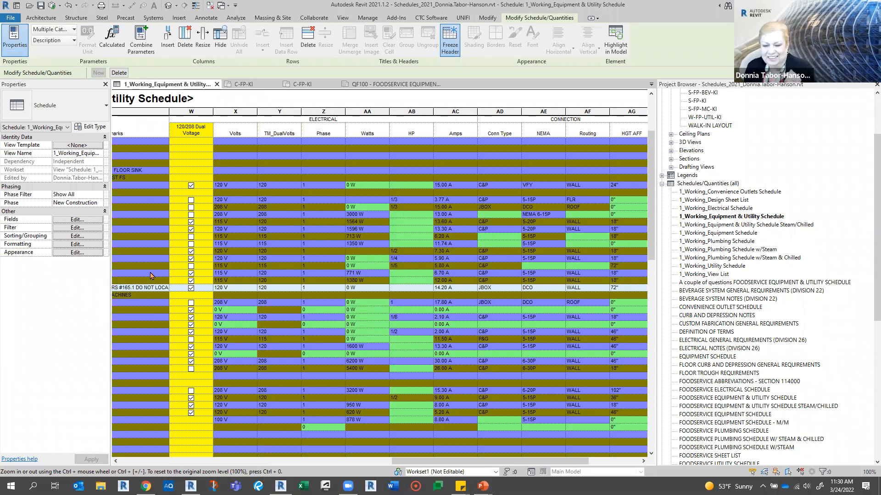
pyautogui.click(71, 9)
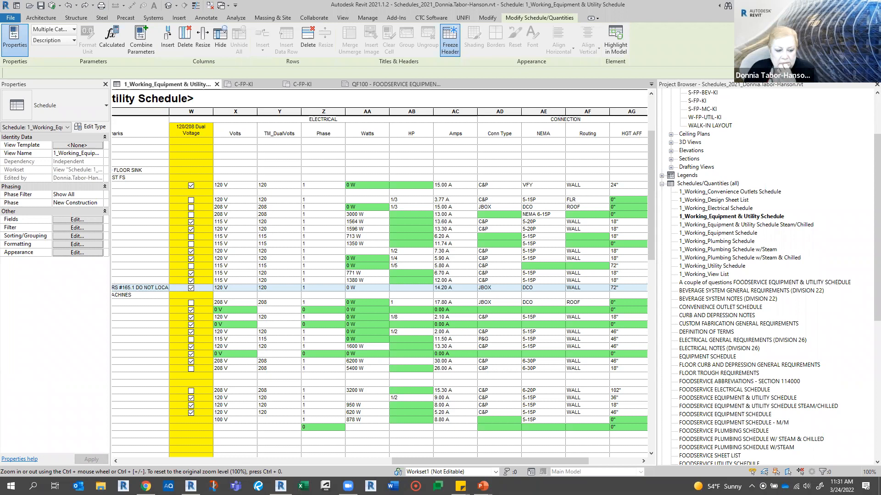
# - Reveal the slide bullet about highlighting one row at a time, and switch to the browser's article on manually highlighting Revit schedule rows
pyautogui.hotkey('alt', 'Tab')
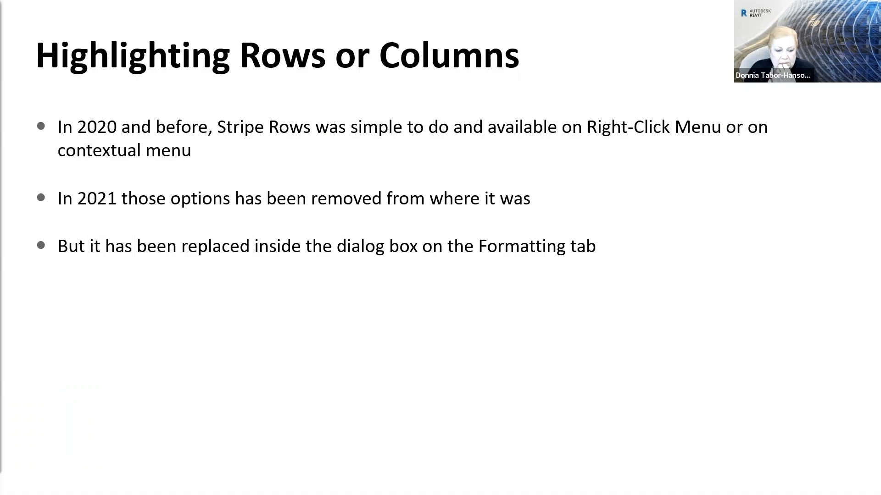
pyautogui.click(258, 308)
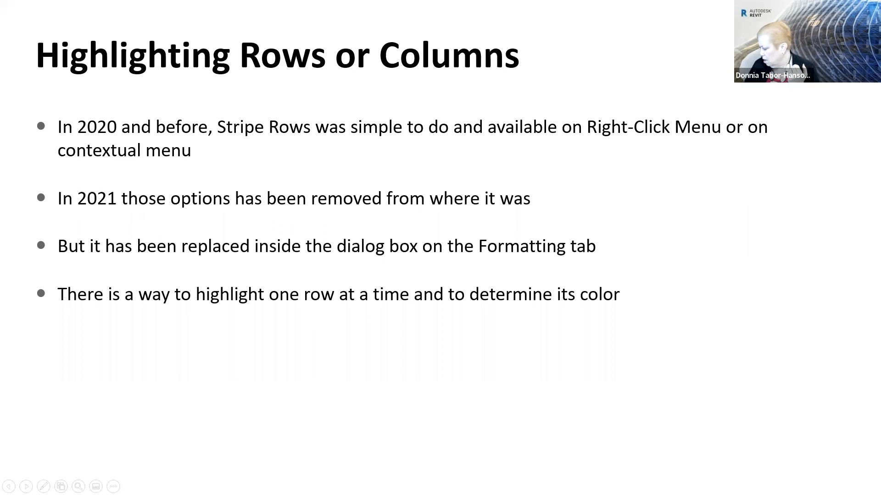
pyautogui.hotkey('alt', 'Tab')
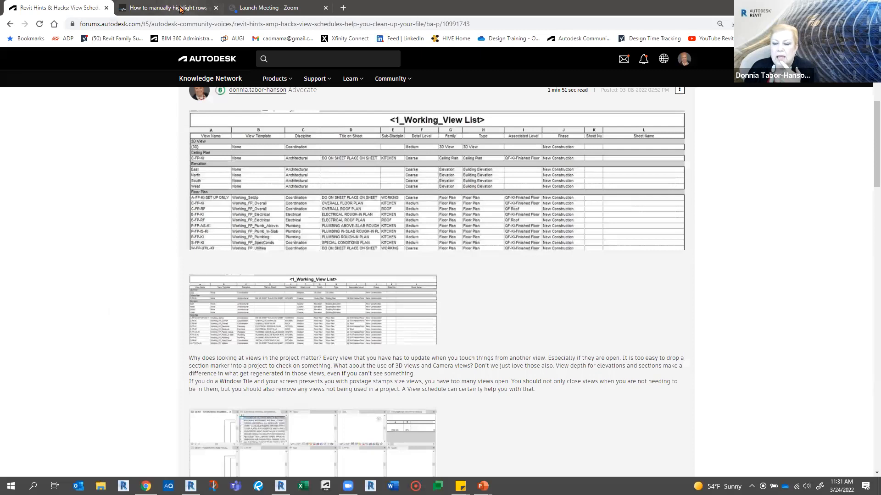
pyautogui.click(180, 9)
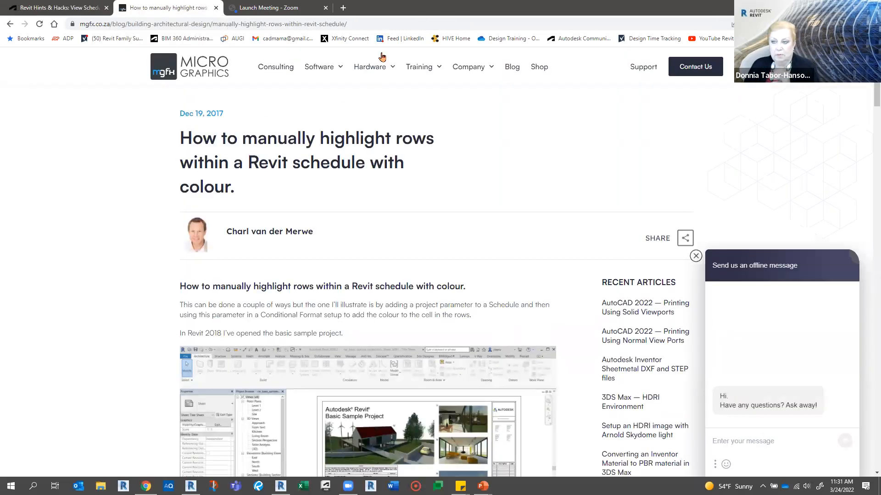
# - Show the article's web address and examine its instructions for coloring schedule rows with a 'Colour On' Yes/No parameter and conditional formatting
pyautogui.click(372, 24)
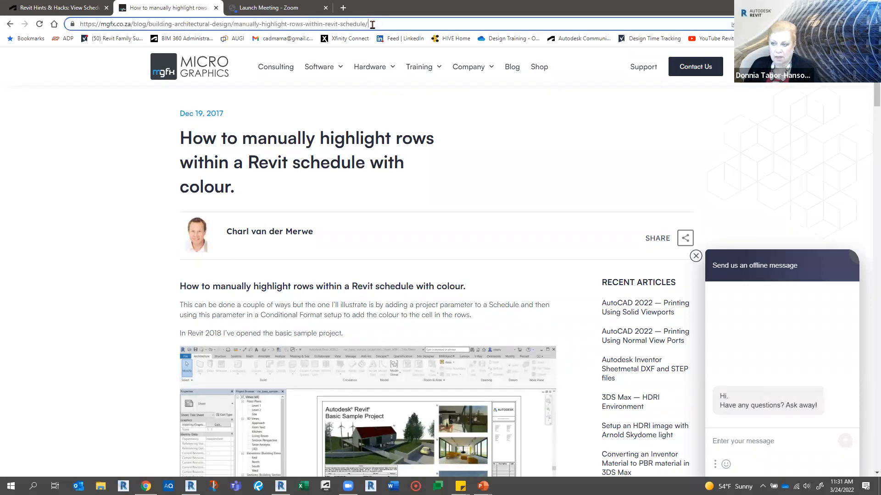
pyautogui.hotkey('ctrl', 'a')
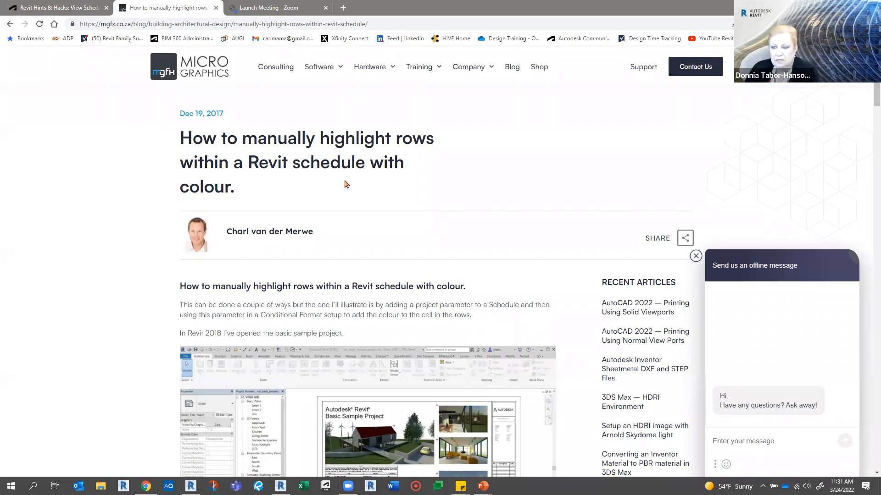
pyautogui.scroll(-3, 246, 155)
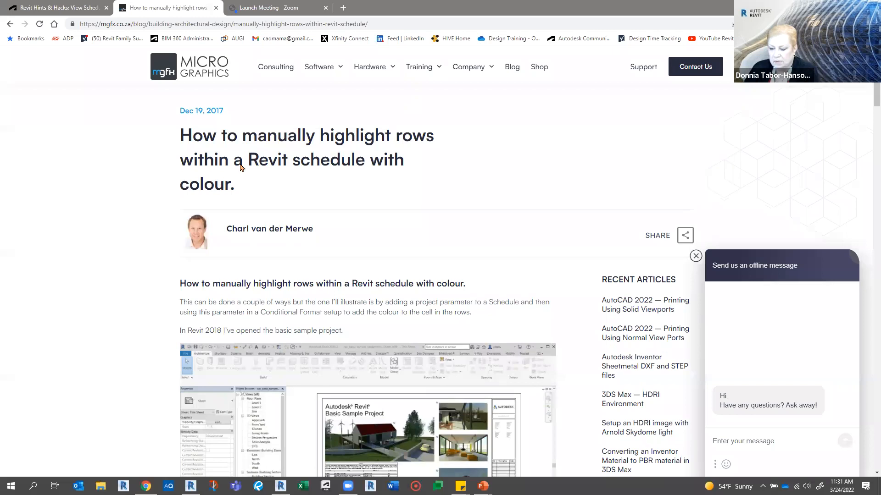
pyautogui.scroll(-8, 209, 195)
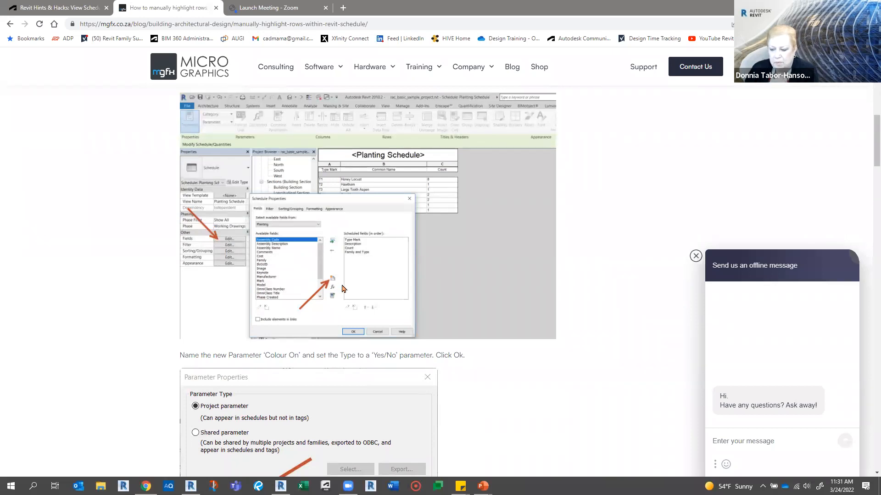
pyautogui.scroll(-5, 340, 287)
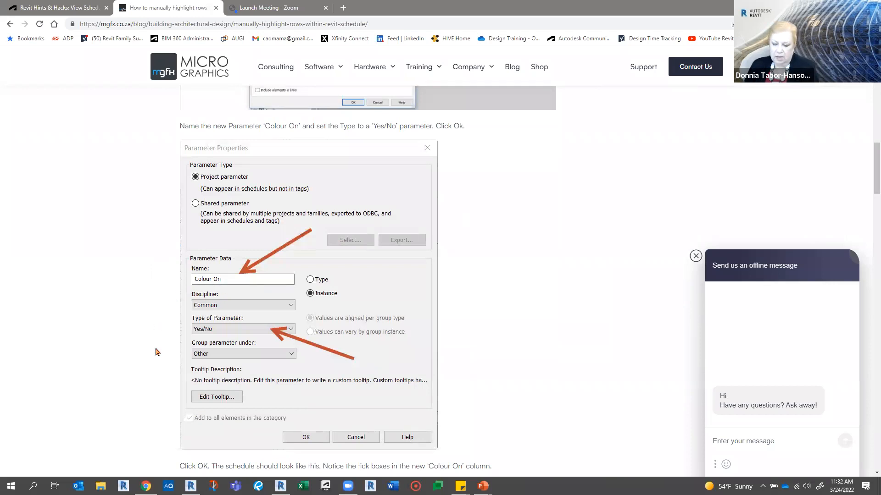
pyautogui.scroll(-4, 259, 266)
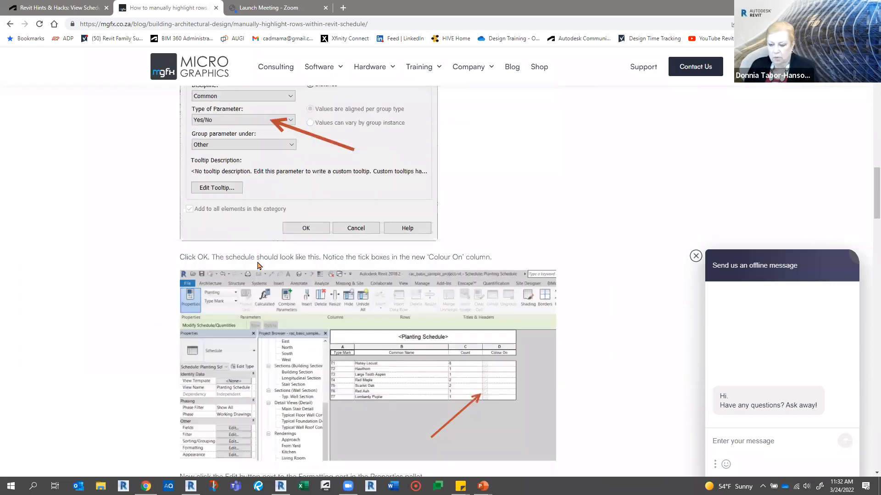
pyautogui.scroll(-2, 259, 266)
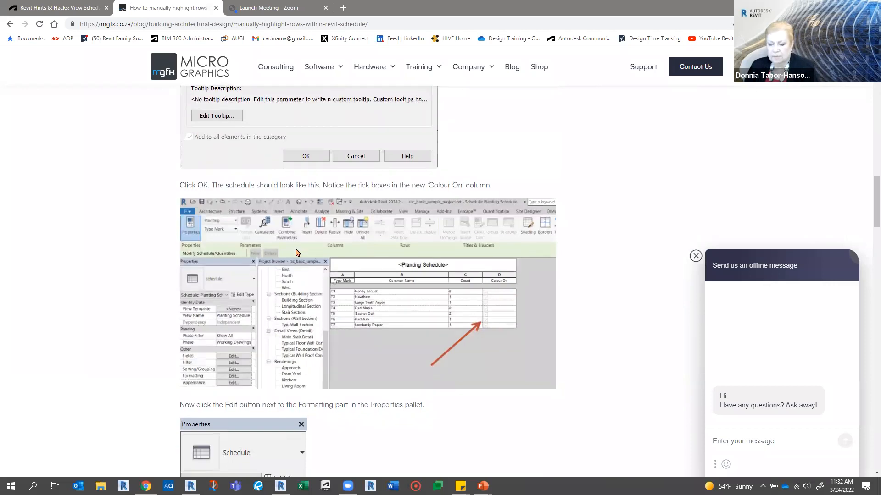
pyautogui.scroll(-6, 296, 253)
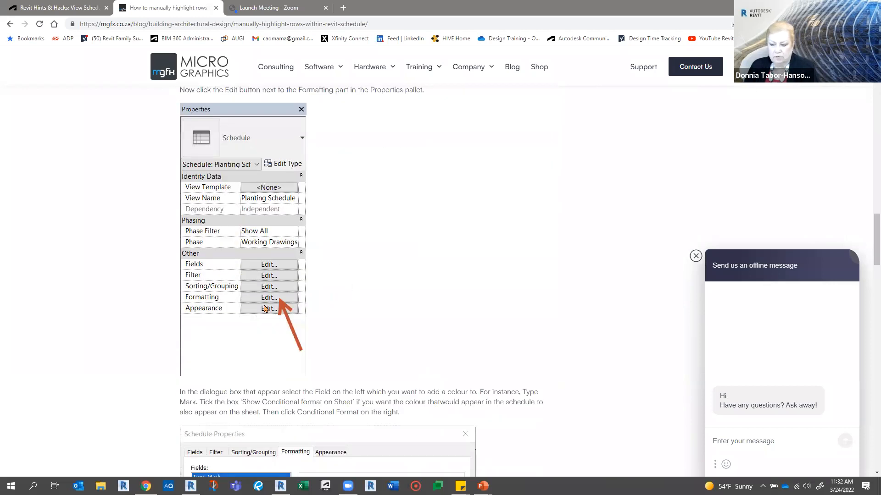
pyautogui.scroll(-7, 271, 275)
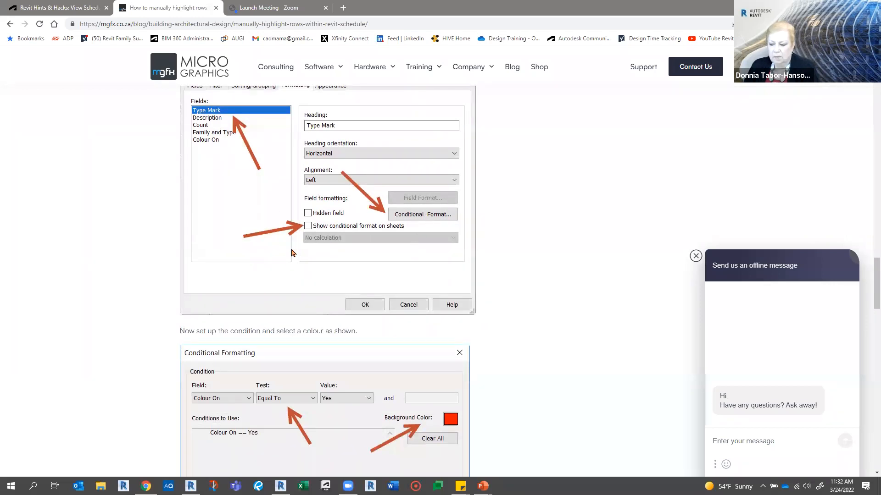
pyautogui.scroll(-4, 292, 253)
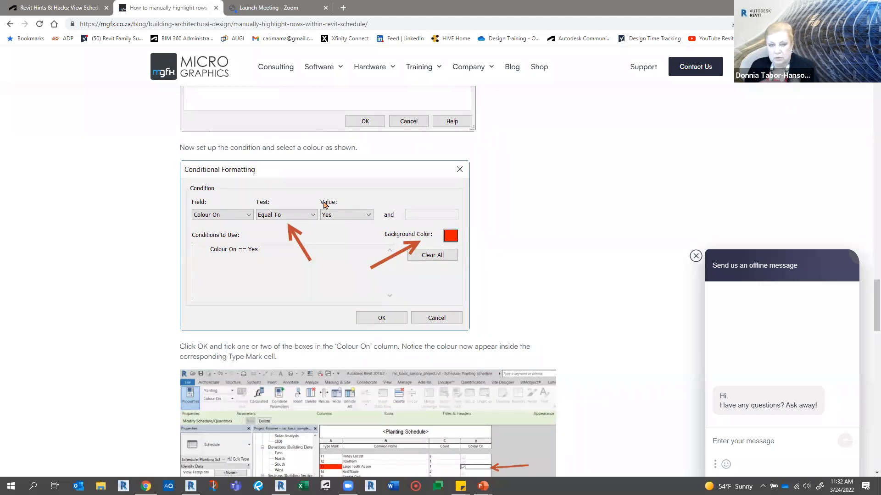
pyautogui.scroll(-5, 172, 185)
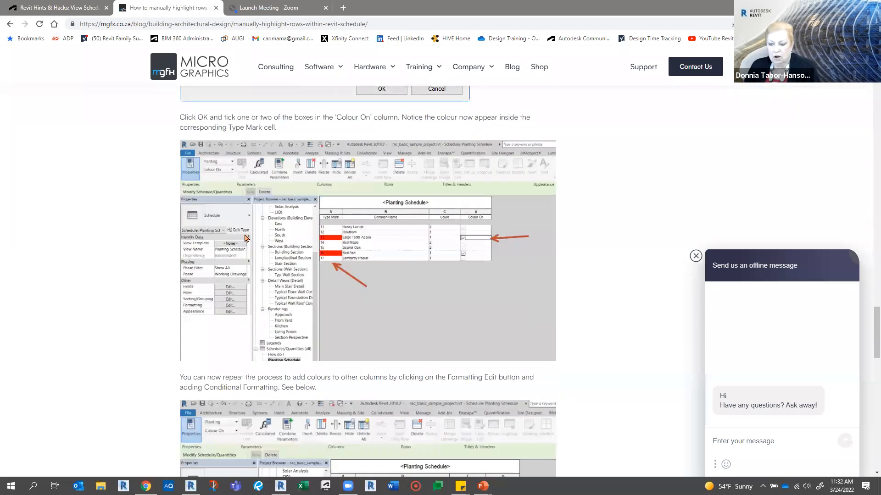
pyautogui.scroll(-7, 158, 236)
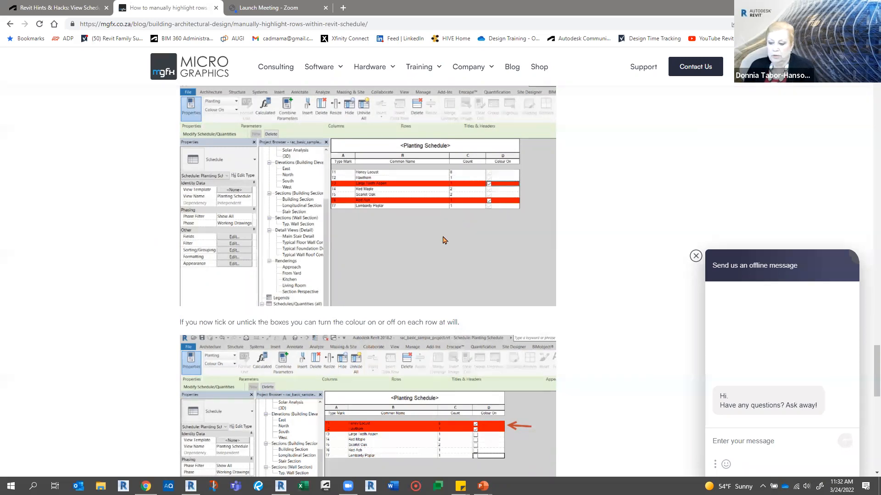
pyautogui.scroll(-3, 448, 268)
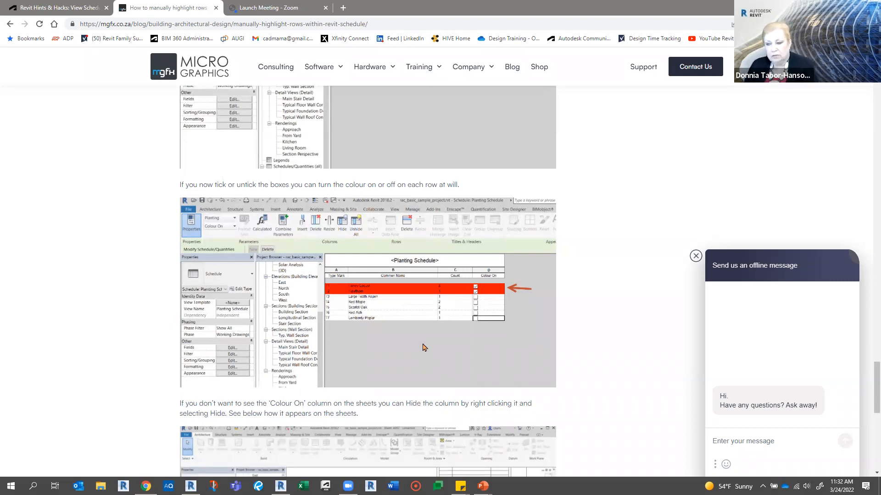
pyautogui.scroll(-5, 271, 271)
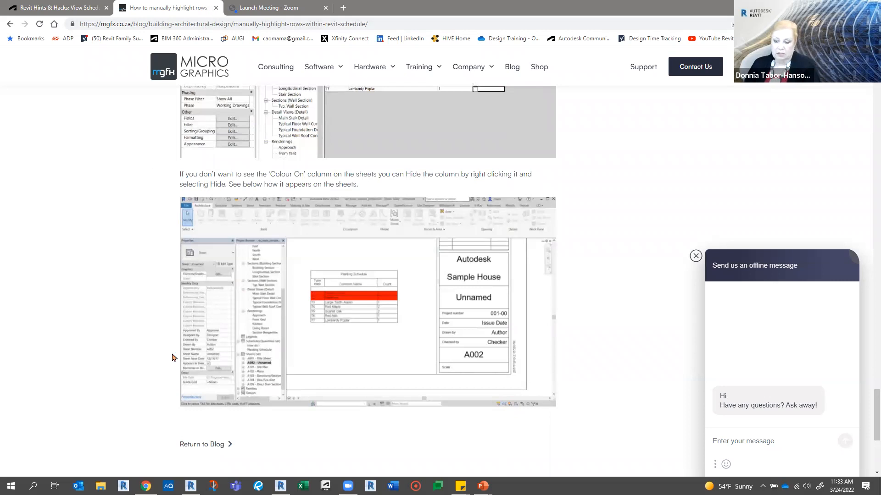
# - Switch back through Revit to the slide show and reveal the bullet about highlighting a header
pyautogui.moveTo(281, 486)
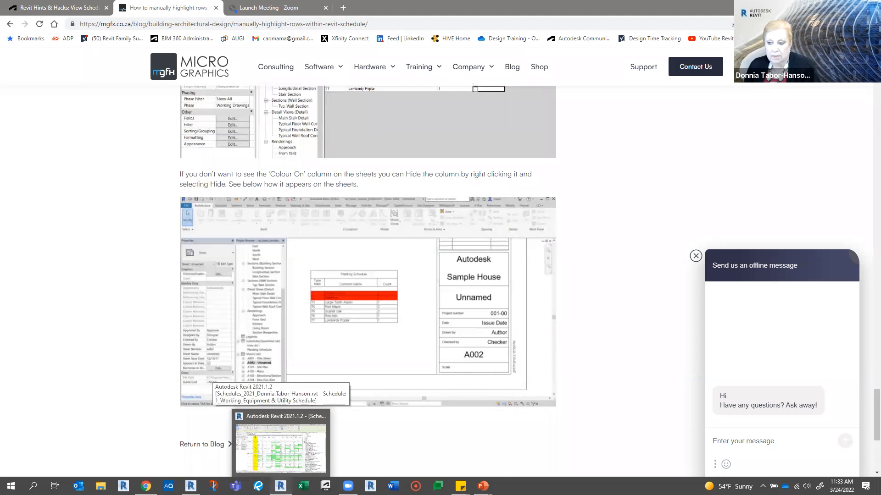
pyautogui.click(281, 447)
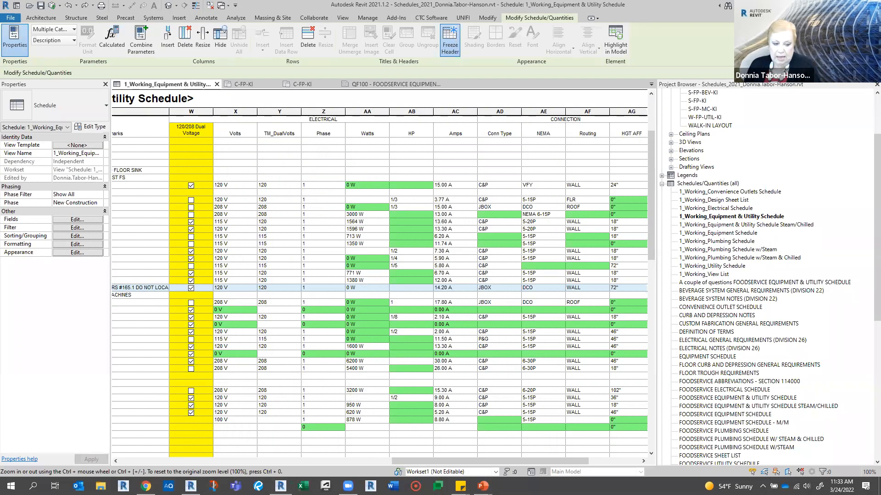
pyautogui.hotkey('alt', 'Tab')
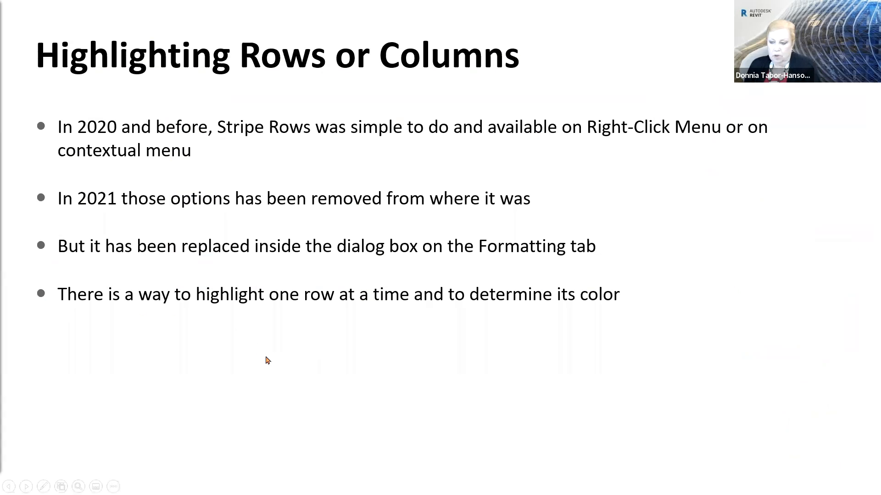
pyautogui.click(266, 359)
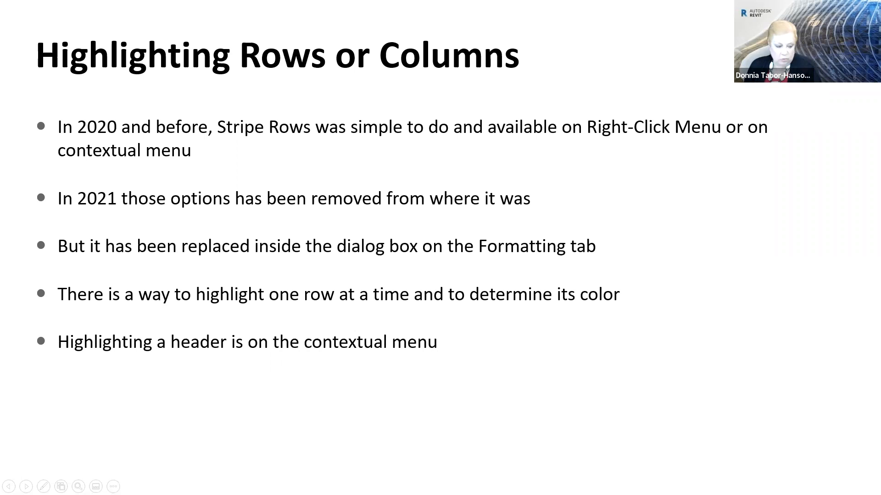
# - In the Revit working schedule, shade the Volts header cell with the first pink custom color, and undo that shading
pyautogui.hotkey('alt', 'Tab')
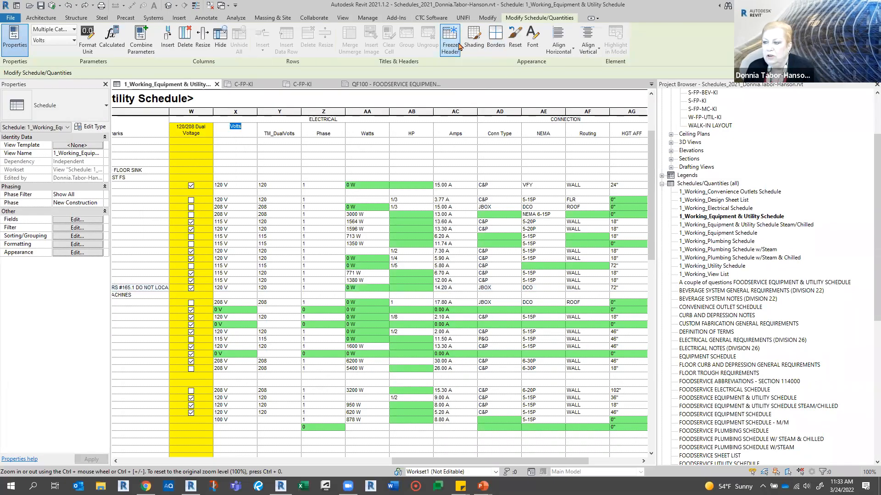
pyautogui.click(473, 46)
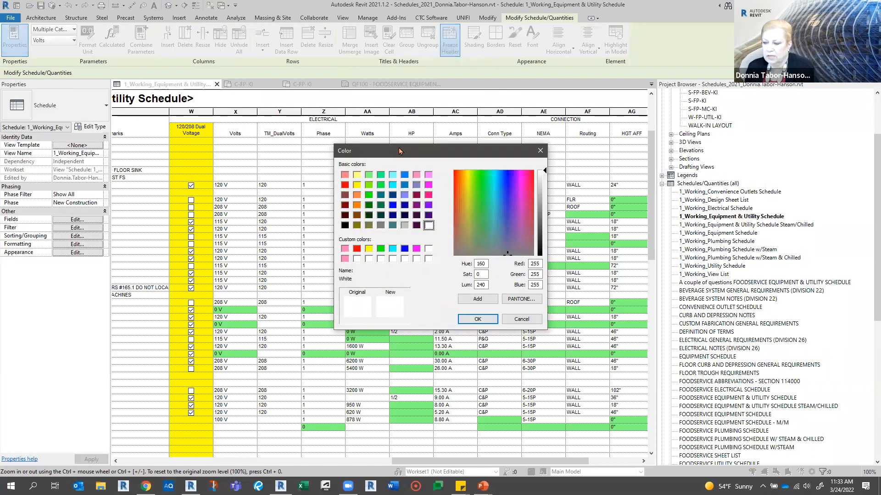
pyautogui.click(344, 249)
pyautogui.click(477, 320)
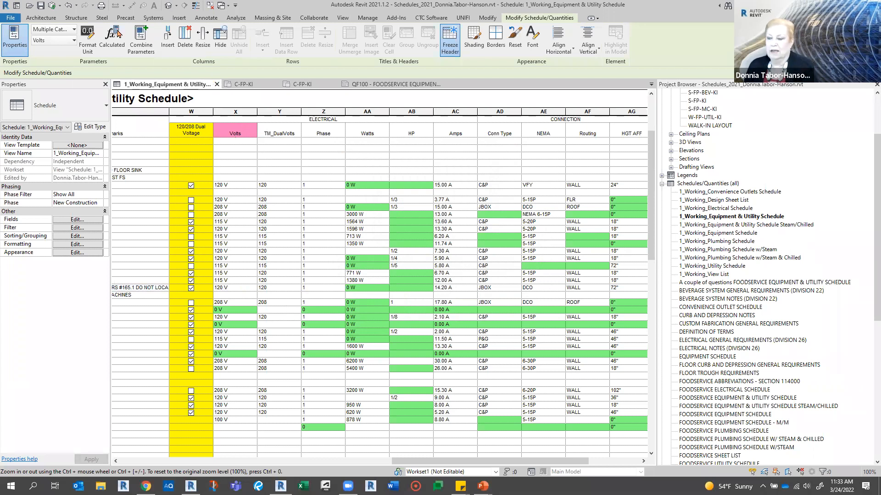
pyautogui.click(77, 5)
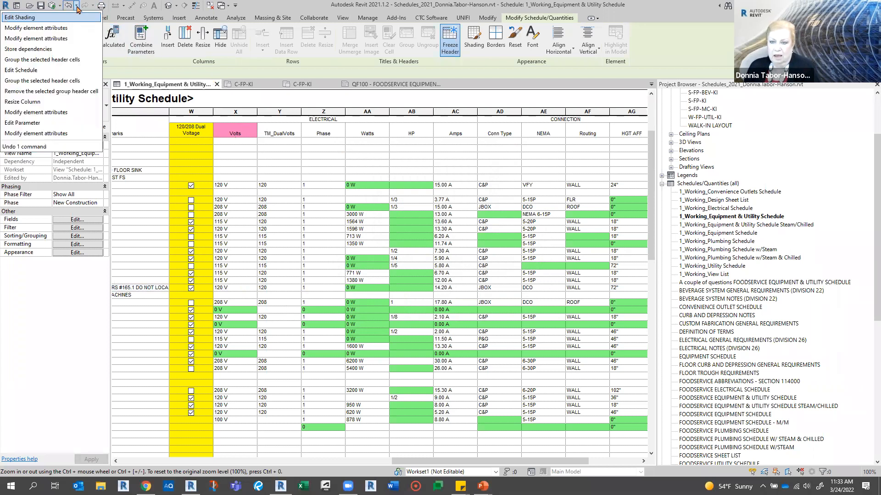
pyautogui.click(38, 21)
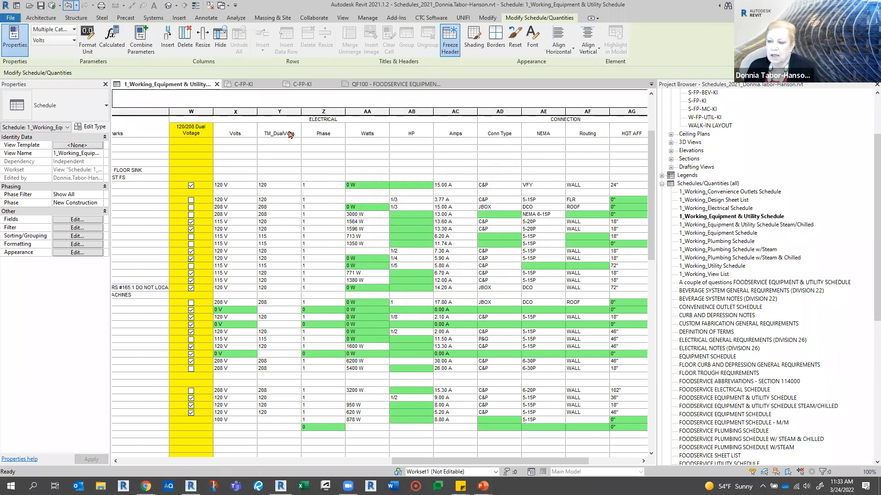
# - Shade the whole Volts column with the red custom color, and undo that column shading
pyautogui.click(236, 113)
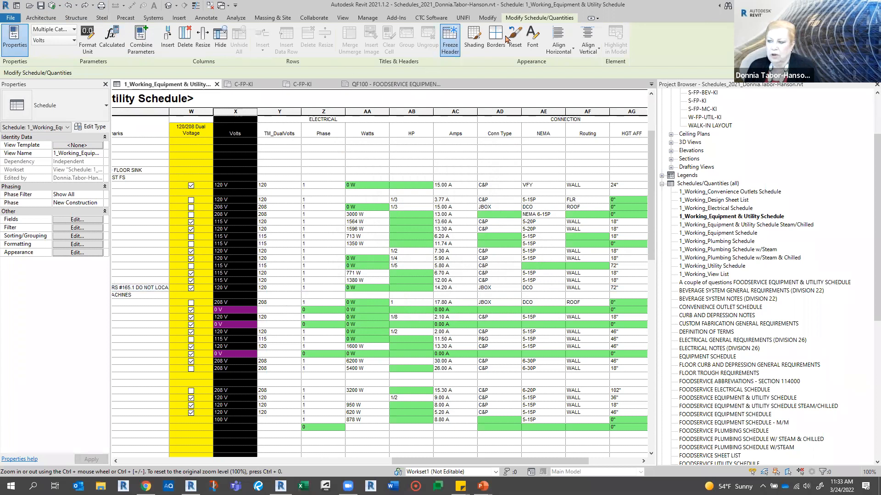
pyautogui.click(474, 41)
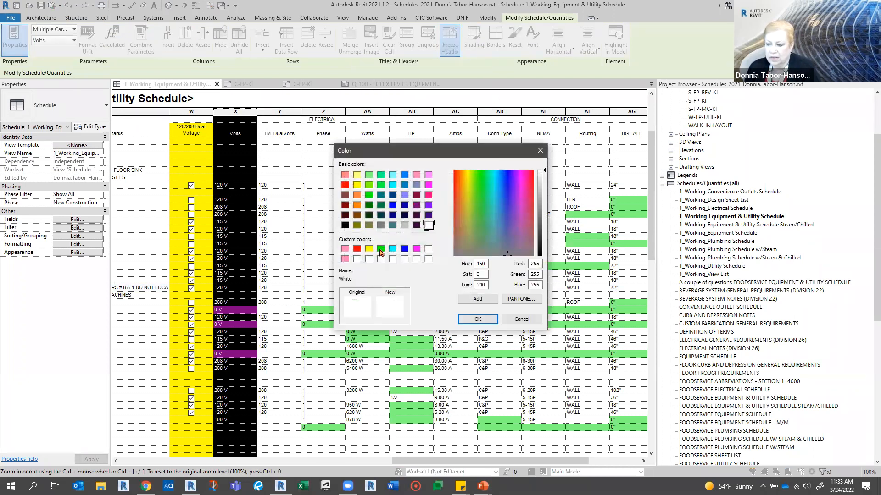
pyautogui.click(356, 249)
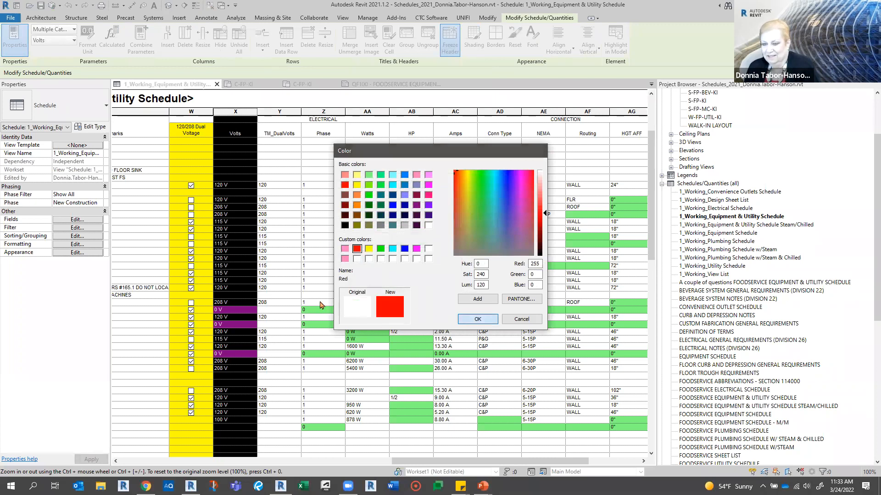
pyautogui.click(477, 318)
pyautogui.click(293, 239)
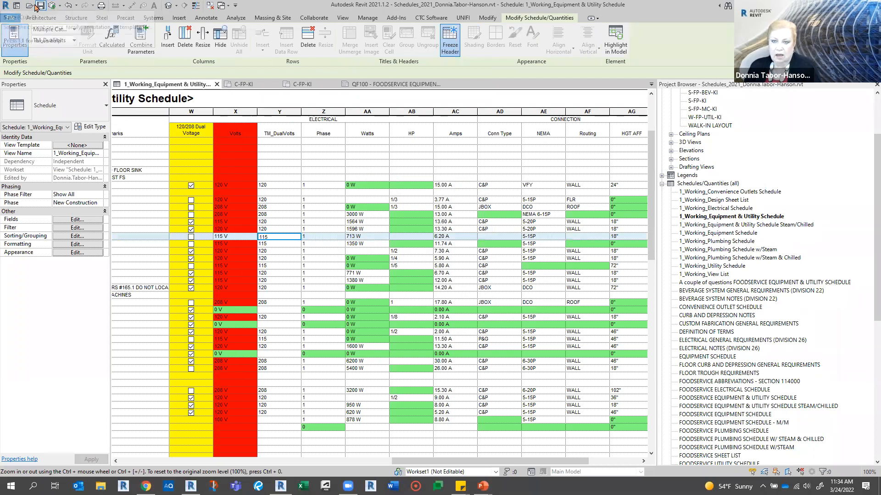
pyautogui.click(69, 9)
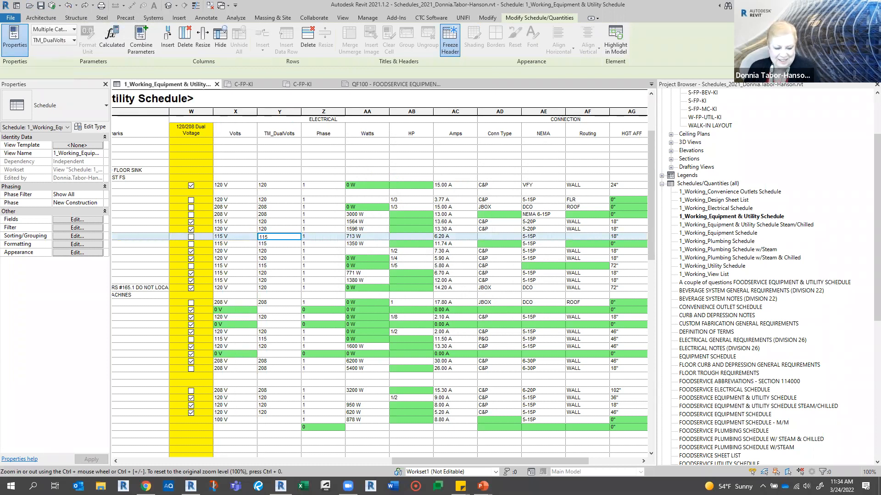
# - Switch to the slide show, reveal the bullet on highlighting a column, and advance to the first bullet of the "No Zero Lengths" slide
pyautogui.hotkey('alt', 'Tab')
pyautogui.click(221, 414)
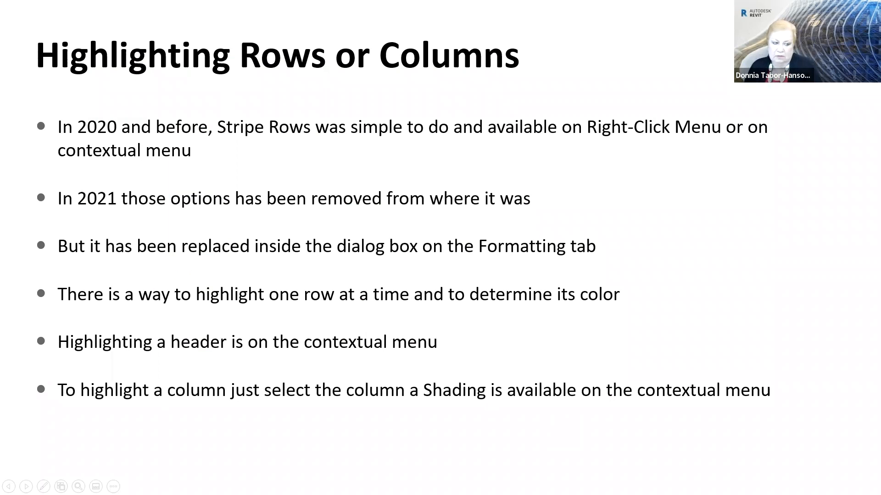
pyautogui.press('Right')
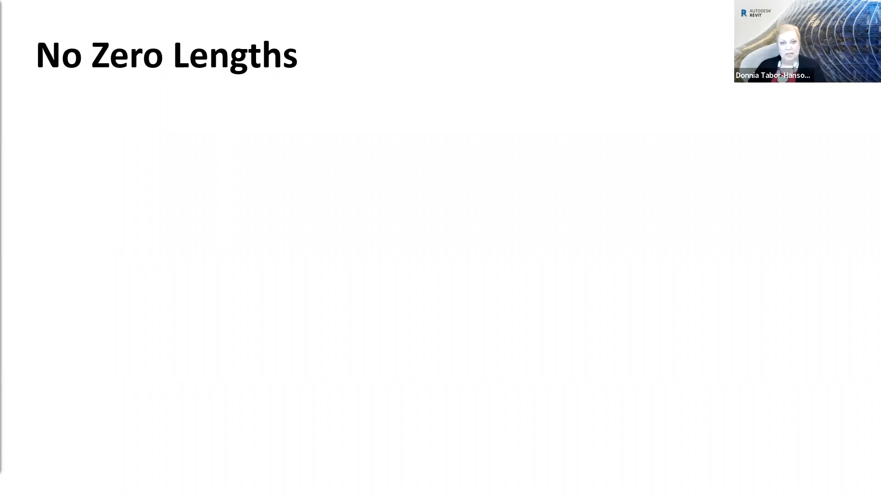
pyautogui.click(234, 279)
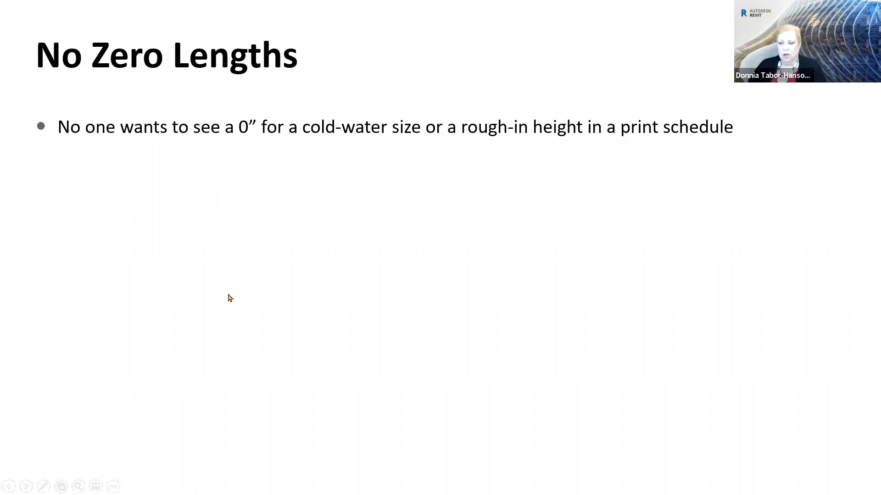
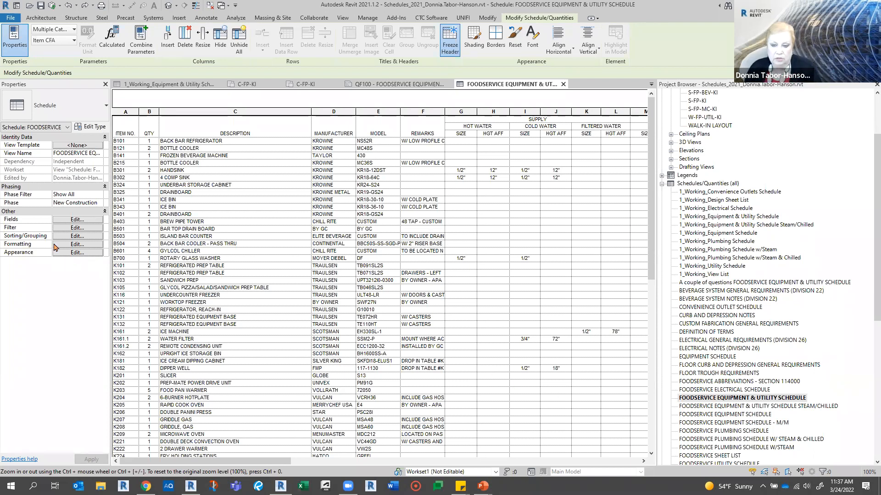
# - Compare the Hot Water Size and HW SIZE fields and their formatting settings in the Foodservice Equipment & Utility Schedule properties
pyautogui.click(77, 220)
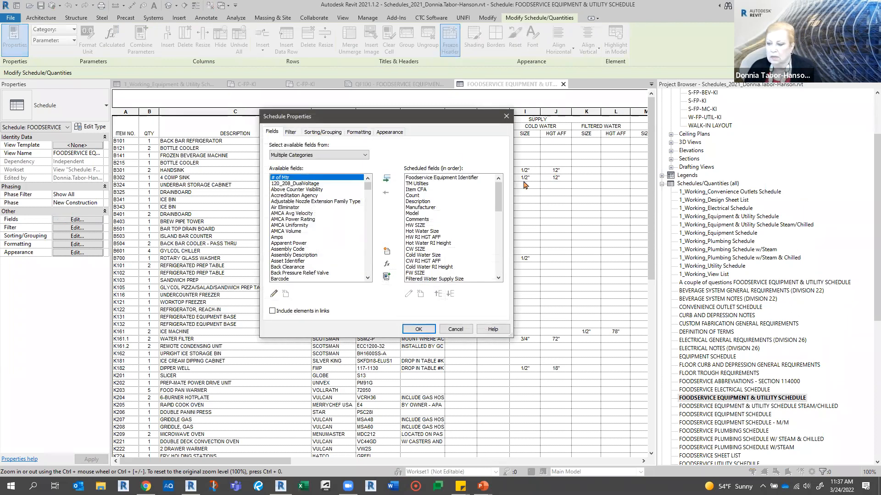
pyautogui.click(421, 232)
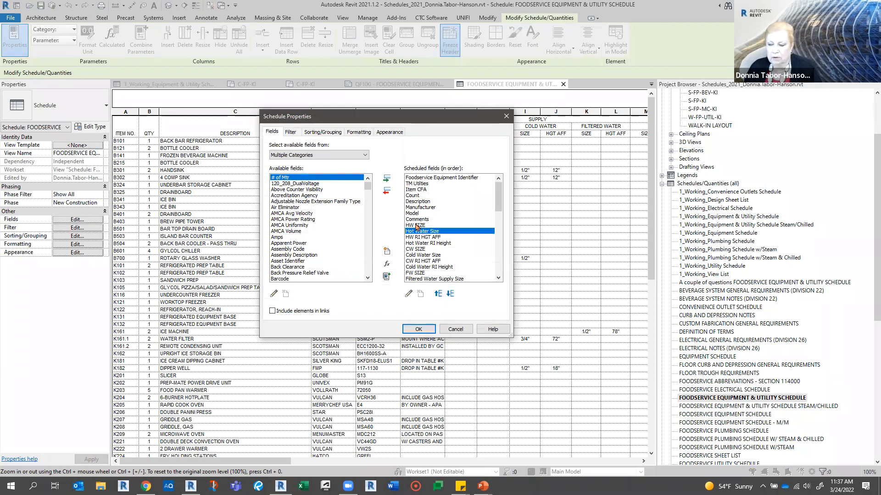
pyautogui.click(416, 225)
pyautogui.click(418, 233)
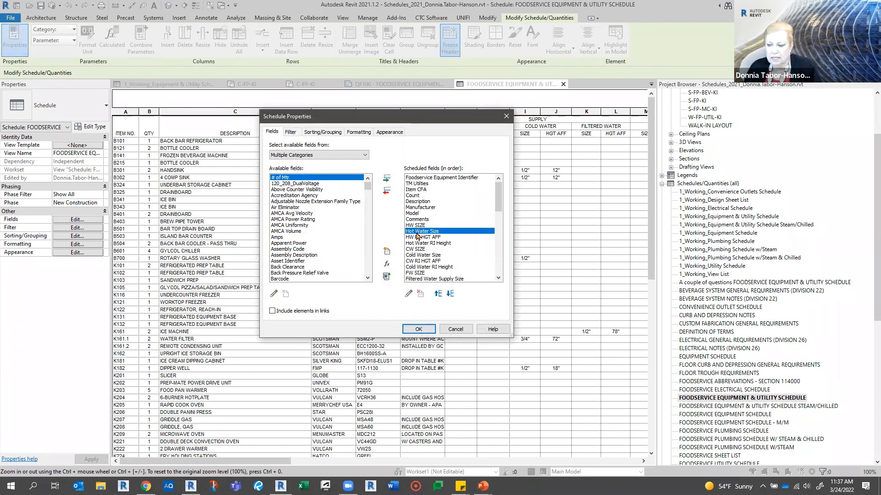
pyautogui.click(356, 133)
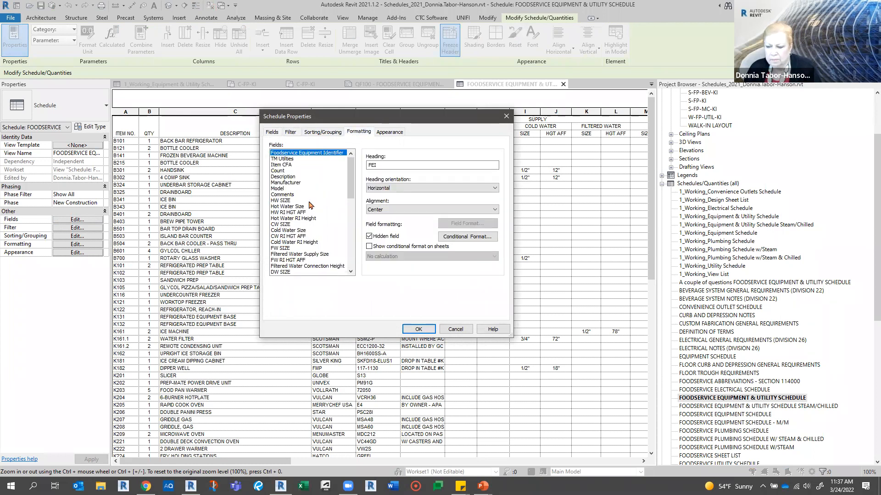
pyautogui.click(287, 206)
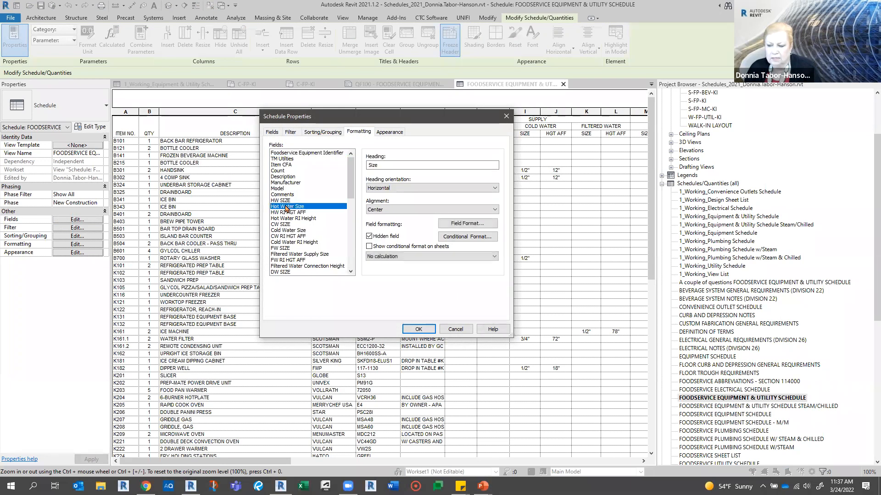
pyautogui.click(283, 202)
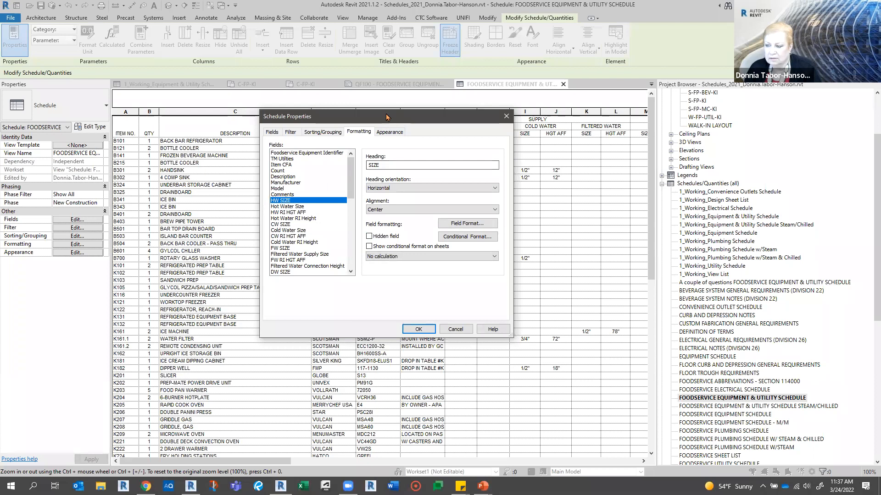
pyautogui.moveTo(440, 117); pyautogui.dragTo(309, 109)
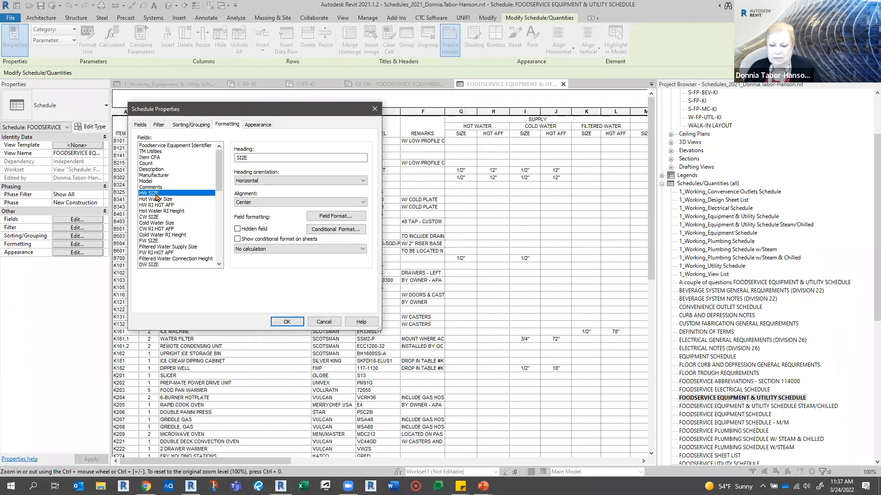
# - Inspect the calculated-value formula of the scheduled HW SIZE field and leave it without changes
pyautogui.click(141, 125)
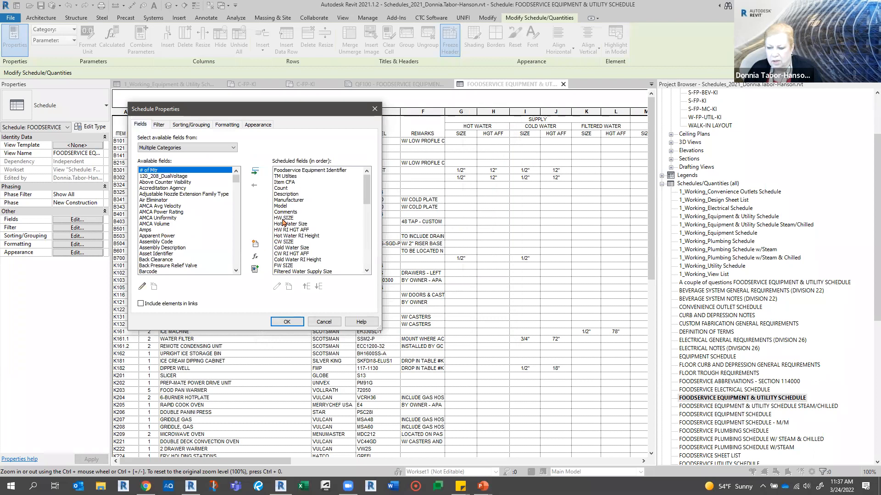
pyautogui.click(283, 219)
pyautogui.click(278, 288)
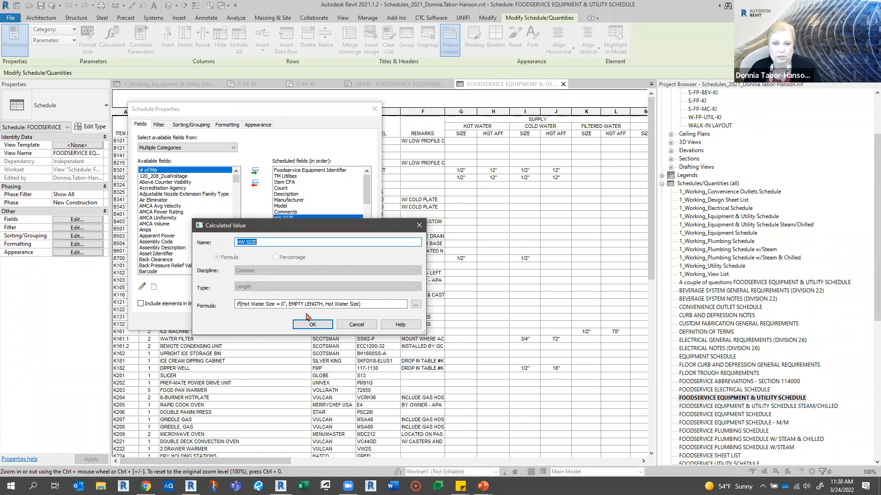
pyautogui.click(351, 325)
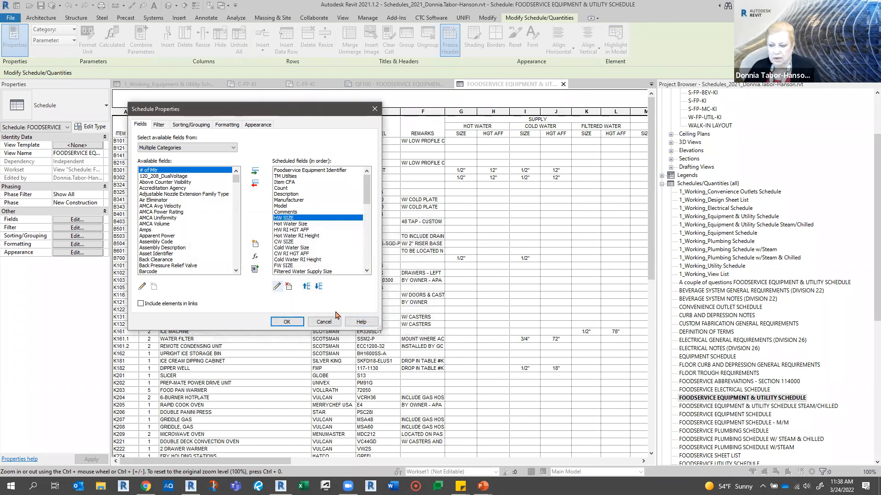
# - Review the EMPTY parameters among the scheduled fields, check the formatting of EMPTY VOLTS, and dismiss the schedule properties without saving
pyautogui.scroll(-4, 368, 232)
pyautogui.scroll(-8, 368, 234)
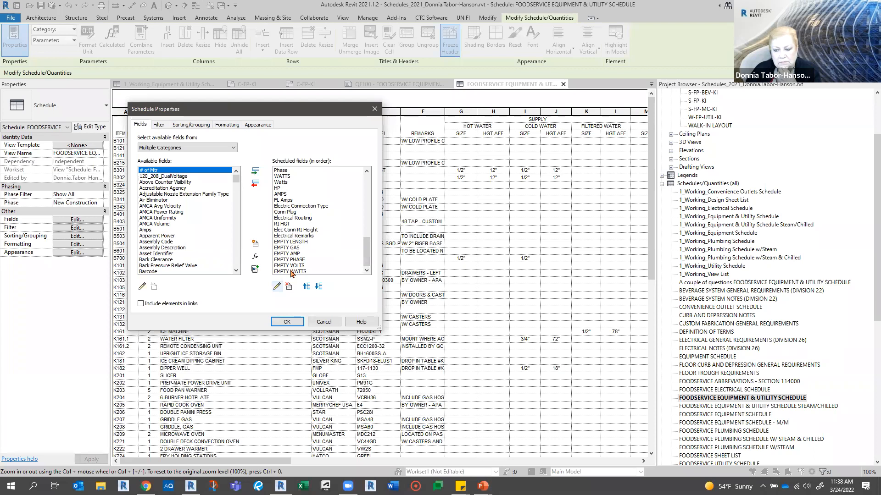
pyautogui.click(227, 125)
pyautogui.scroll(-10, 160, 247)
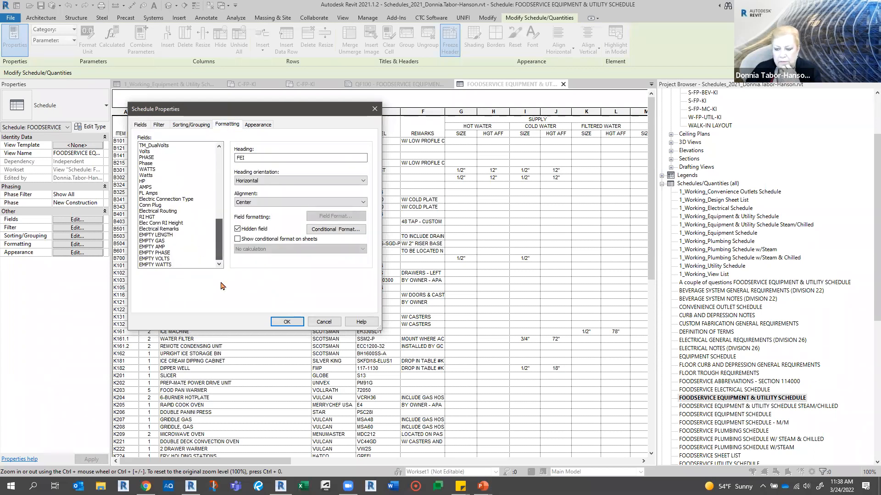
pyautogui.click(157, 259)
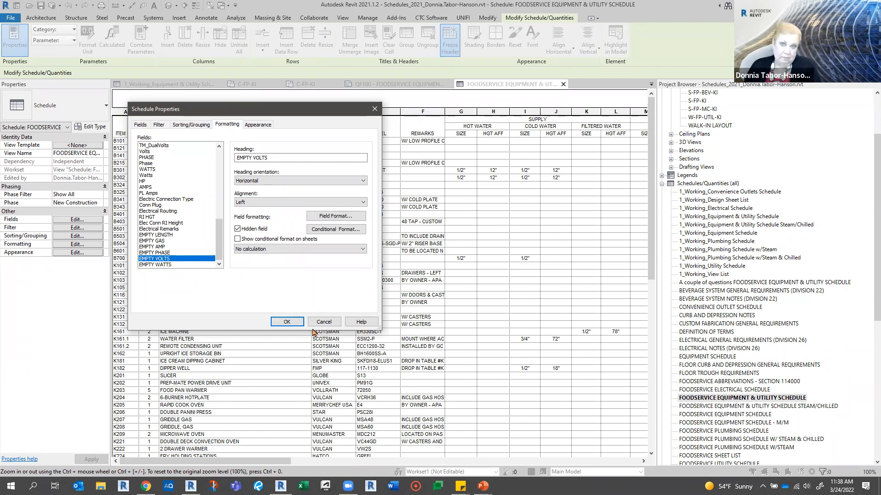
pyautogui.click(324, 321)
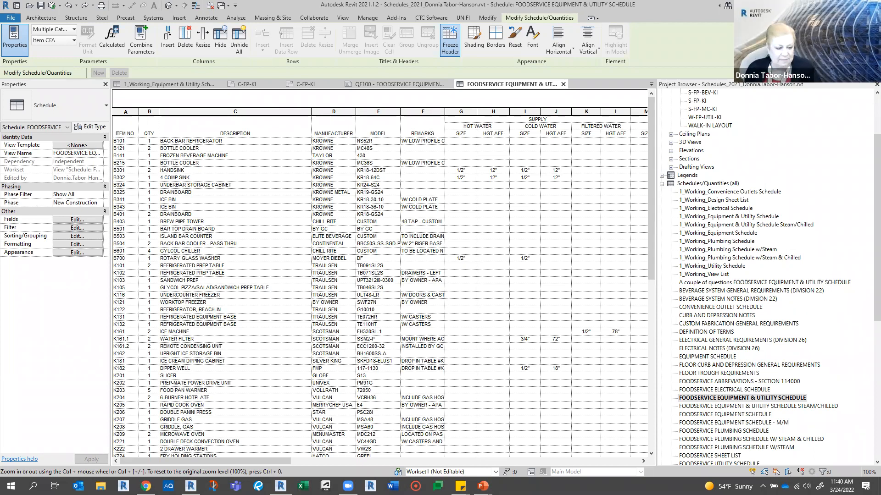
# - Switch to the slide show, advance to the "Key Schedules" slide, and reveal its bullets on choosing a category and selecting schedule keys
pyautogui.hotkey('alt', 'Tab')
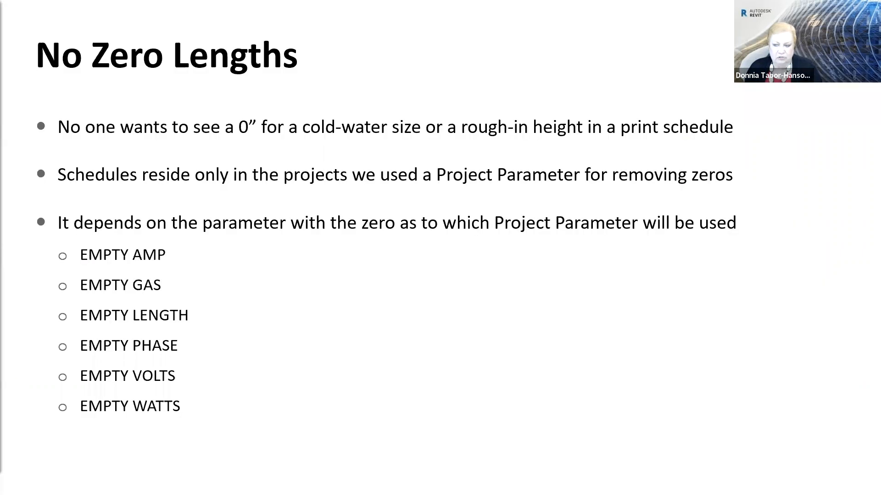
pyautogui.press('Right')
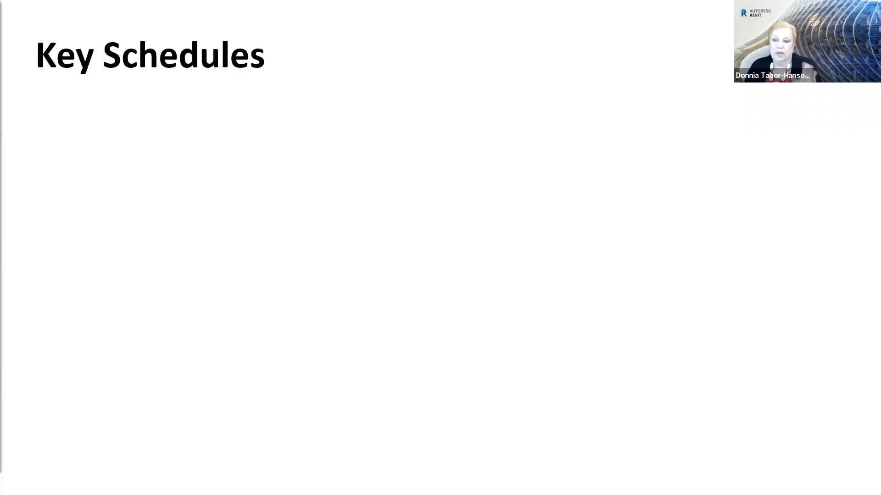
pyautogui.click(273, 257)
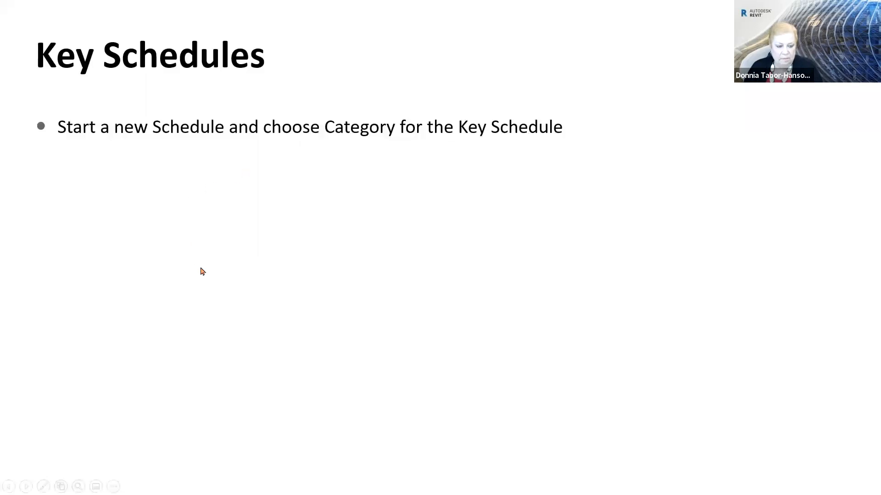
pyautogui.press('Right')
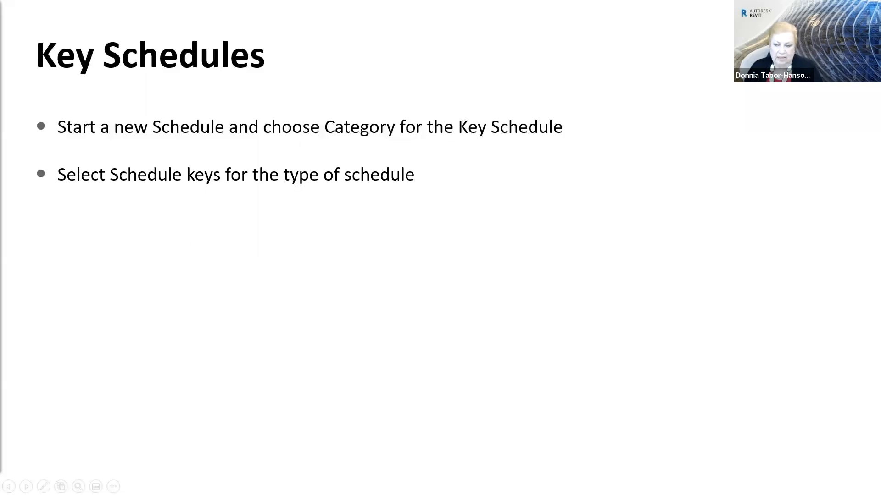
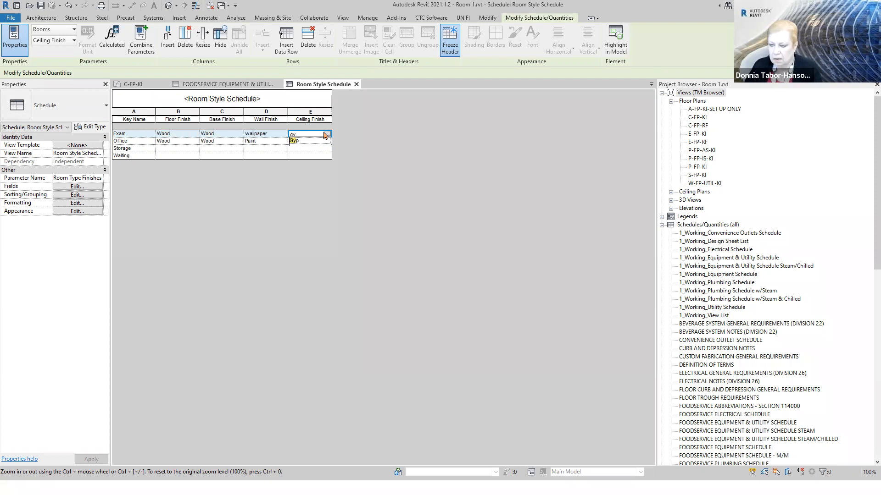
# - Set the Exam ceiling finish to Gyp, and the Storage row's ceiling finish to Accoustical and wall finish to Paint
pyautogui.click(299, 142)
pyautogui.click(298, 149)
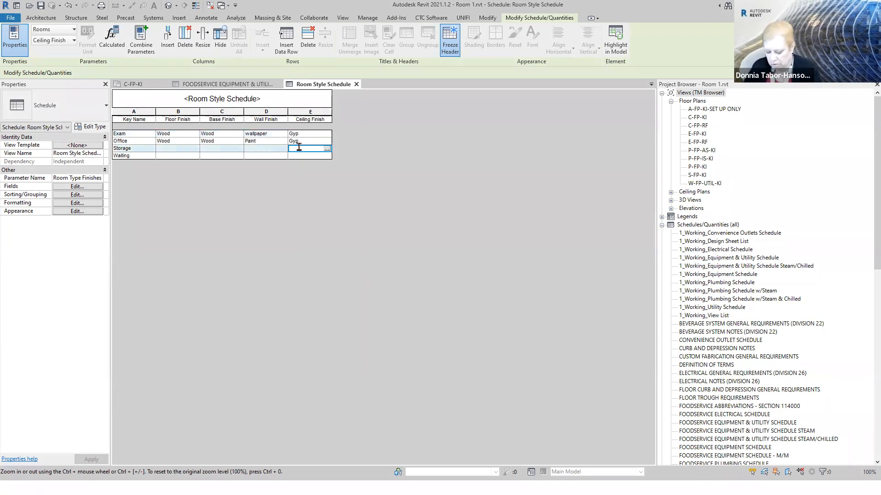
pyautogui.write('AA')
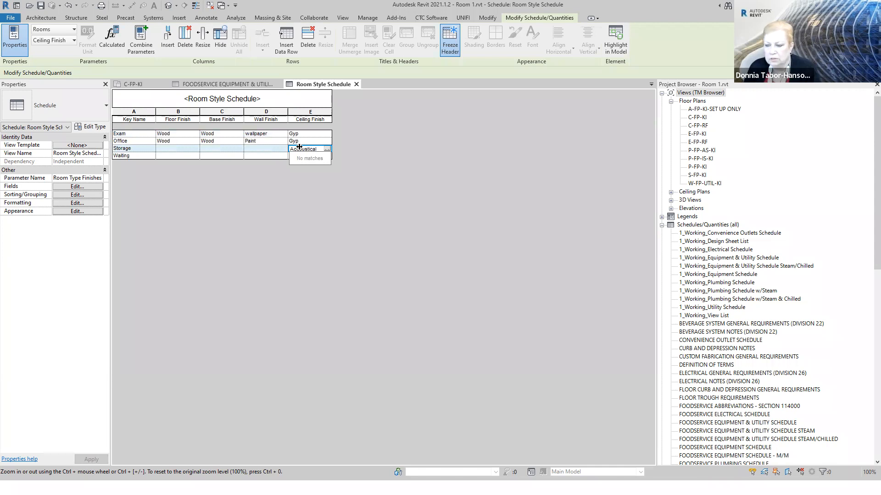
pyautogui.click(278, 149)
pyautogui.click(283, 149)
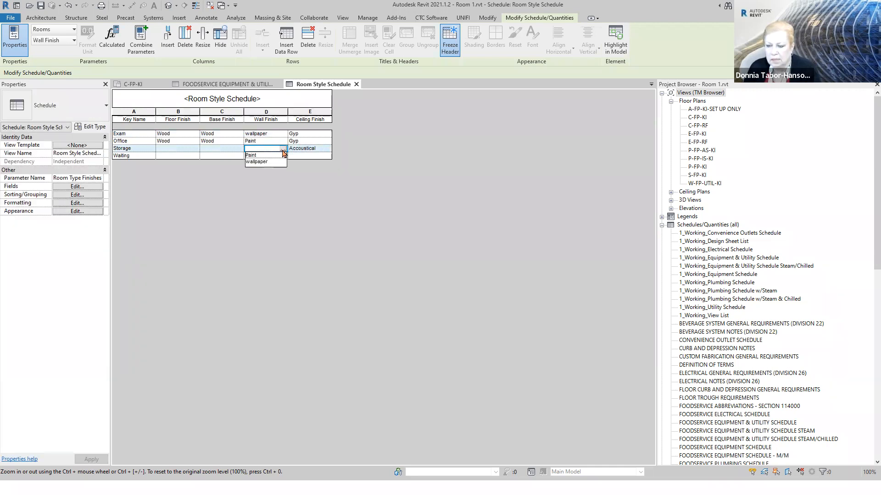
pyautogui.click(255, 155)
# - Set the Storage row's base finish to Vinyl and its floor finish to Tile in the Room Style Schedule
pyautogui.click(233, 148)
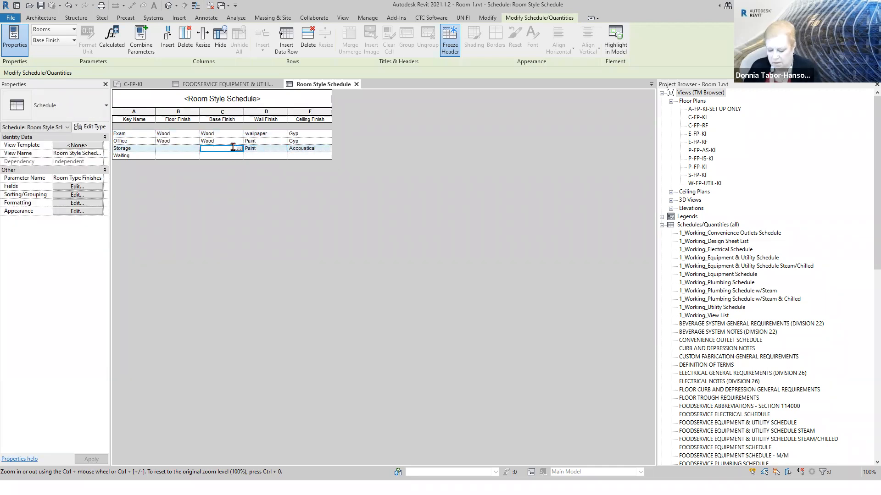
pyautogui.write('Vinyl')
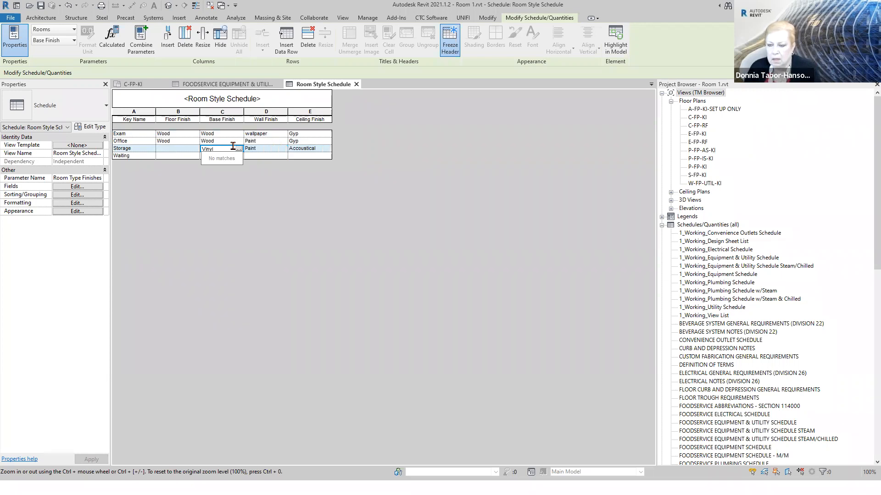
pyautogui.click(185, 148)
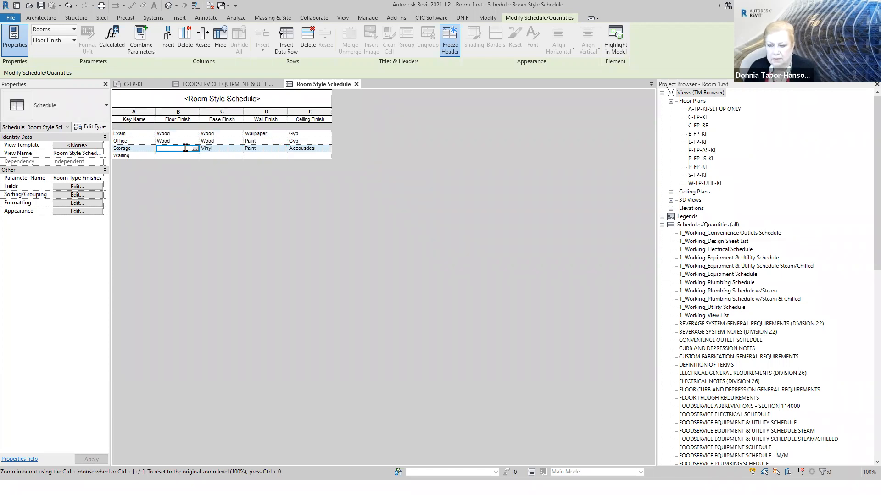
pyautogui.write('Tile')
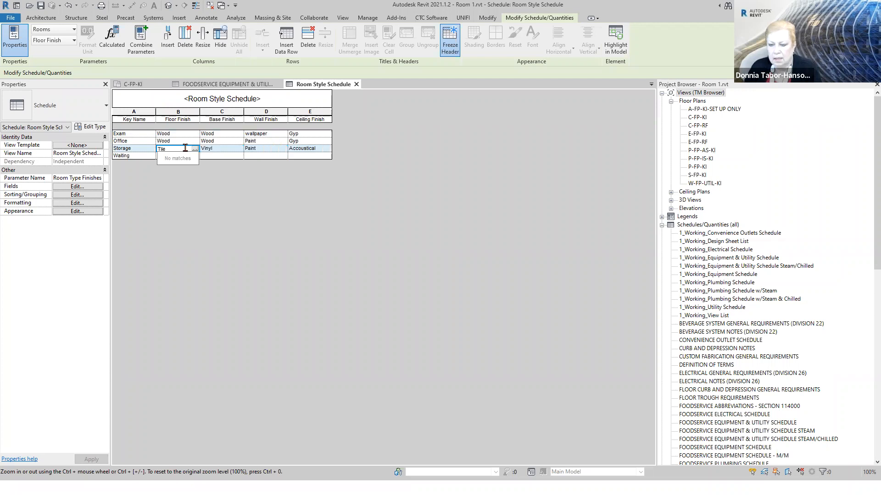
pyautogui.click(148, 184)
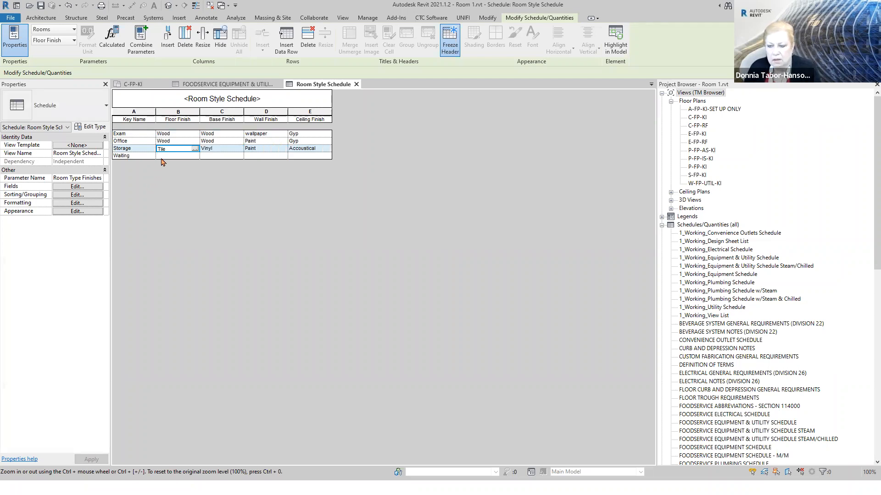
# - Change the Exam row's floor finish to Tile and its base finish to Vinyl
pyautogui.click(191, 134)
pyautogui.click(195, 134)
pyautogui.click(165, 141)
pyautogui.click(236, 134)
pyautogui.click(239, 134)
pyautogui.click(216, 140)
# - Fill in the Waiting row with Wood floor and base finishes, a wallpaper wall finish and a Gyp ceiling finish
pyautogui.click(188, 156)
pyautogui.click(194, 157)
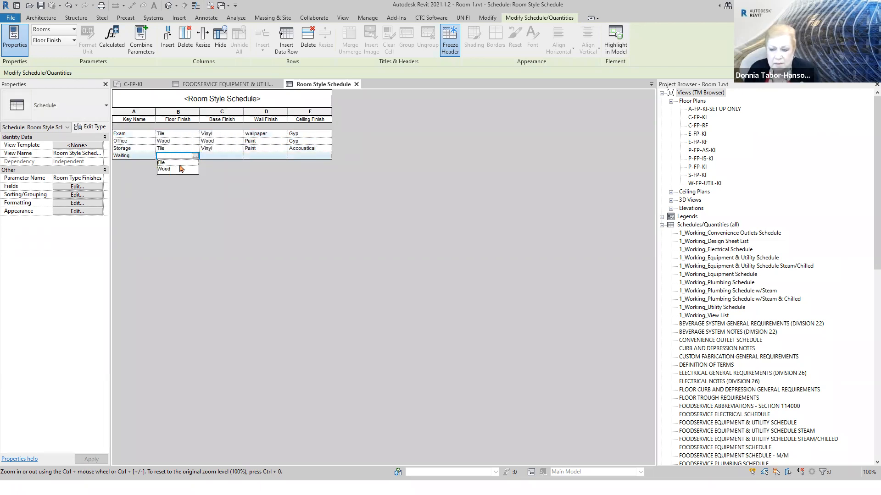
pyautogui.click(173, 174)
pyautogui.click(233, 157)
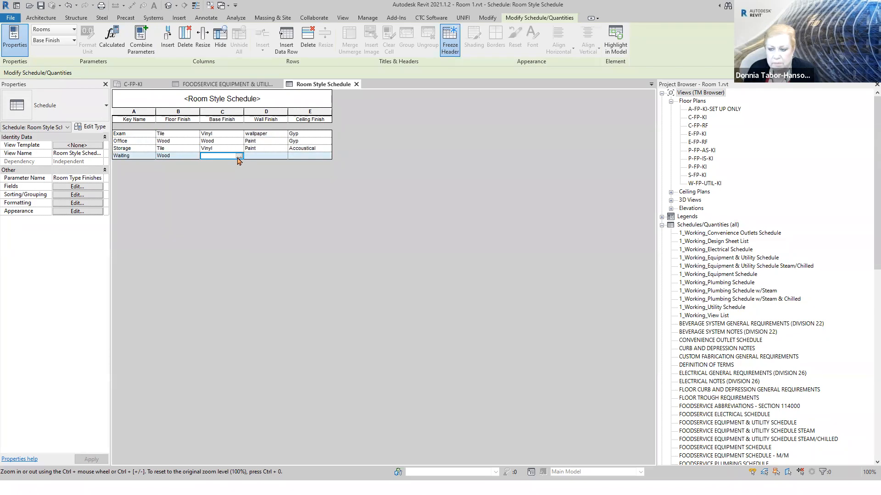
pyautogui.click(238, 156)
pyautogui.click(223, 169)
pyautogui.click(270, 156)
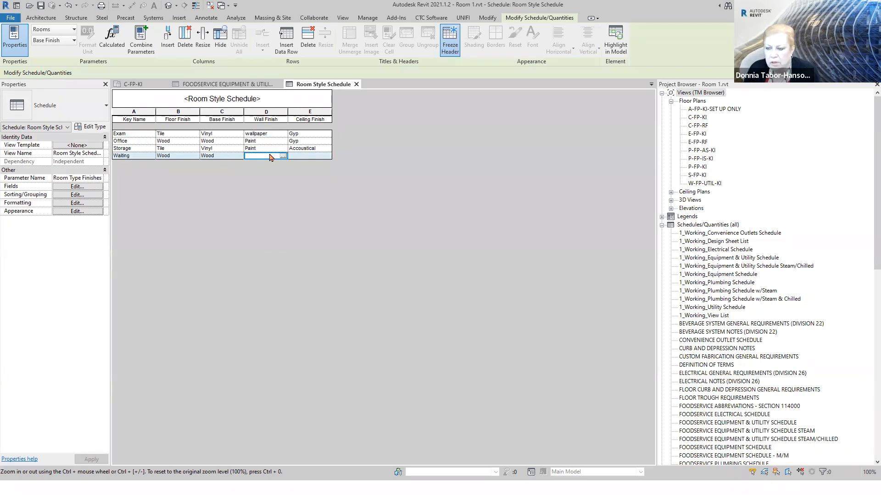
pyautogui.click(283, 156)
pyautogui.click(265, 169)
pyautogui.click(316, 157)
pyautogui.click(327, 157)
pyautogui.click(300, 169)
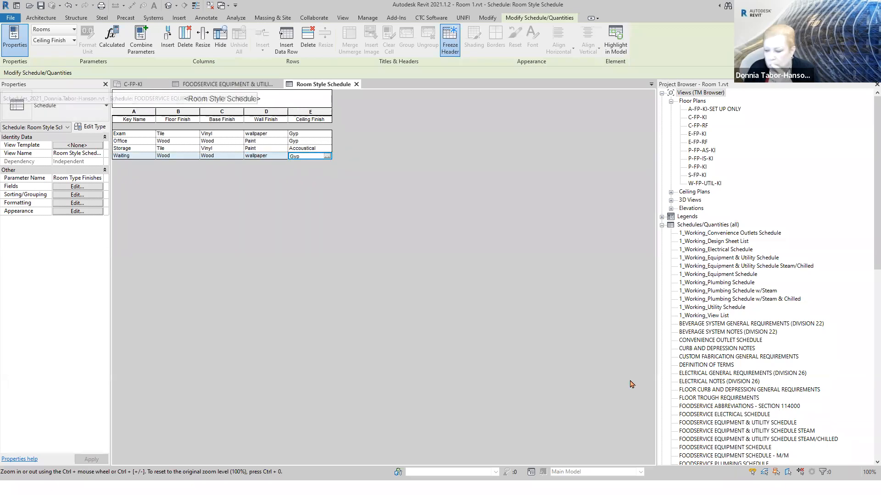
# - Open the Room Finish Schedule and add the Room Type Finishes field to its scheduled fields
pyautogui.scroll(-6, 705, 342)
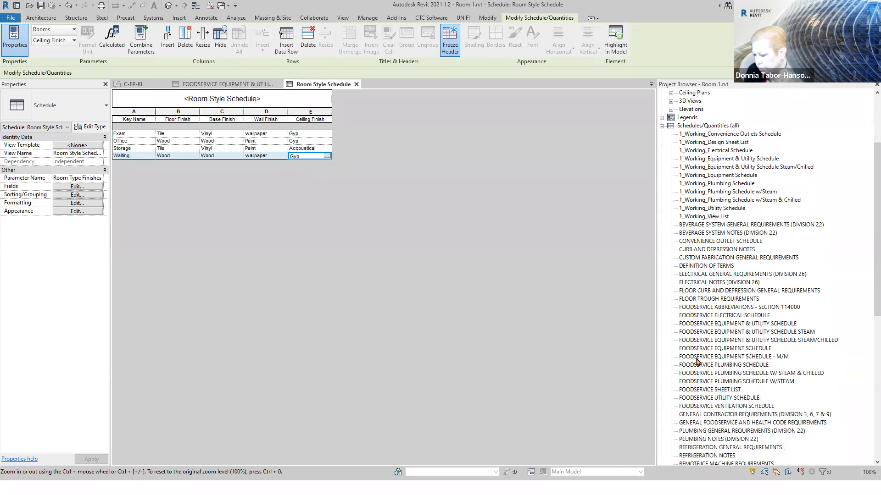
pyautogui.click(709, 431)
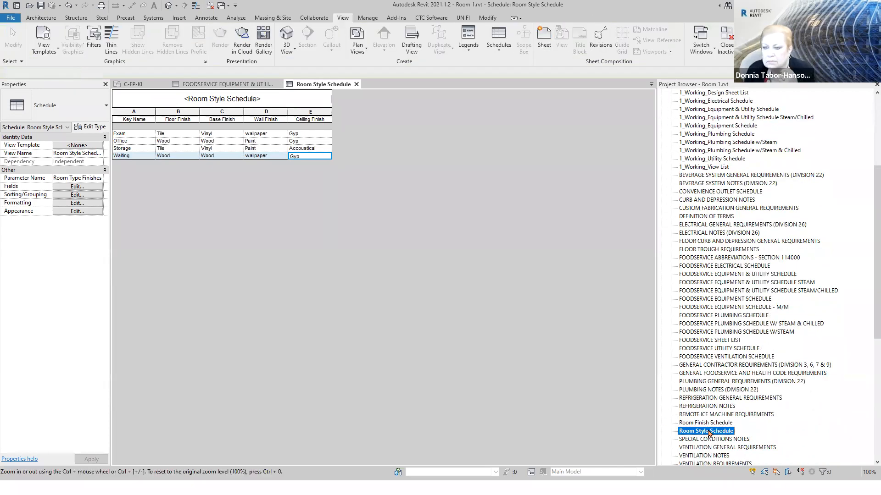
pyautogui.doubleClick(706, 423)
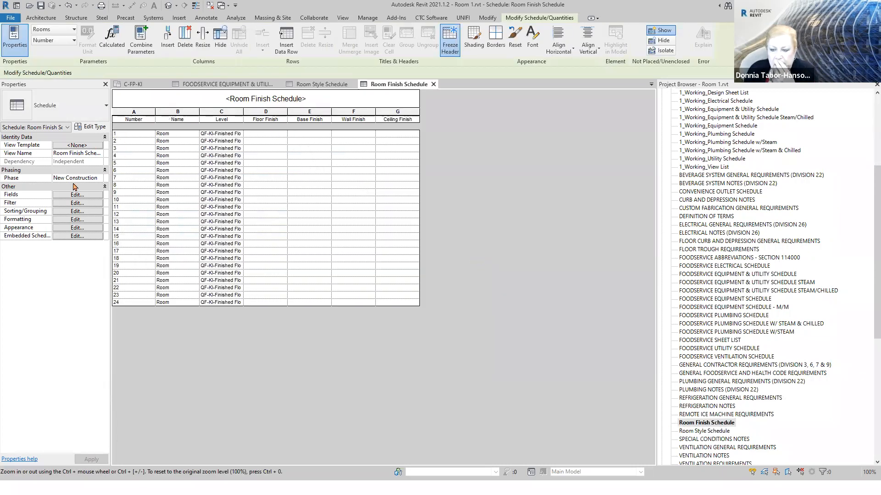
pyautogui.click(58, 195)
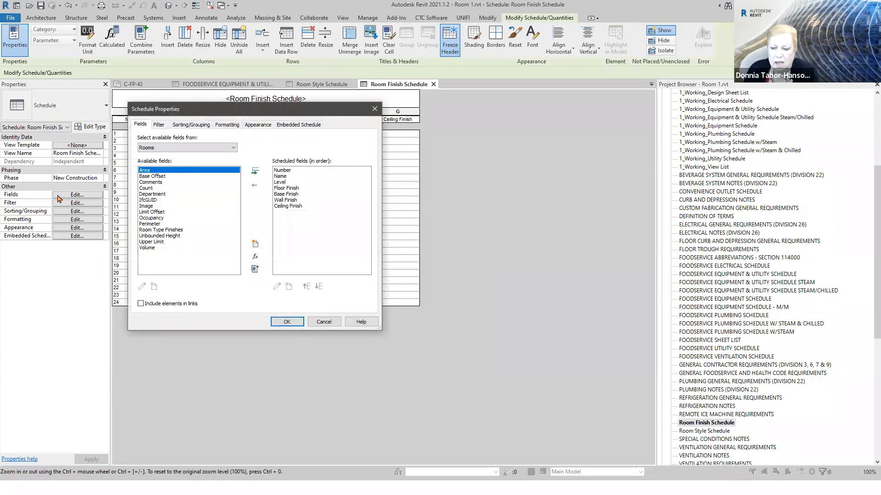
pyautogui.click(166, 229)
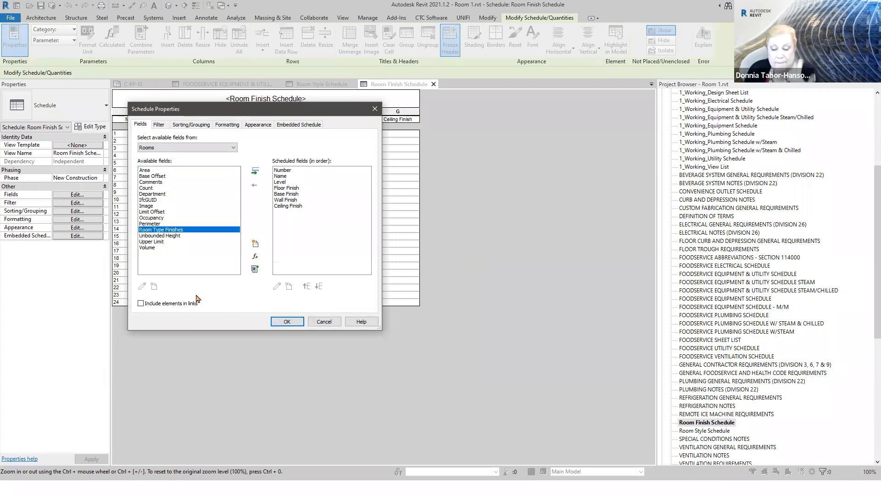
pyautogui.click(255, 171)
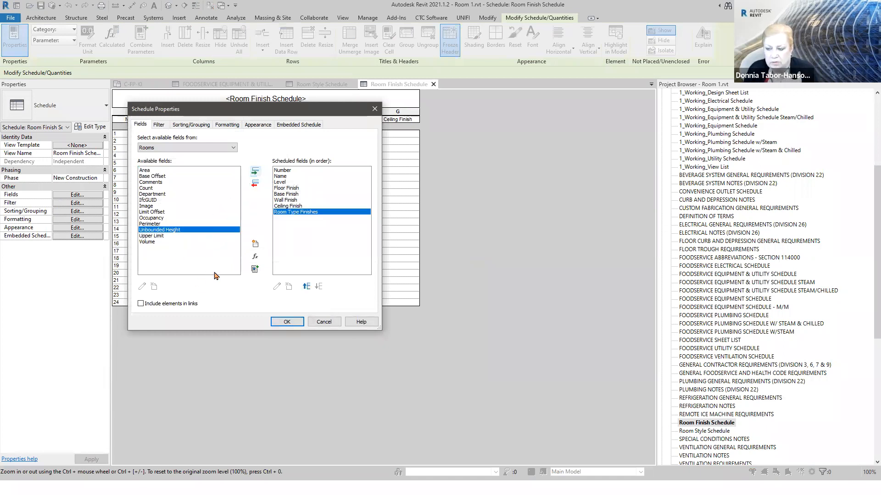
pyautogui.click(284, 322)
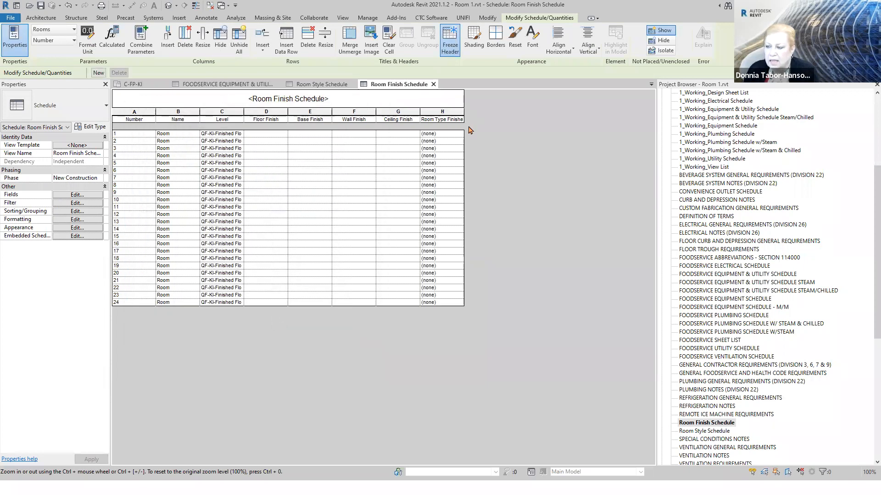
# - Assign the Exam room type finish to room 1 and the Office room type finish to room 2
pyautogui.click(458, 134)
pyautogui.click(459, 135)
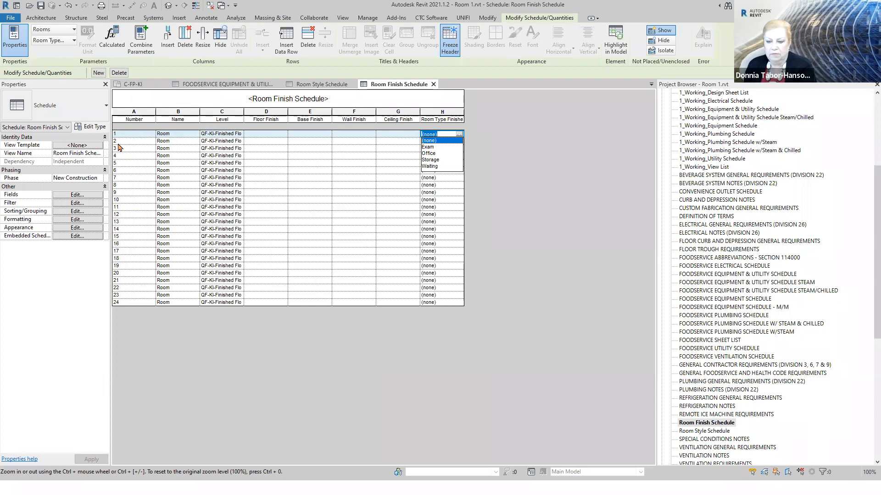
pyautogui.click(447, 147)
pyautogui.click(452, 143)
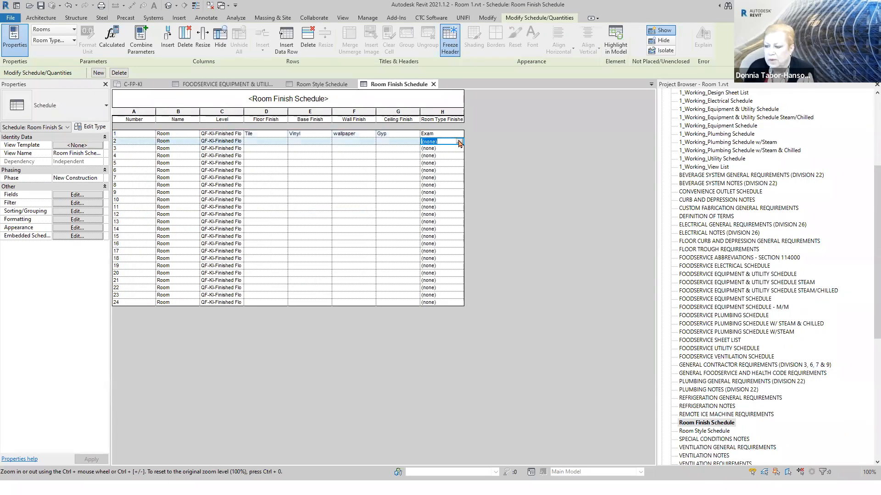
pyautogui.click(459, 141)
pyautogui.click(435, 161)
# - Assign the Waiting room type finish to room 3 and the Storage room type finish to room 4
pyautogui.click(454, 149)
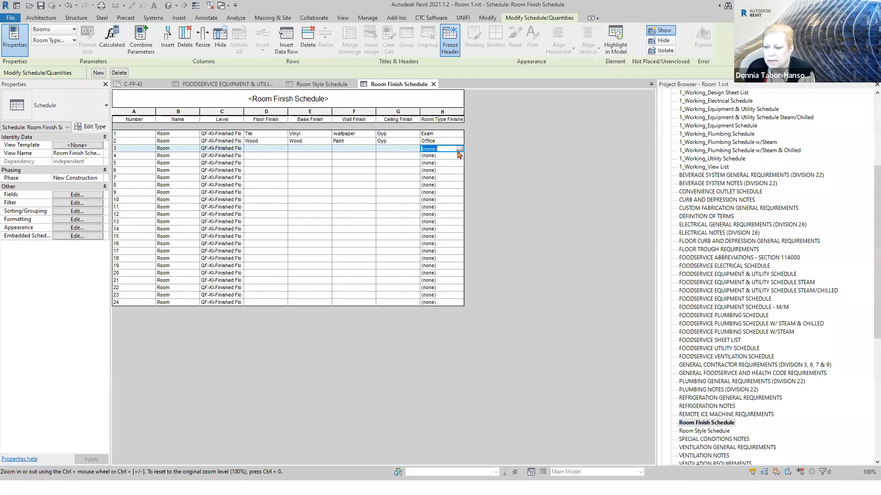
pyautogui.click(458, 149)
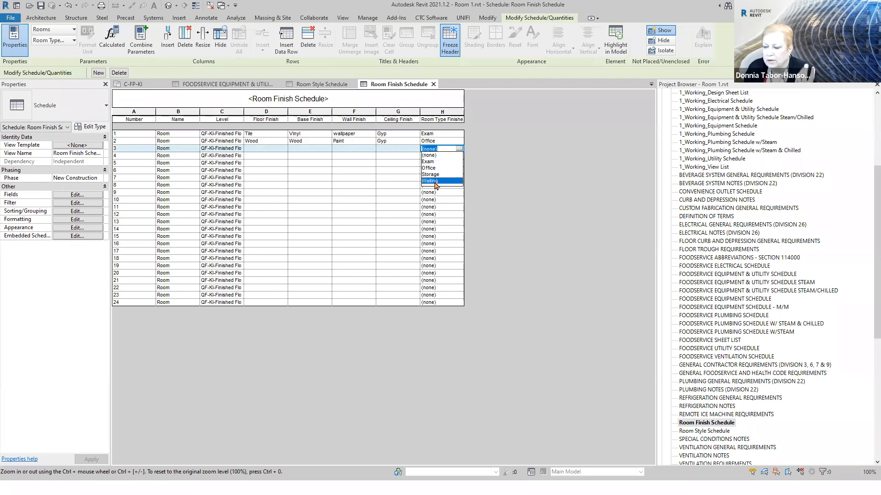
pyautogui.click(436, 181)
pyautogui.click(454, 156)
pyautogui.click(459, 156)
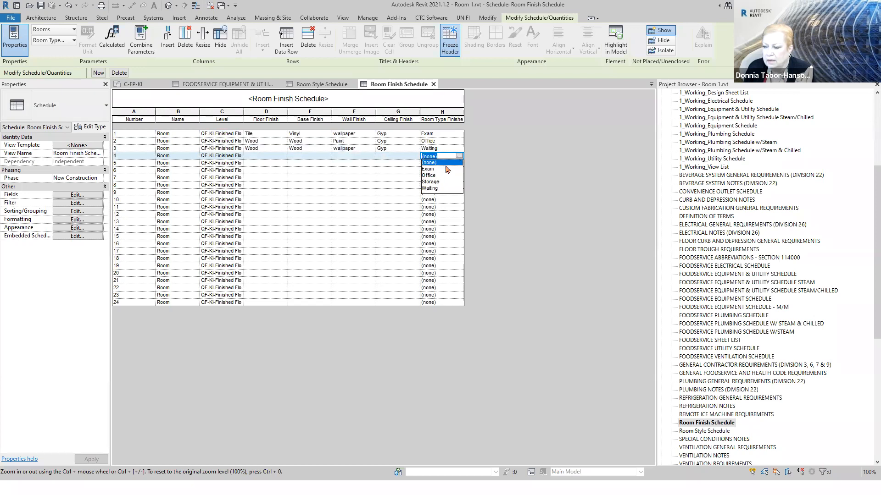
pyautogui.click(431, 181)
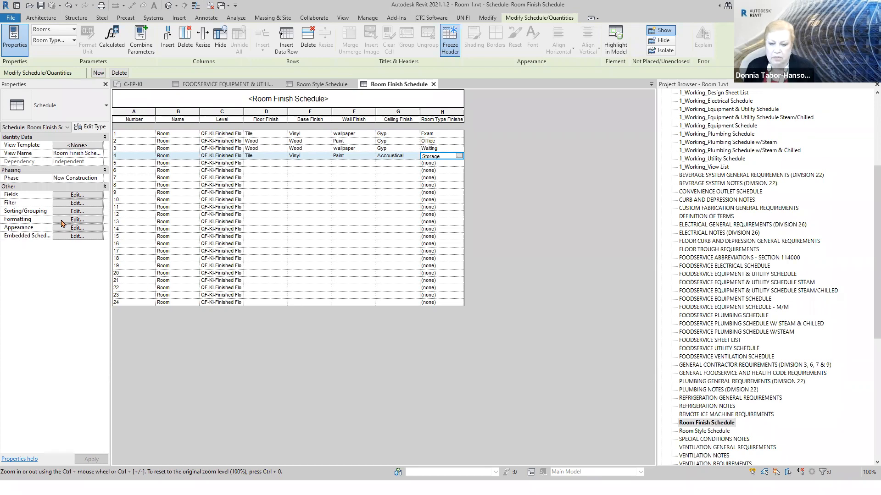
# - Hide the Room Type Finishes field in the Room Finish Schedule's formatting settings
pyautogui.click(64, 220)
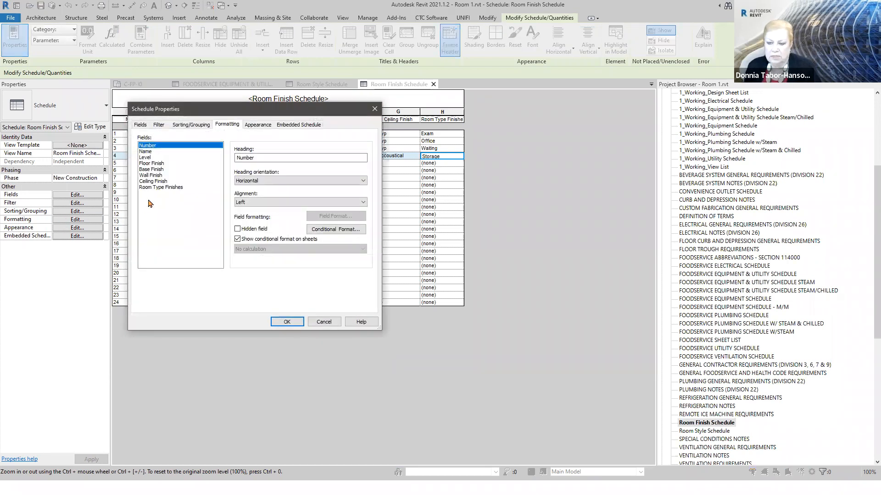
pyautogui.click(174, 188)
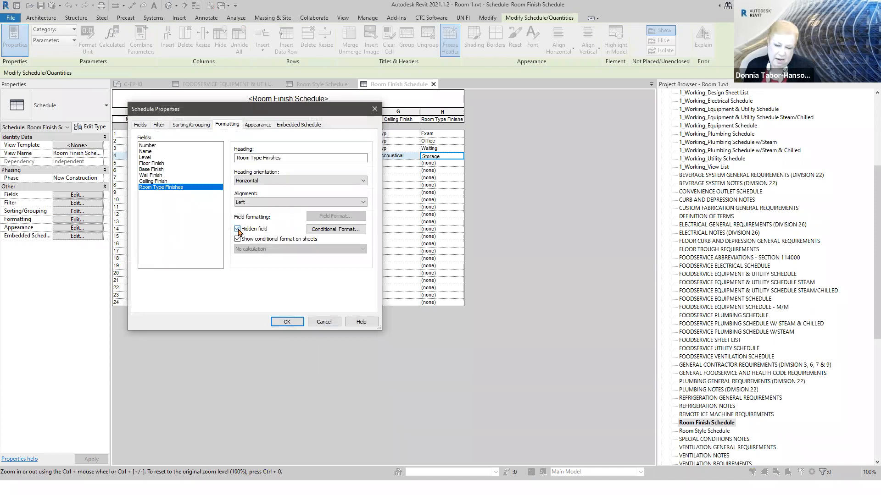
pyautogui.click(287, 322)
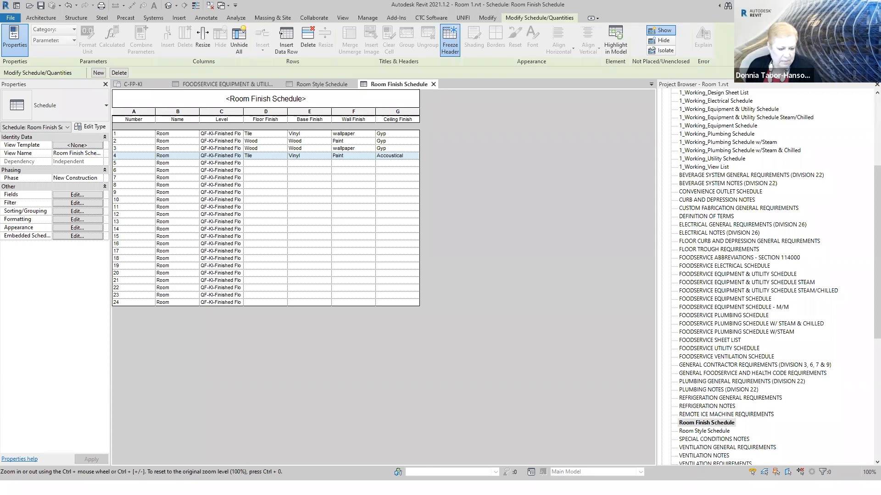
# - Switch to the slide show, advance to the "Schedule Hijacks" slide, and reveal its "Notes" bullet
pyautogui.hotkey('alt', 'Tab')
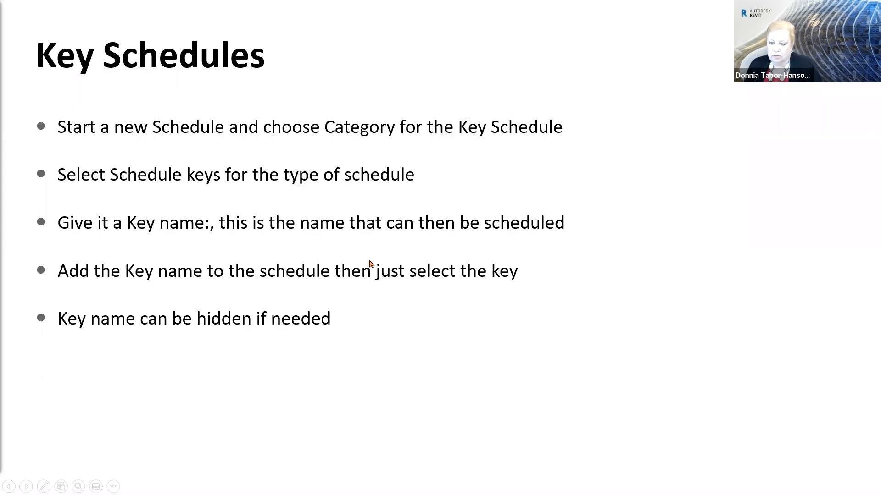
pyautogui.click(371, 262)
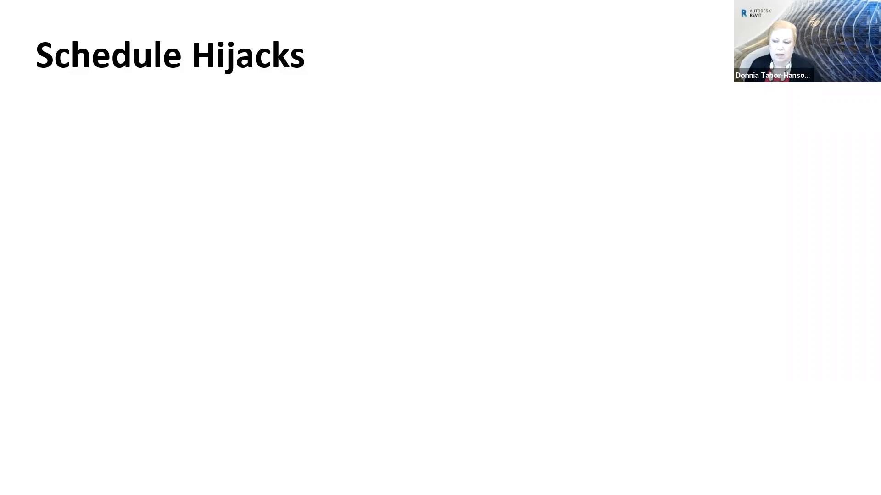
pyautogui.click(192, 222)
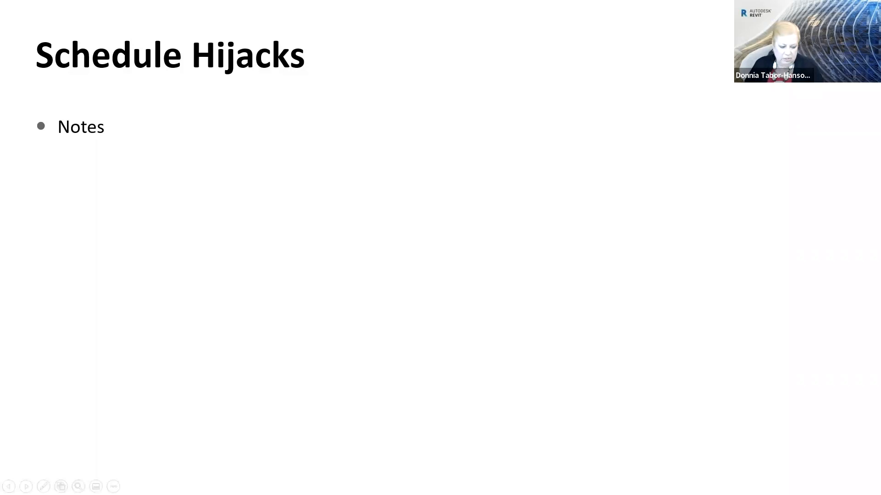
# - Switch back to Revit and open sheet QF001 - FOODSERVICE GENERAL NOTES, LEGENDS, SHEET INDEX
pyautogui.hotkey('alt', 'Tab')
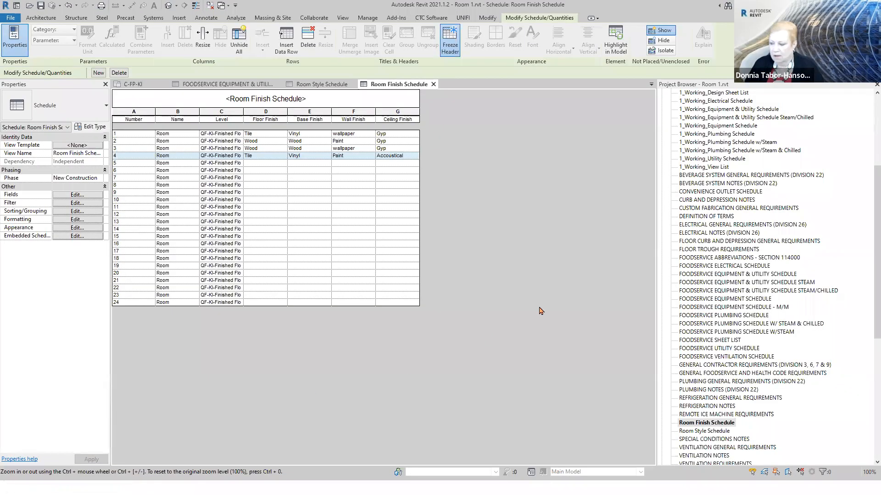
pyautogui.scroll(2, 719, 121)
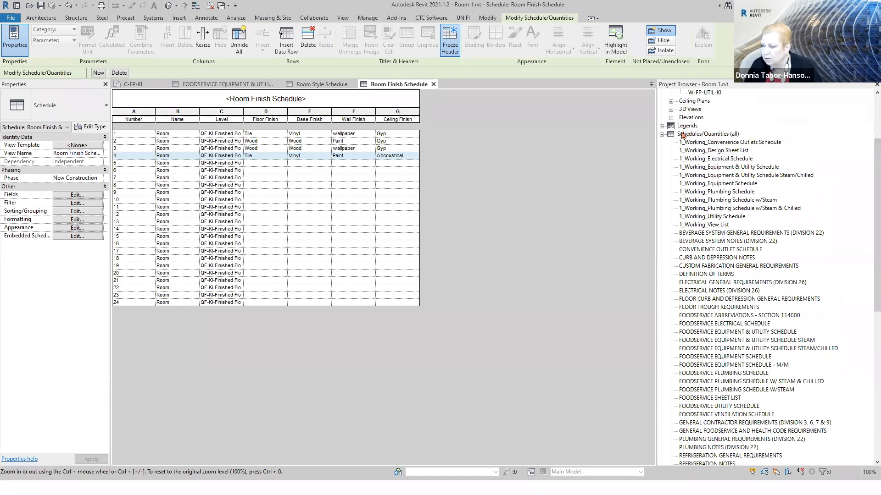
pyautogui.scroll(-2, 743, 261)
pyautogui.scroll(-5, 743, 264)
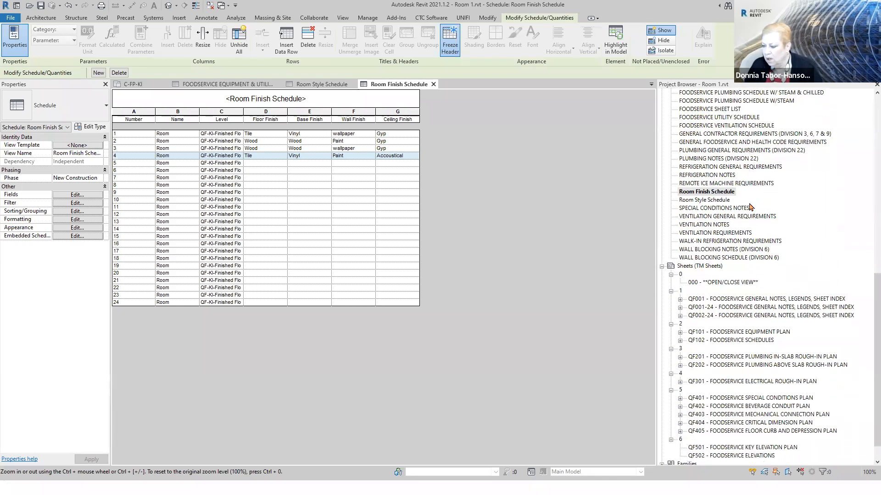
pyautogui.click(764, 302)
pyautogui.doubleClick(765, 299)
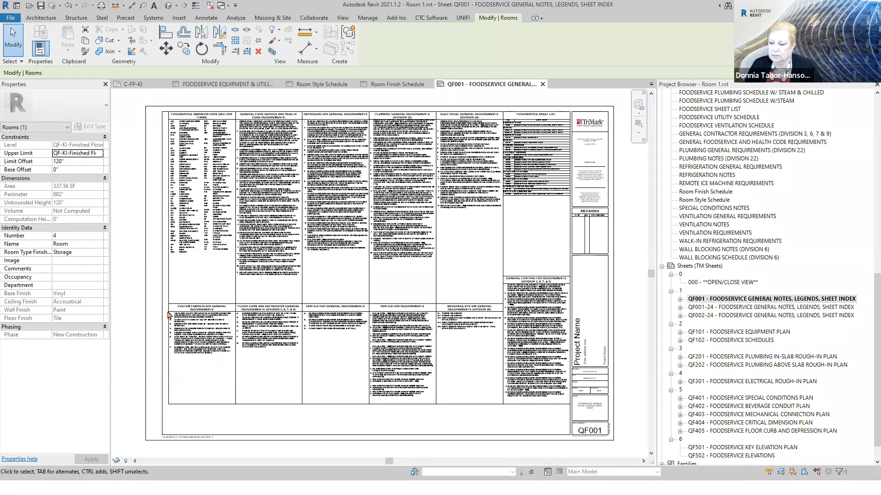
# - Select everything on sheet QF001, examine the selected categories in the Filter dialog, and cancel and clear the selection
pyautogui.scroll(-2, 184, 315)
pyautogui.moveTo(522, 424); pyautogui.dragTo(143, 157)
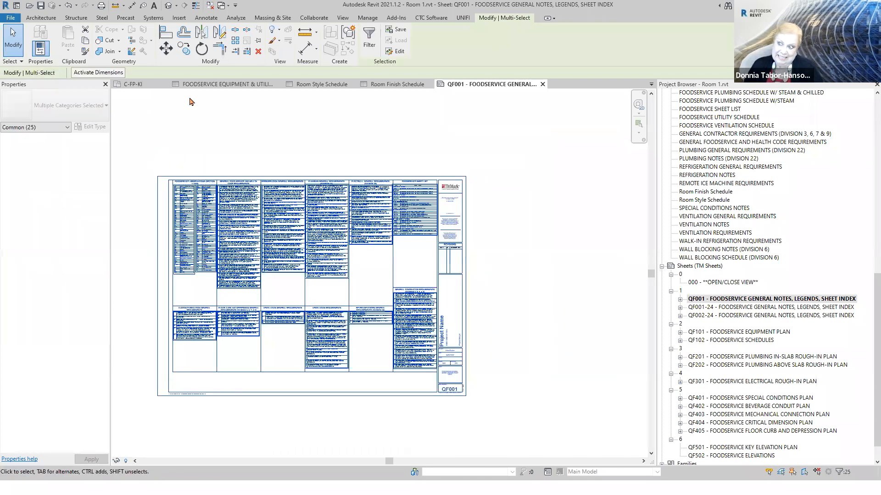
pyautogui.click(370, 45)
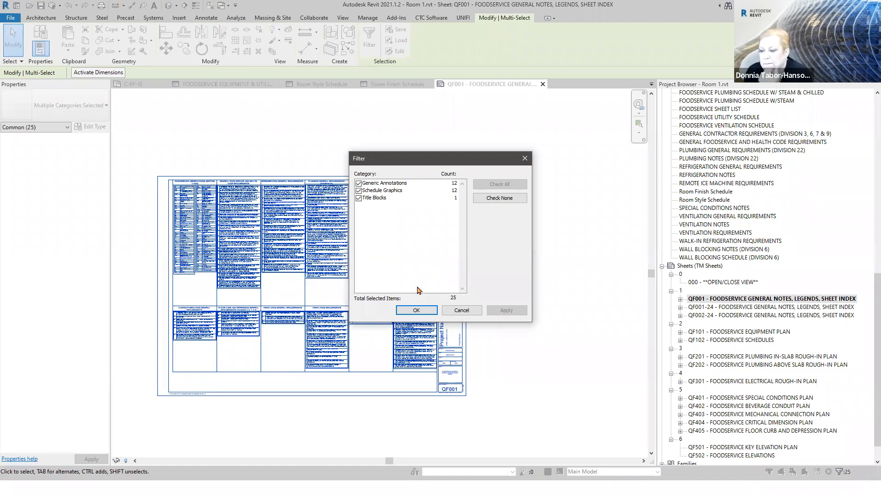
pyautogui.click(461, 315)
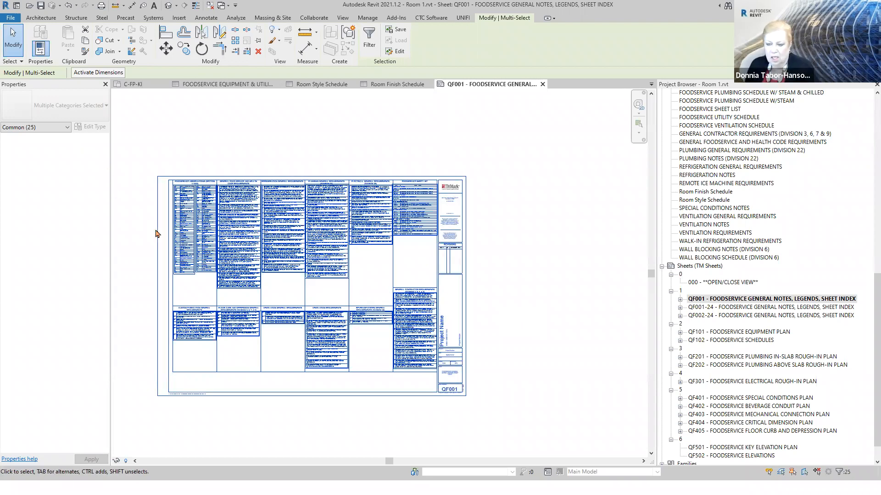
pyautogui.scroll(1, 143, 229)
pyautogui.click(143, 229)
# - Inspect the General Legend Box annotation around the foodservice abbreviations and its title, height and width properties
pyautogui.scroll(3, 143, 229)
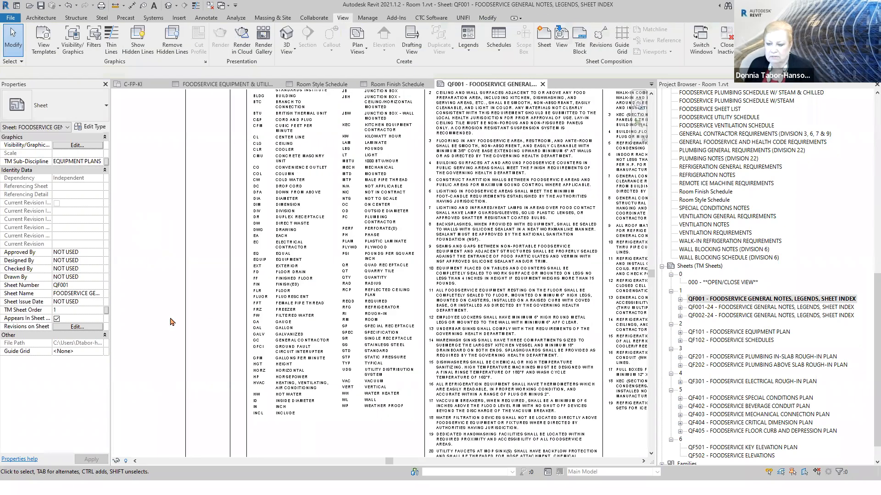
pyautogui.scroll(-2, 178, 334)
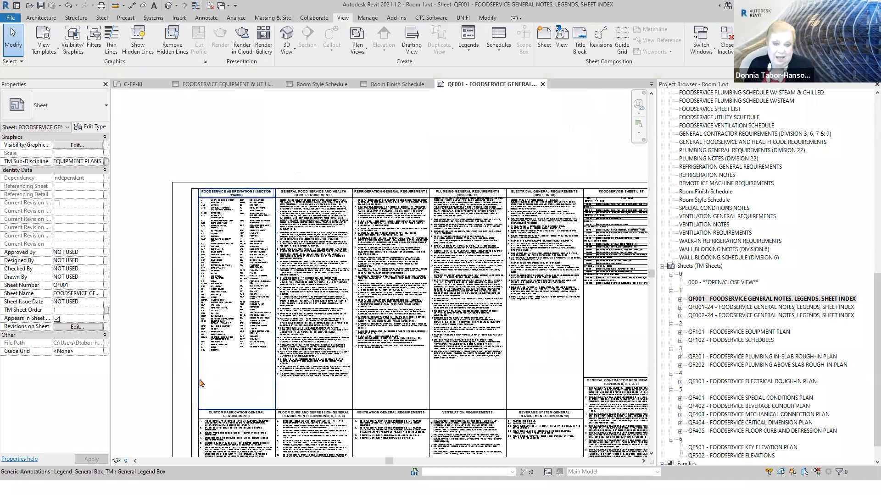
pyautogui.click(200, 383)
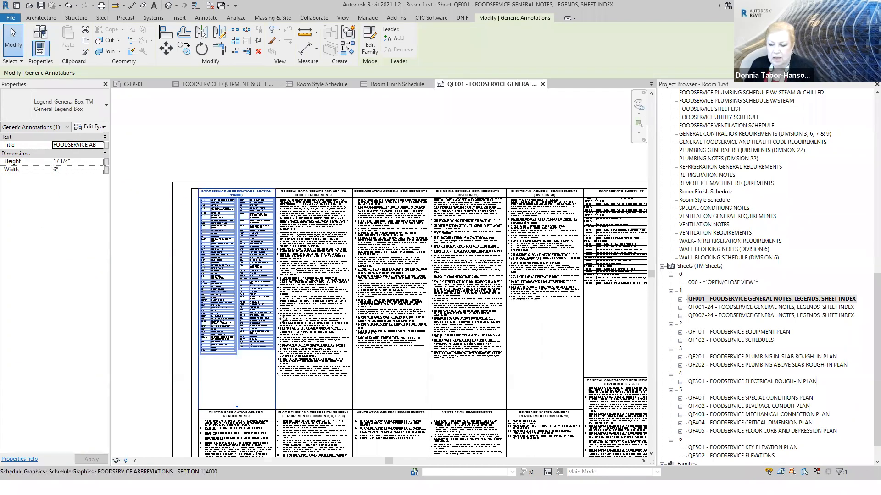
pyautogui.click(279, 117)
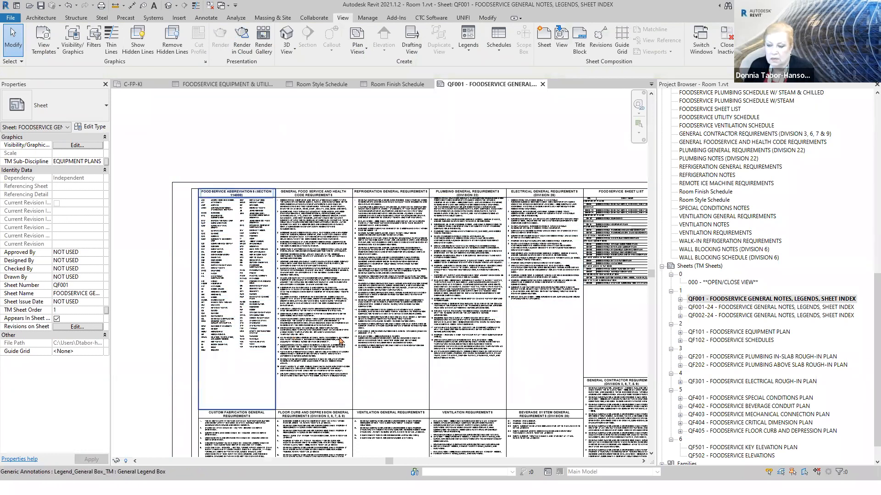
# - Open the General Foodservice and Health Code Requirements schedule from the sheet, review its formatting and appearance settings, and close it
pyautogui.click(315, 222)
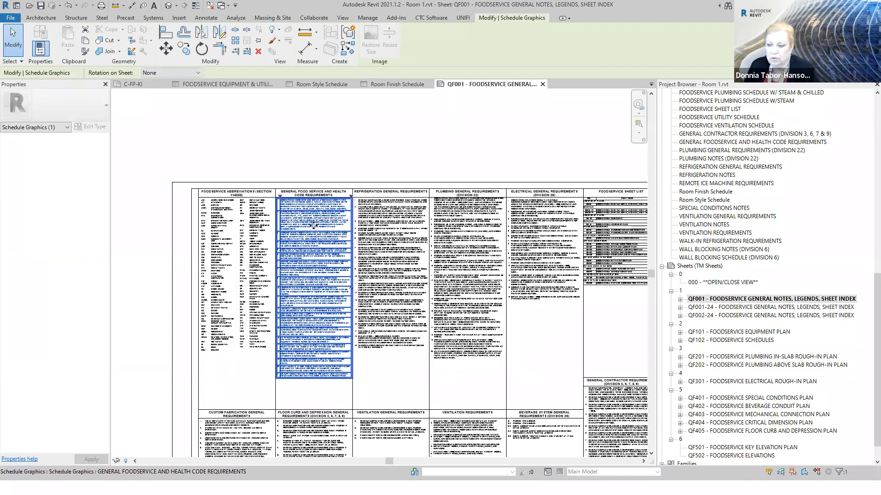
pyautogui.doubleClick(314, 225)
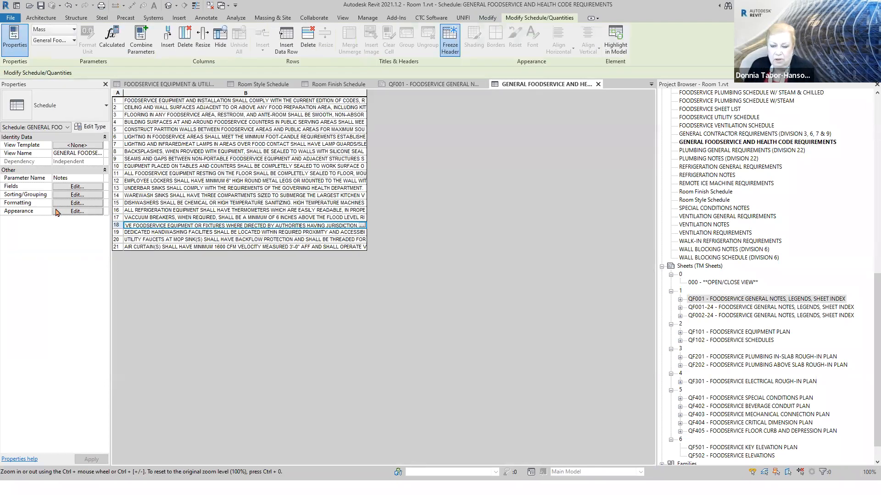
pyautogui.click(58, 203)
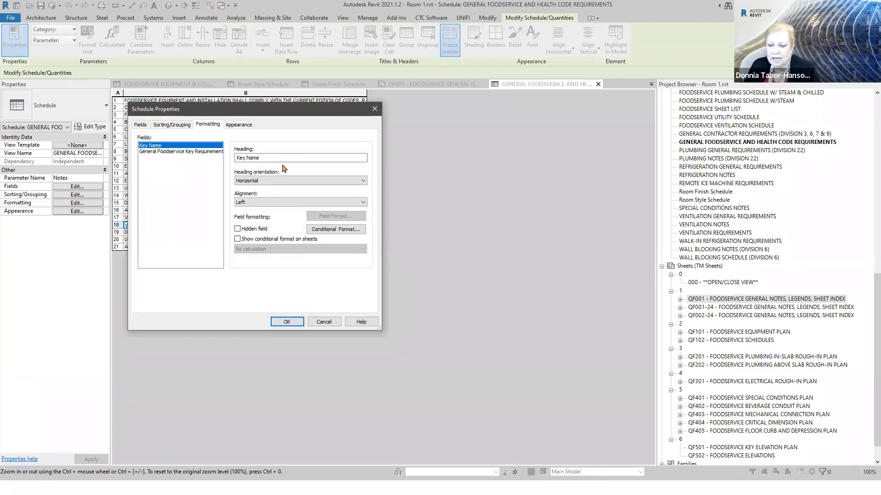
pyautogui.click(160, 152)
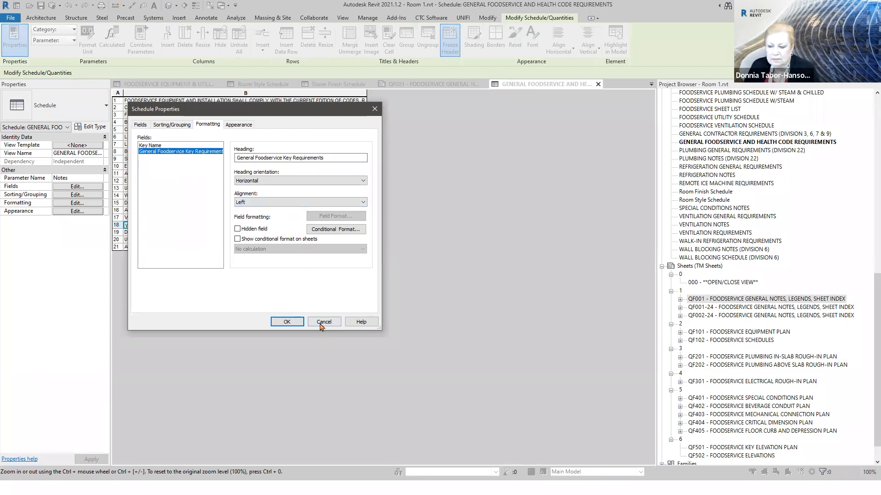
pyautogui.click(246, 126)
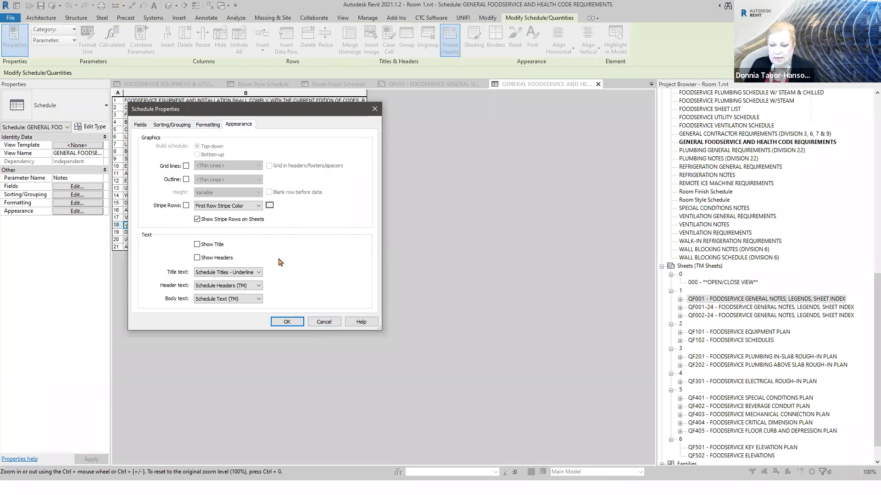
pyautogui.click(288, 322)
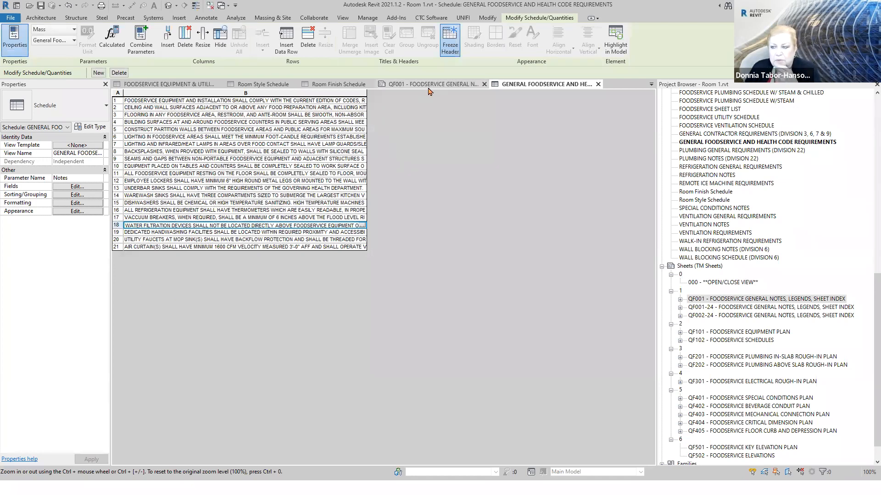
pyautogui.click(597, 85)
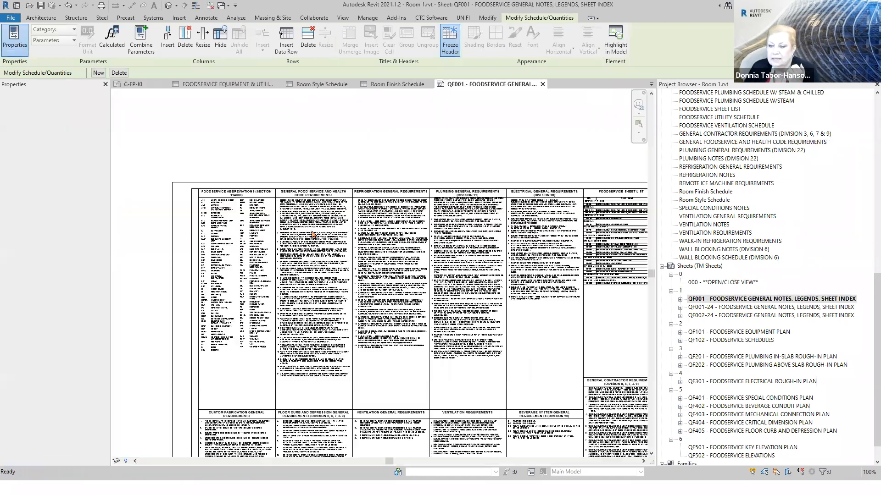
# - Move the Refrigeration General Requirements schedule off the sheet border into blank space and split it into two side-by-side segments
pyautogui.click(391, 275)
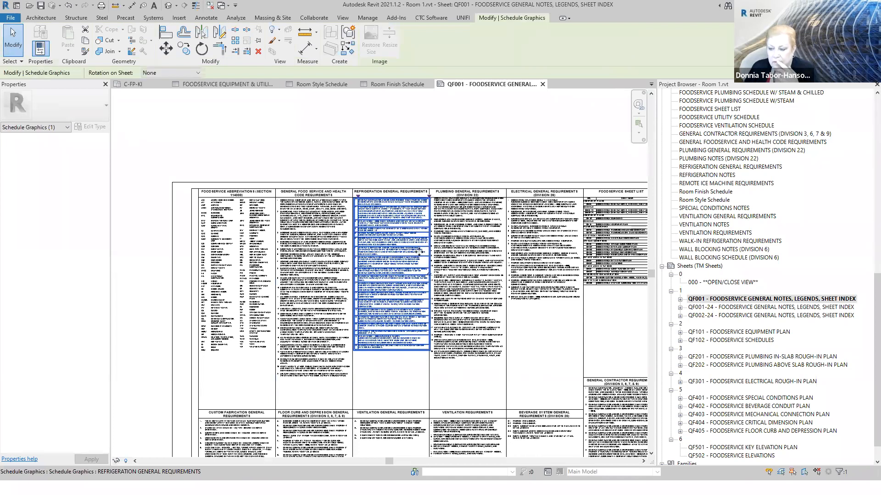
pyautogui.scroll(-3, 396, 268)
pyautogui.moveTo(222, 270); pyautogui.dragTo(176, 274)
pyautogui.click(199, 268)
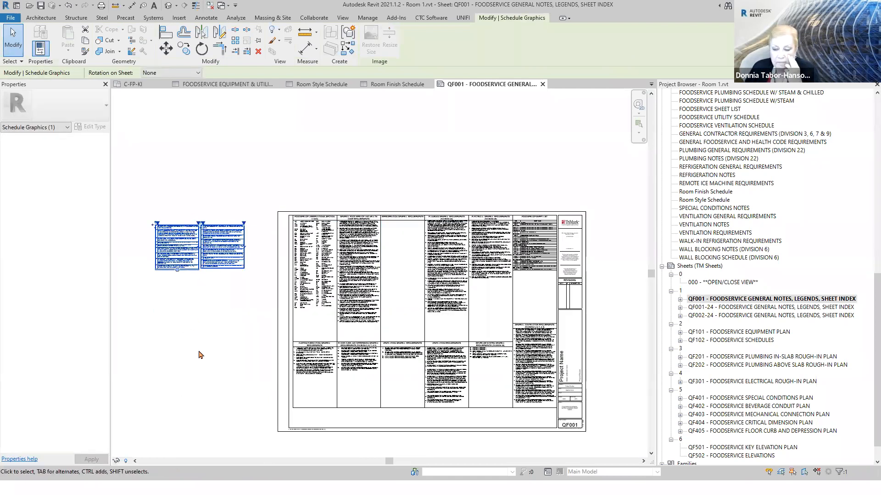
# - Rejoin the two segments of the Refrigeration General Requirements schedule by placing the second segment onto the first
pyautogui.scroll(3, 192, 224)
pyautogui.scroll(1, 193, 223)
pyautogui.moveTo(193, 223); pyautogui.dragTo(523, 144, button='middle')
pyautogui.scroll(6, 370, 213)
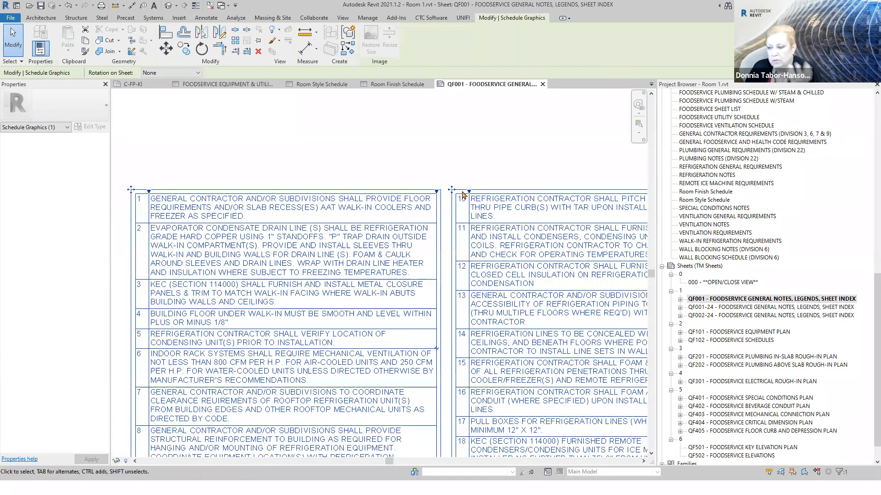
pyautogui.scroll(1, 453, 190)
pyautogui.moveTo(450, 194); pyautogui.dragTo(420, 286)
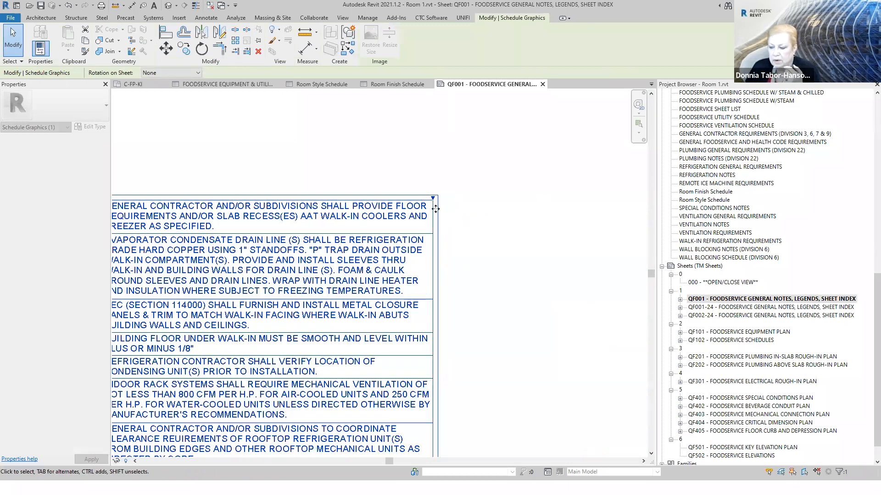
pyautogui.scroll(-5, 434, 206)
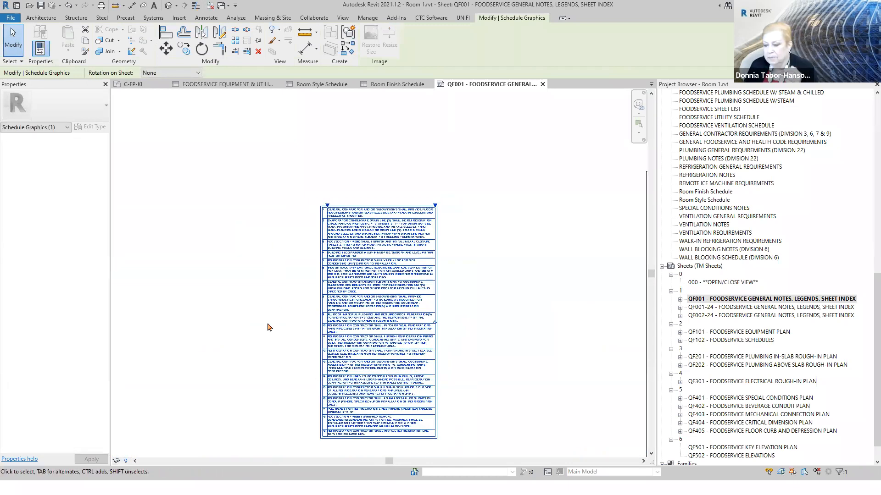
# - Widen the notes column of the Refrigeration General Requirements schedule so its text wraps onto fewer lines
pyautogui.scroll(1, 438, 215)
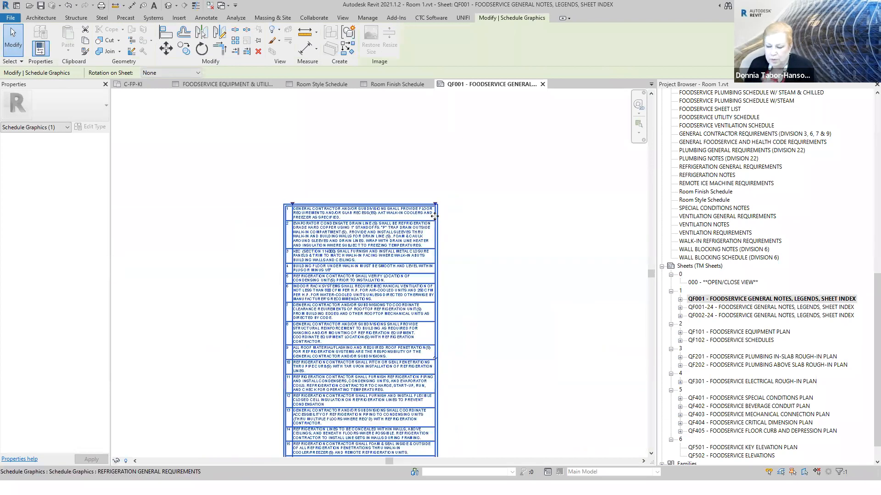
pyautogui.scroll(-1, 296, 160)
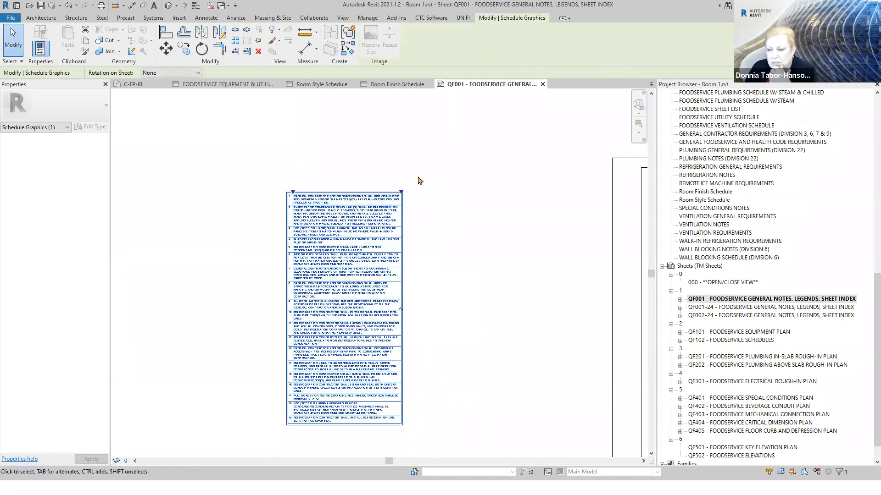
pyautogui.moveTo(401, 191); pyautogui.dragTo(489, 215)
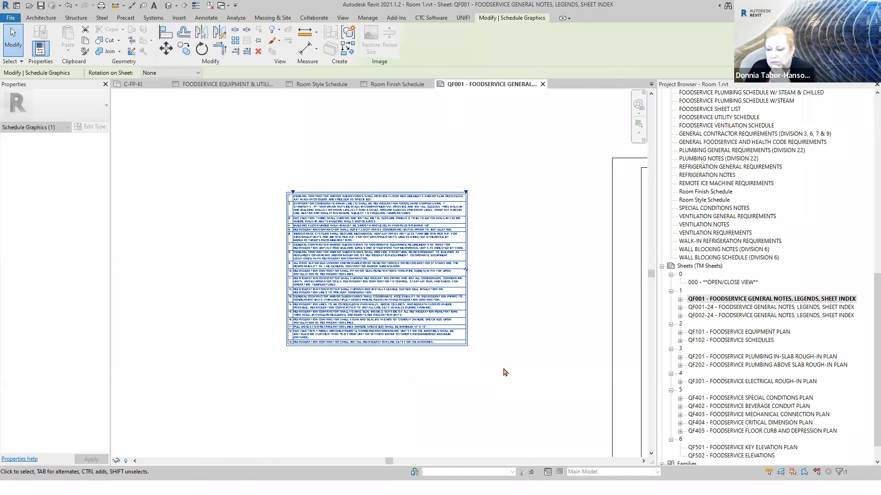
pyautogui.click(318, 409)
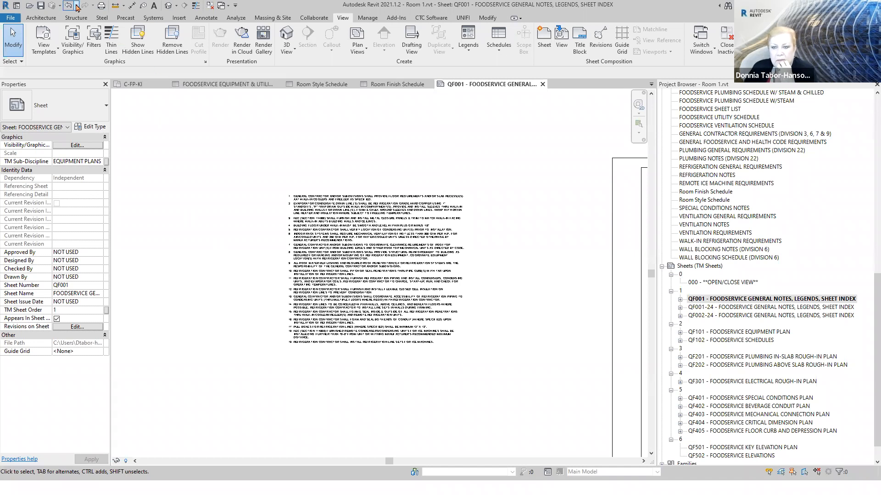
# - Undo the column widening, rejoining, split and move of the Refrigeration General Requirements schedule
pyautogui.click(77, 6)
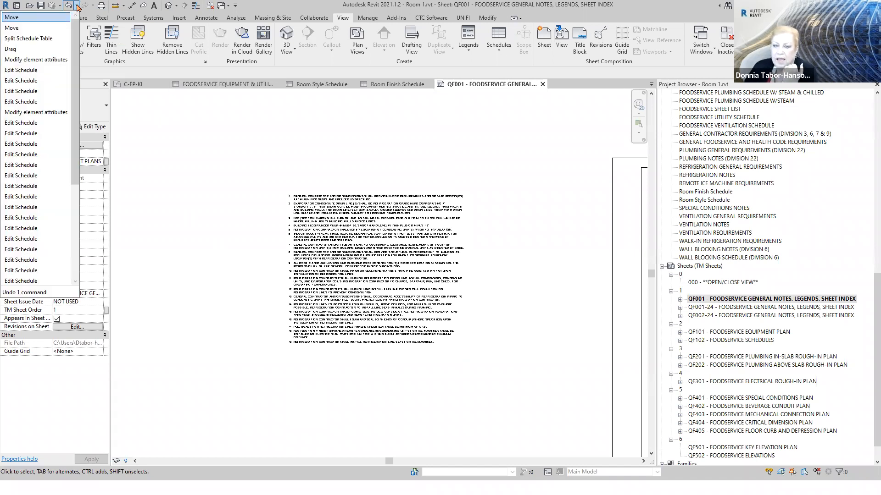
pyautogui.click(138, 109)
pyautogui.click(69, 6)
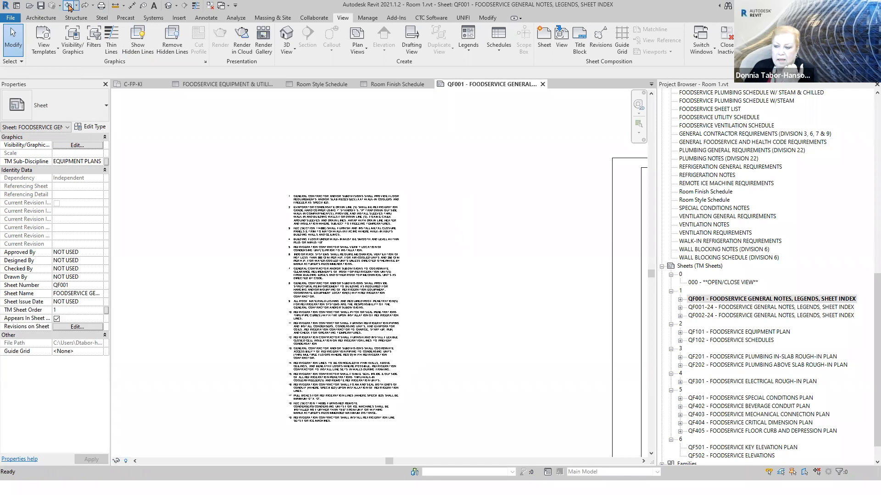
pyautogui.click(69, 6)
pyautogui.click(69, 6)
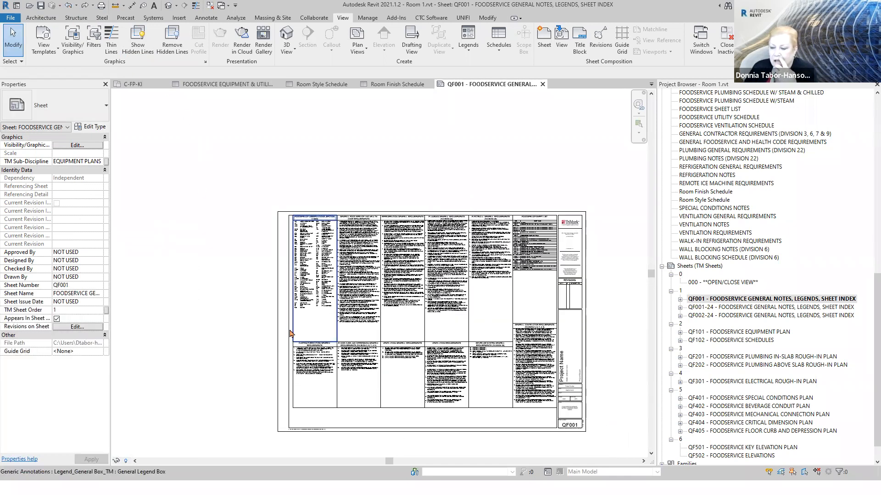
# - Open the Foodservice Abbreviations - Section 114000 schedule from the sheet, widen its description column slightly, and close the schedule
pyautogui.click(292, 249)
pyautogui.scroll(4, 293, 250)
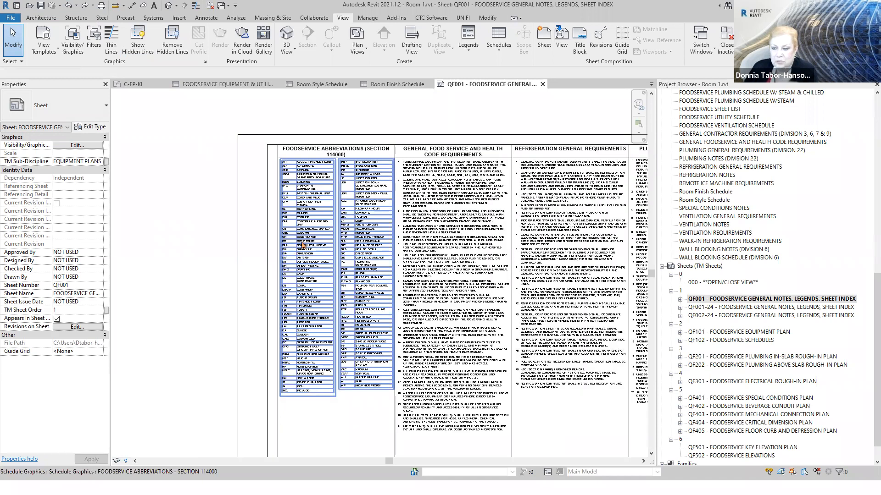
pyautogui.click(303, 246)
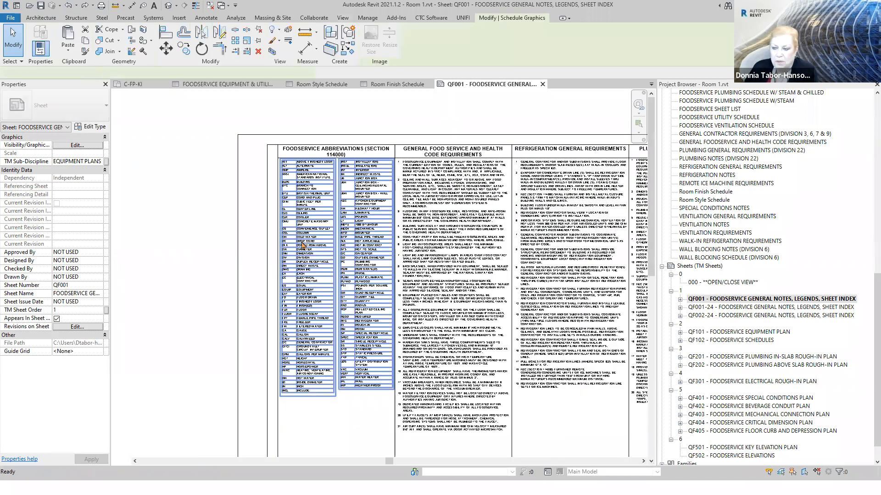
pyautogui.doubleClick(303, 245)
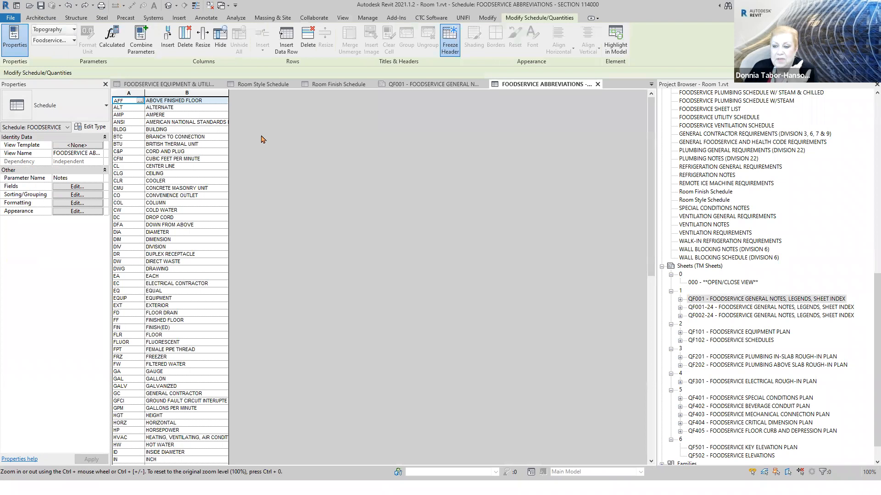
pyautogui.moveTo(228, 90); pyautogui.dragTo(245, 91)
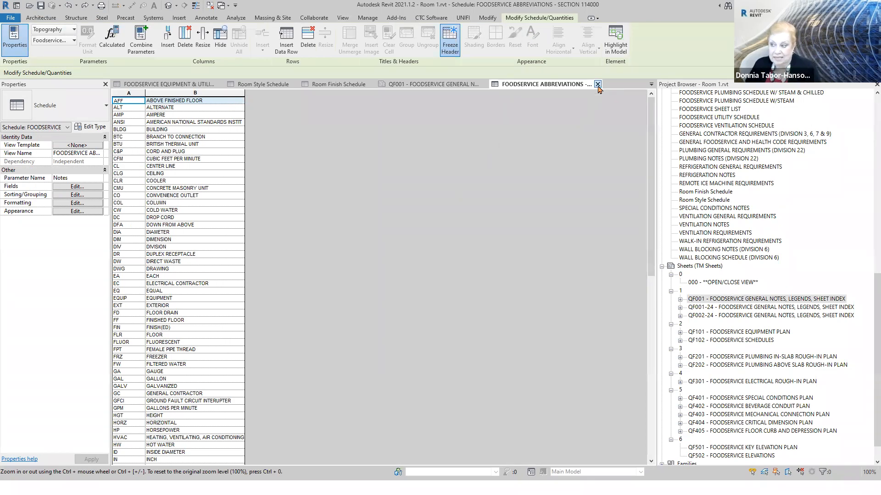
pyautogui.click(597, 84)
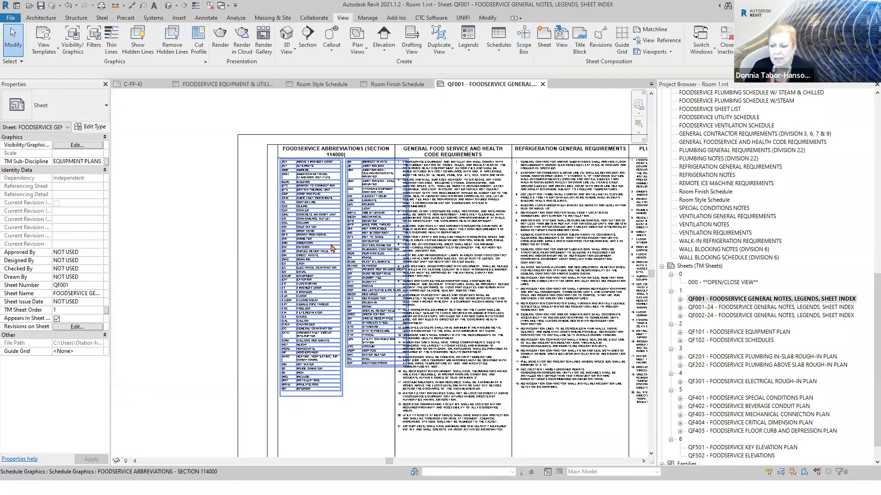
# - Narrow the description column of the Foodservice Abbreviations schedule on the sheet so both segments fit inside their legend box
pyautogui.click(331, 246)
pyautogui.scroll(4, 375, 173)
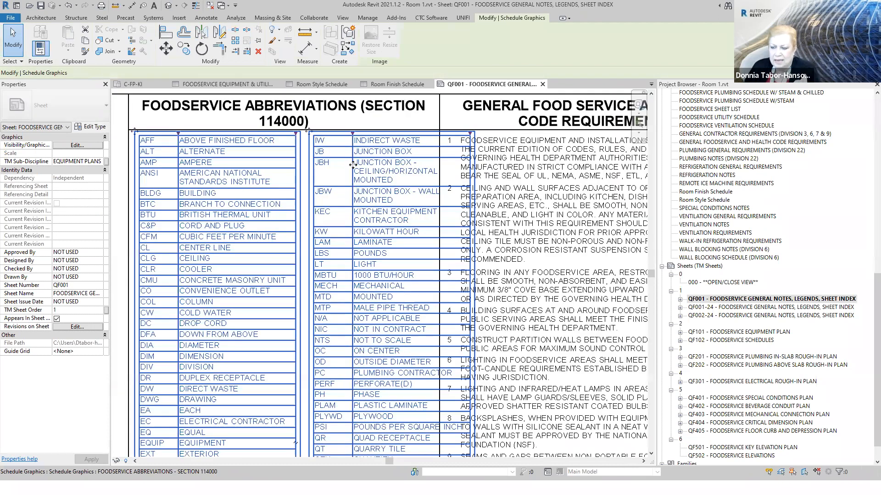
pyautogui.scroll(-2, 343, 173)
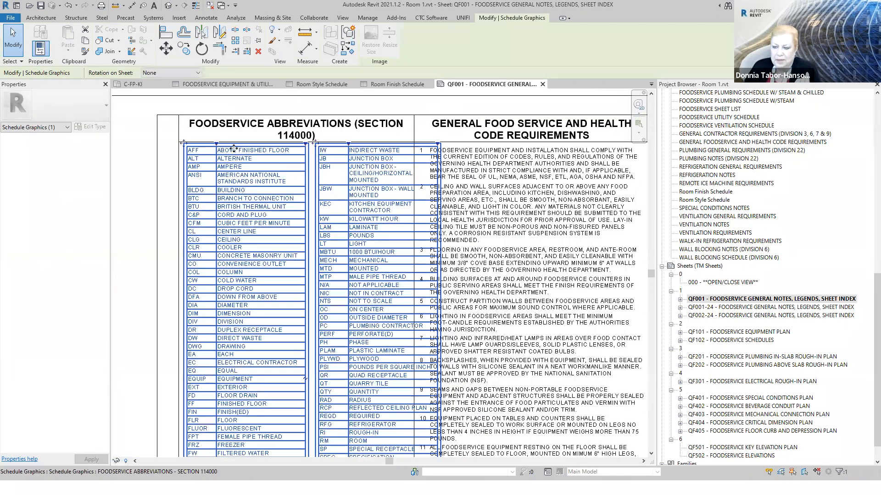
pyautogui.moveTo(305, 144); pyautogui.dragTo(293, 147)
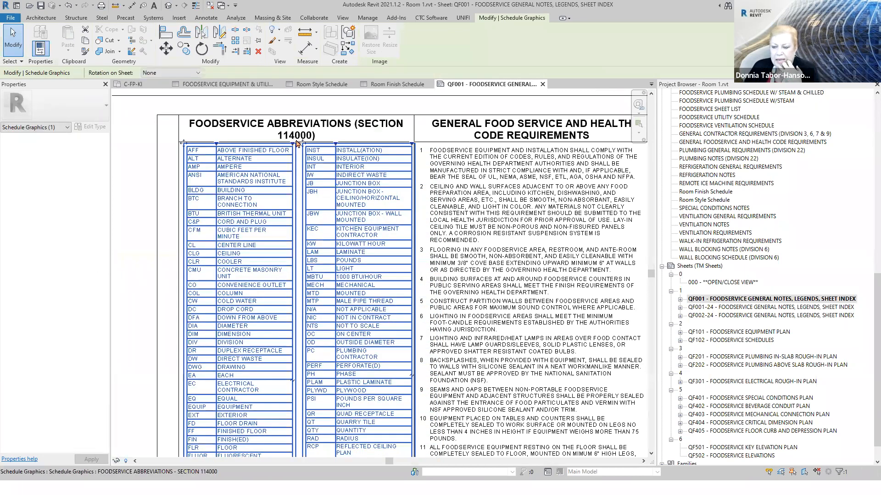
pyautogui.scroll(-3, 282, 190)
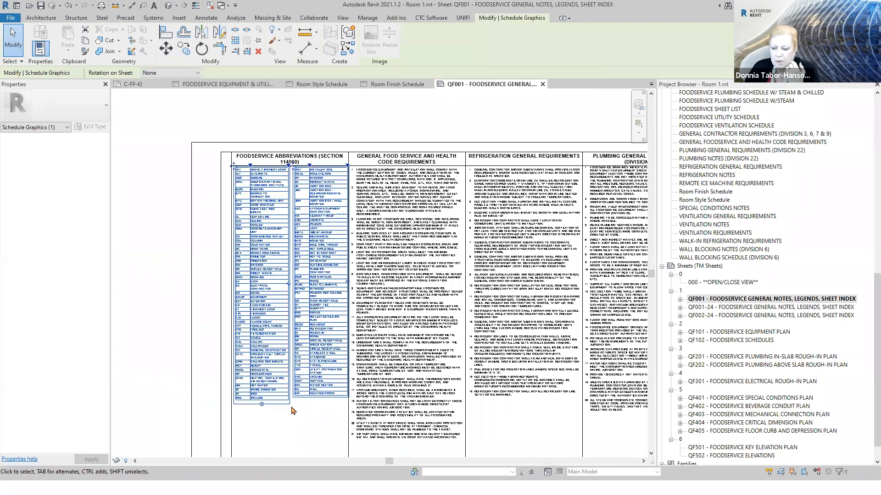
# - Adjust the first segment of the Foodservice Abbreviations schedule on the sheet so it ends just below the INCL row
pyautogui.scroll(4, 259, 417)
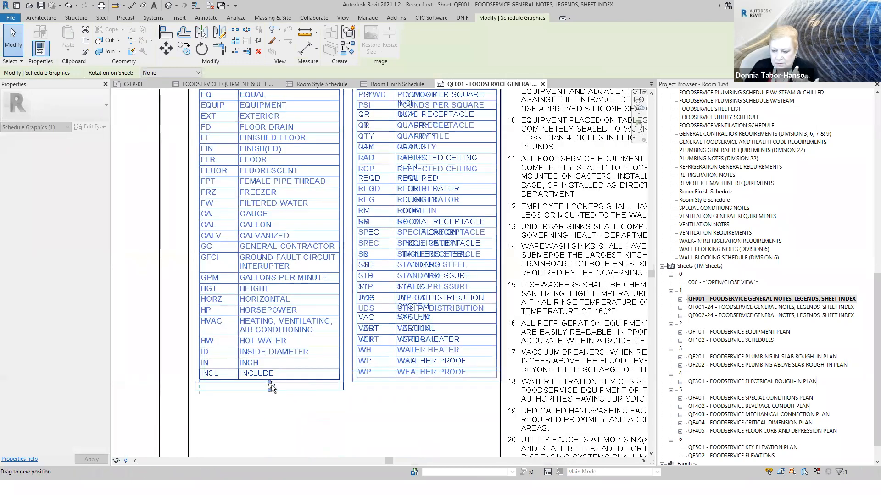
pyautogui.moveTo(276, 434); pyautogui.dragTo(269, 384)
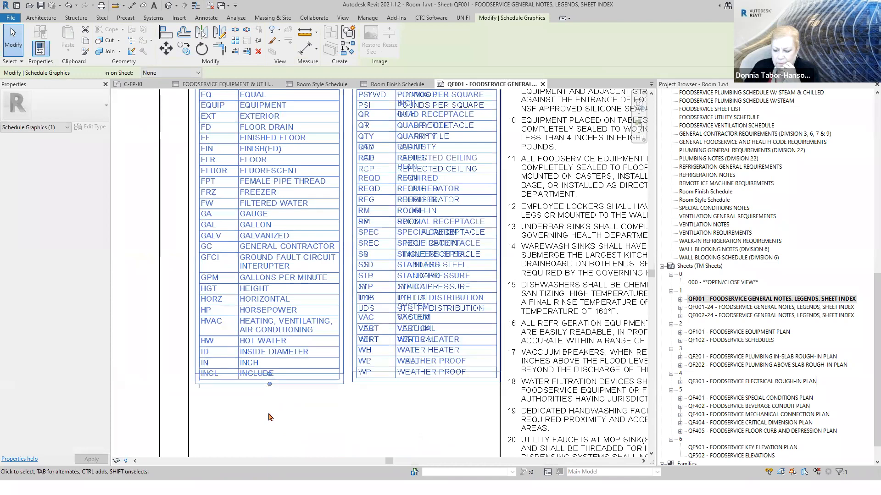
pyautogui.click(273, 418)
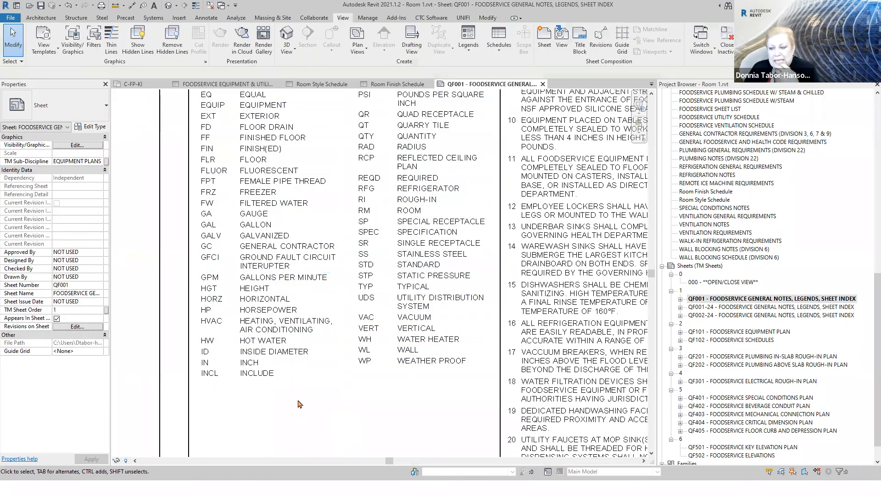
pyautogui.scroll(-5, 301, 413)
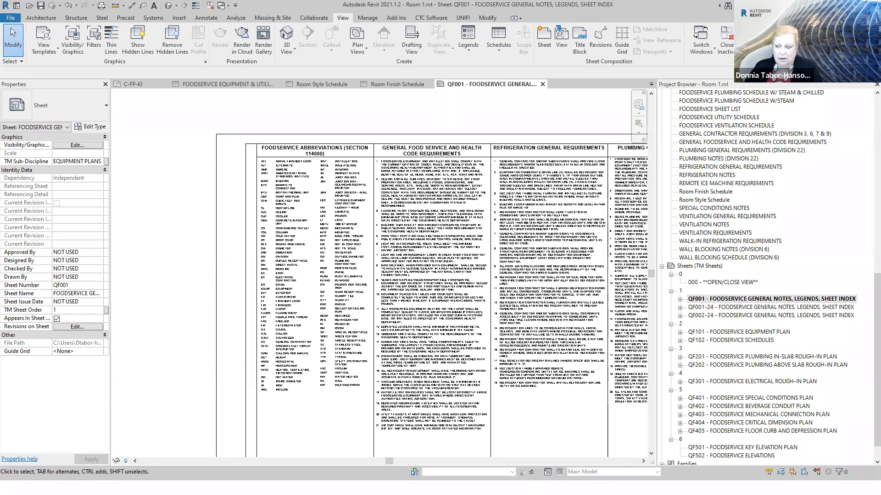
pyautogui.scroll(-2, 179, 245)
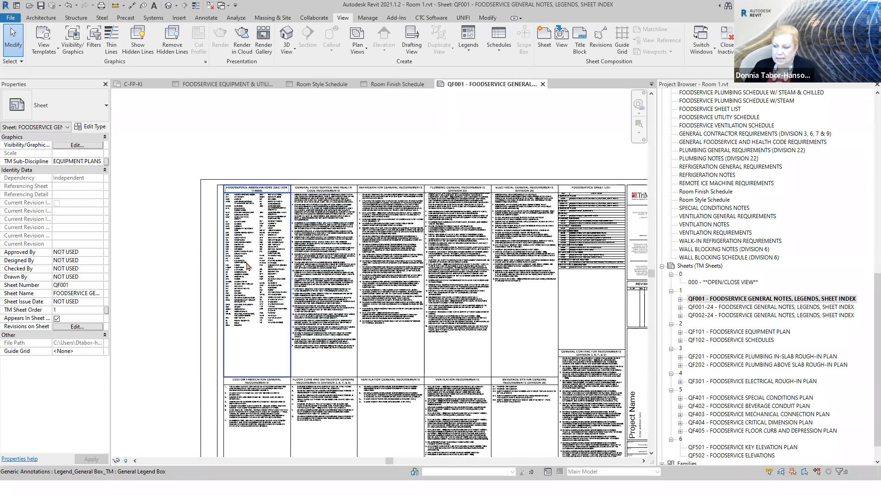
# - Open the 1_Working_Equipment & Utility Schedule Steam/Chilled schedule from the project's schedule list, view it, and close it
pyautogui.scroll(3, 798, 220)
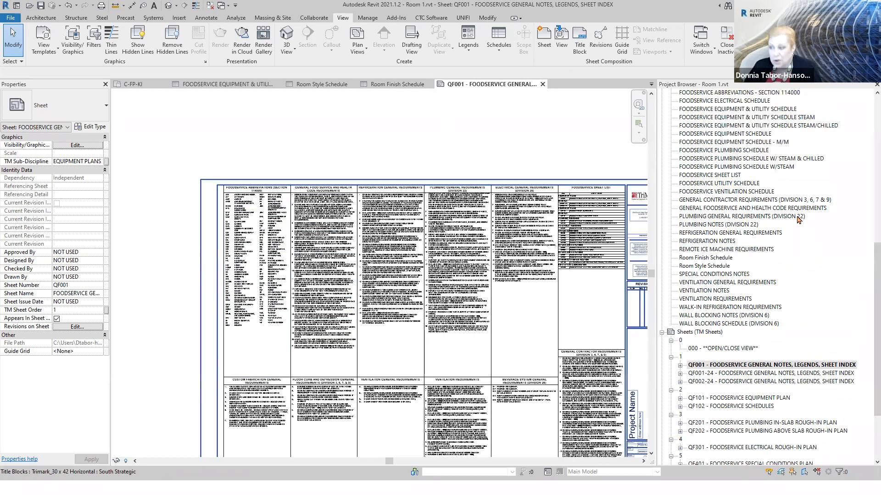
pyautogui.scroll(12, 798, 220)
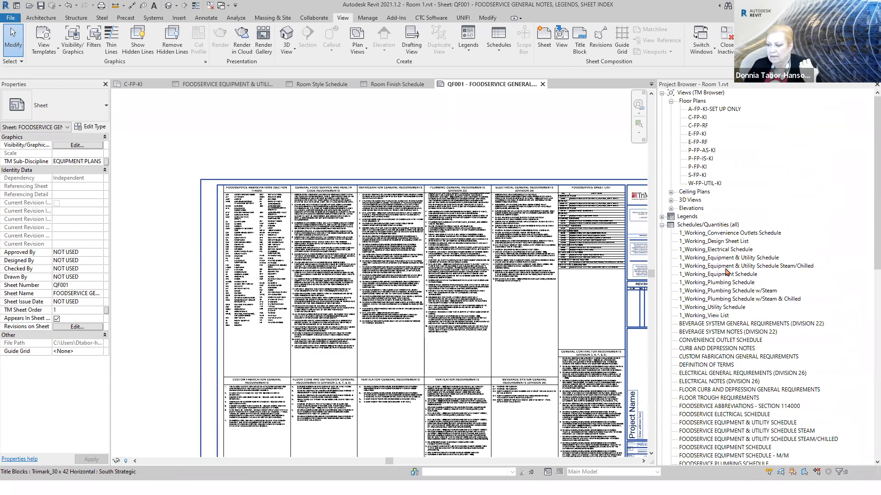
pyautogui.doubleClick(726, 266)
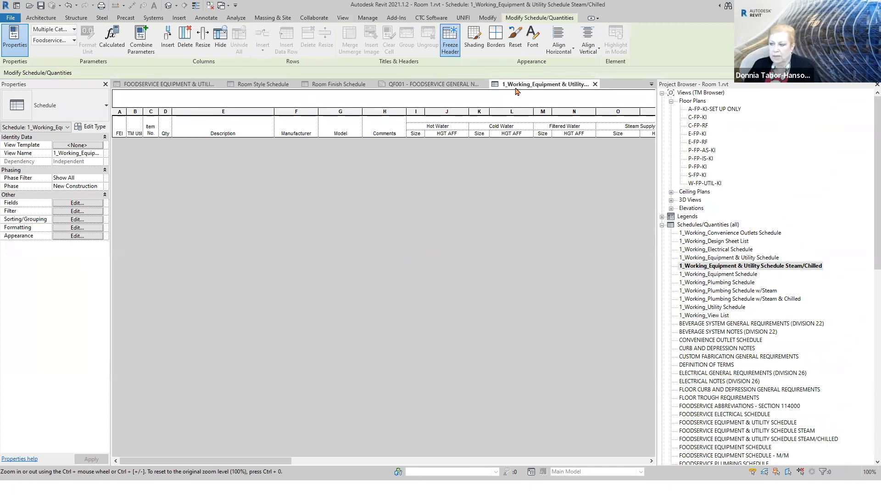
pyautogui.click(594, 85)
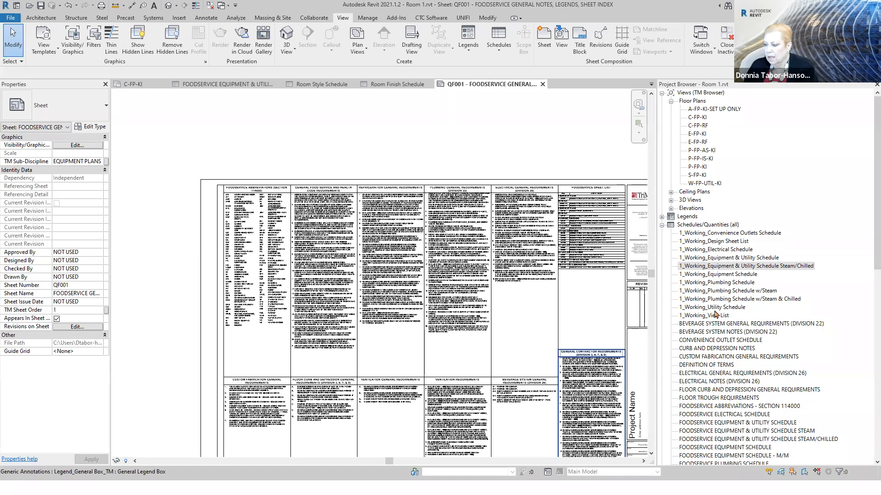
# - Open the 1_Working_View List schedule, review its columns through Sheet Number and Sheet Name, and close it
pyautogui.click(714, 316)
pyautogui.doubleClick(714, 316)
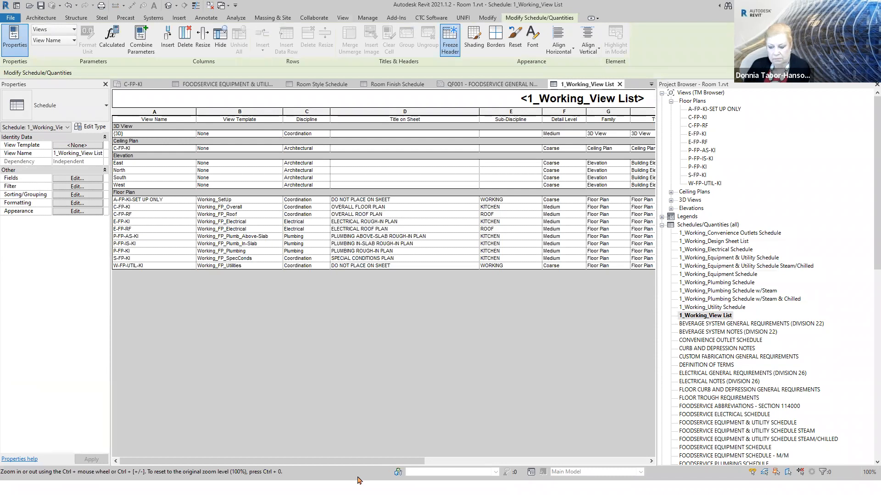
pyautogui.moveTo(359, 461); pyautogui.dragTo(571, 445)
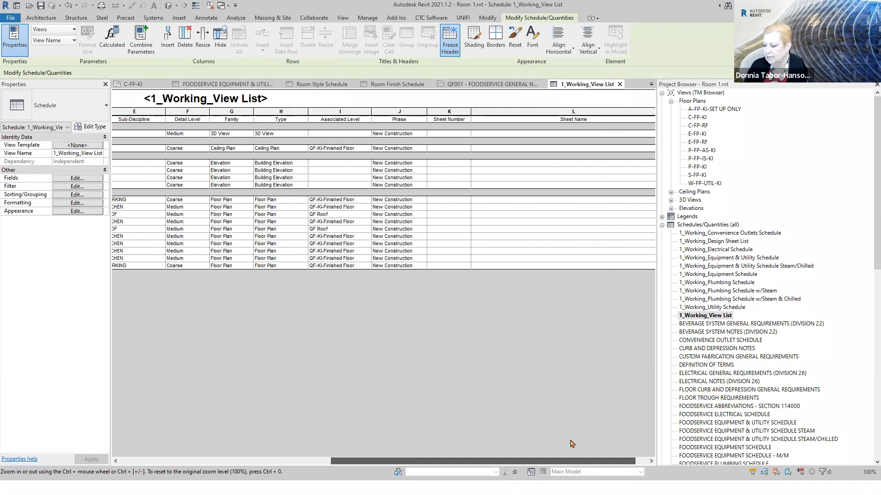
pyautogui.moveTo(572, 444); pyautogui.dragTo(573, 443)
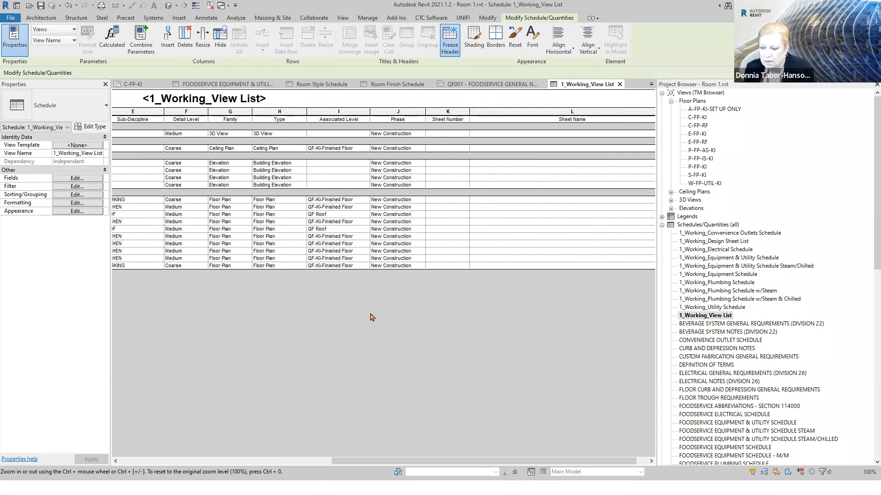
pyautogui.click(619, 84)
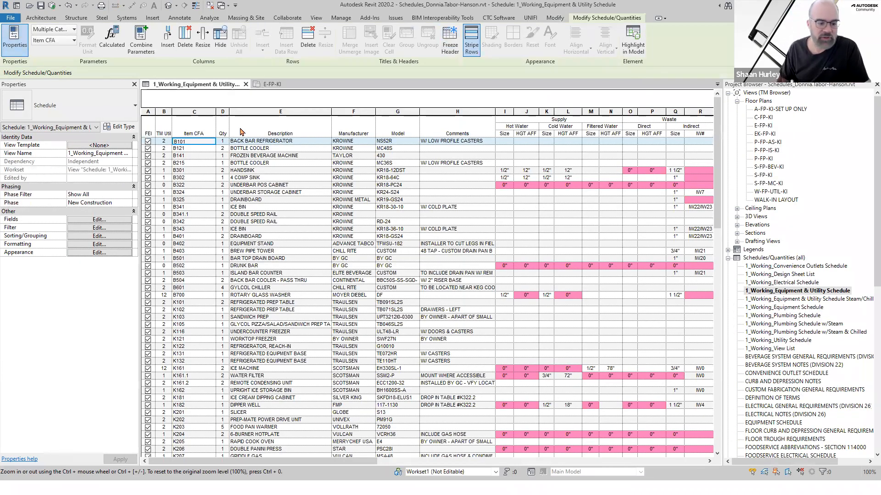
# - In the Revit 2020.2 schedules project, open 1_Working_View List and review the E-FP-KI floor plan's view properties
pyautogui.click(779, 350)
pyautogui.doubleClick(780, 350)
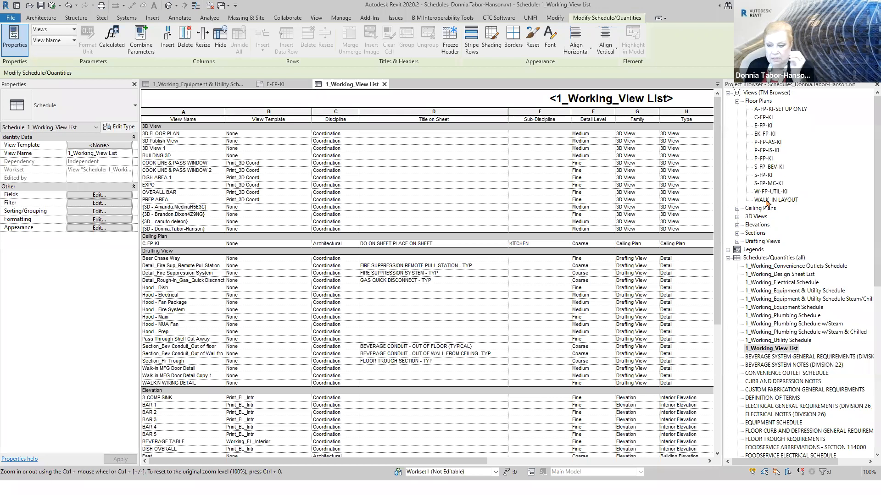
pyautogui.click(763, 127)
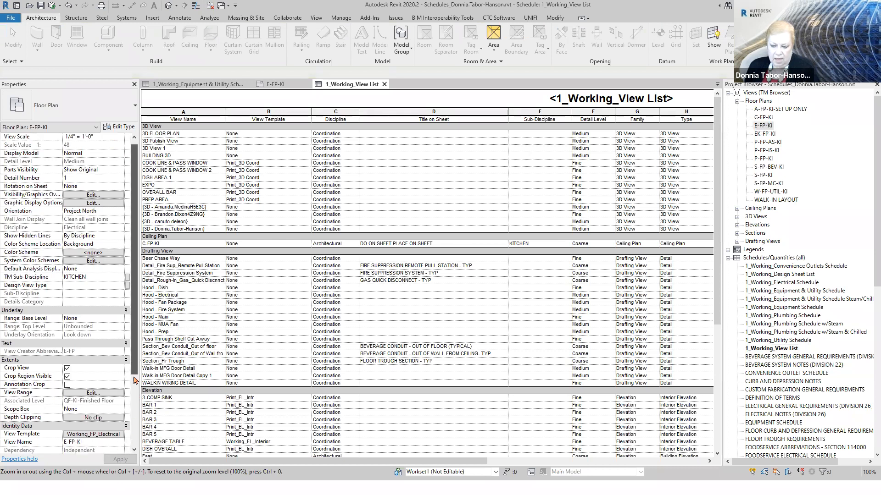
pyautogui.scroll(-5, 136, 359)
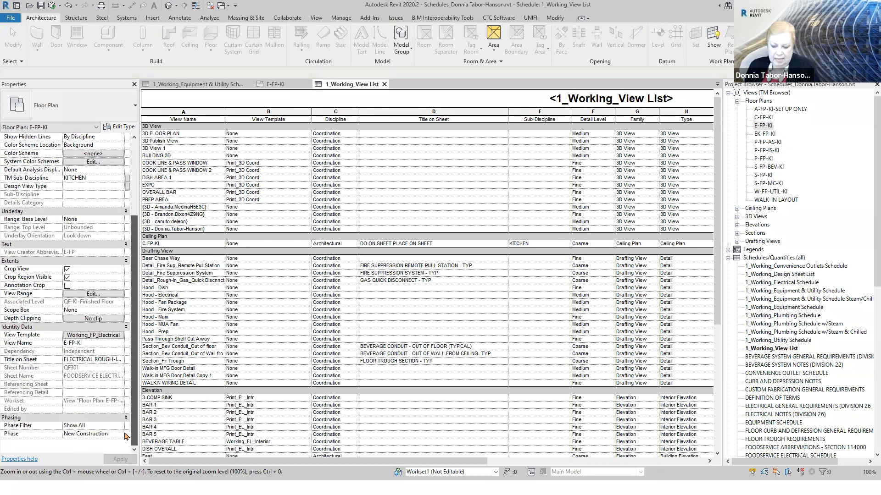
# - Review the drafting view, elevation and floor plan groups of the view list and its View Template column
pyautogui.click(436, 91)
pyautogui.scroll(-5, 285, 316)
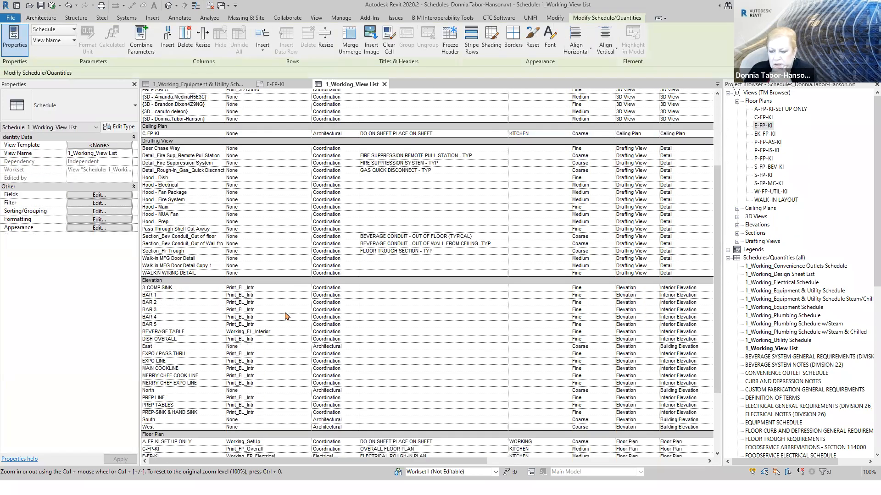
pyautogui.scroll(5, 276, 284)
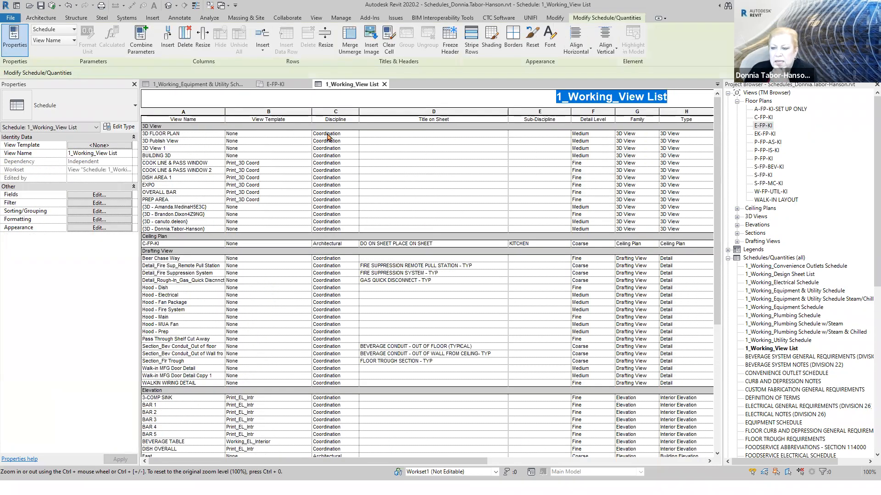
pyautogui.click(298, 120)
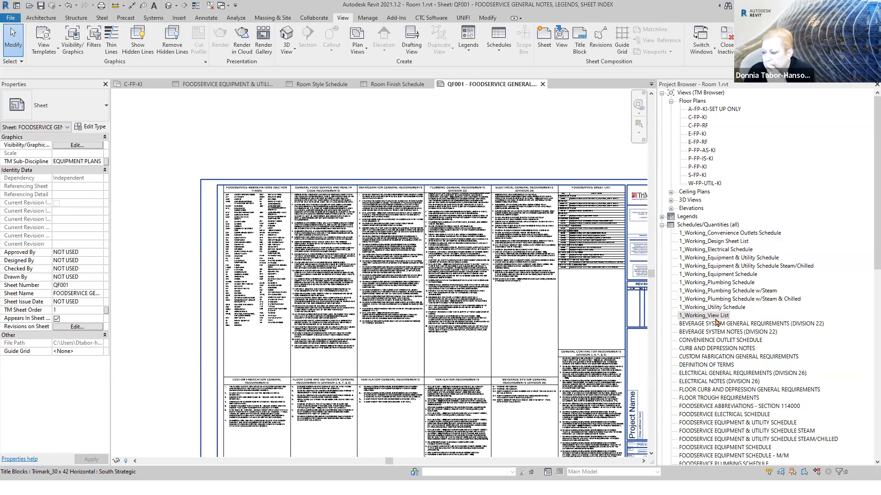
# - In the Room 1 project, open 1_Working_View List and examine its Discipline and View Name columns
pyautogui.click(713, 318)
pyautogui.click(714, 318)
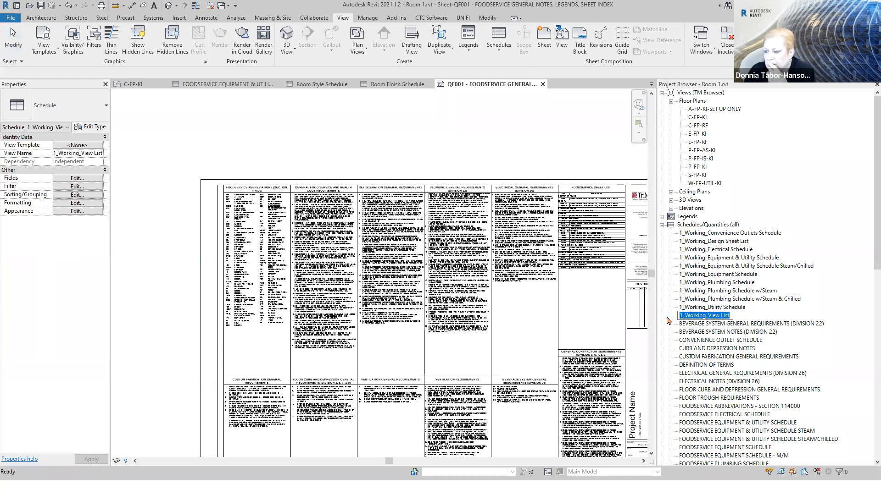
pyautogui.click(789, 317)
pyautogui.doubleClick(723, 320)
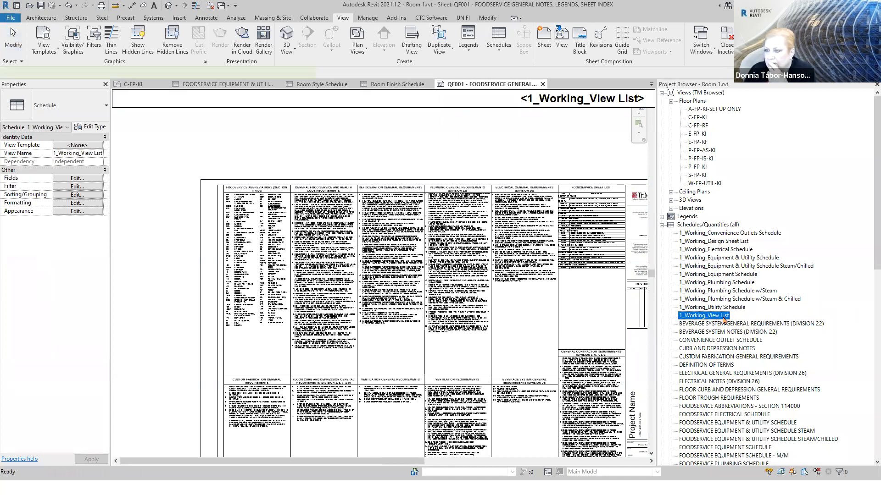
pyautogui.click(311, 120)
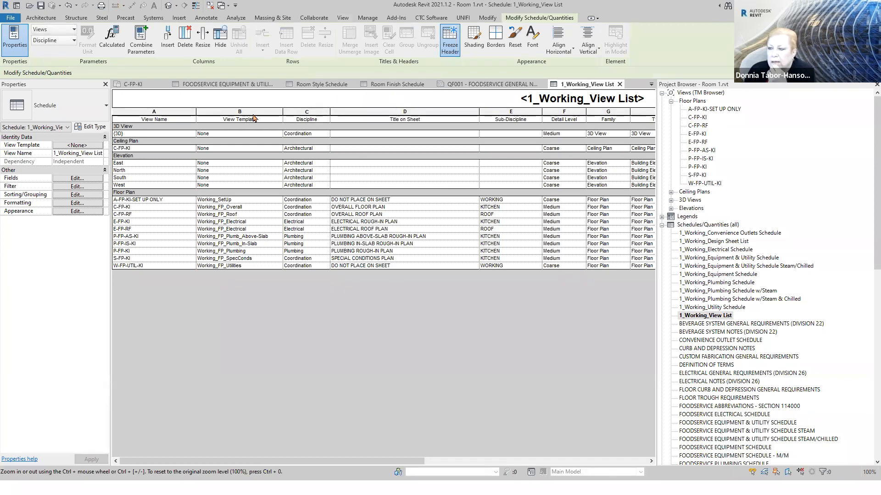
pyautogui.click(155, 120)
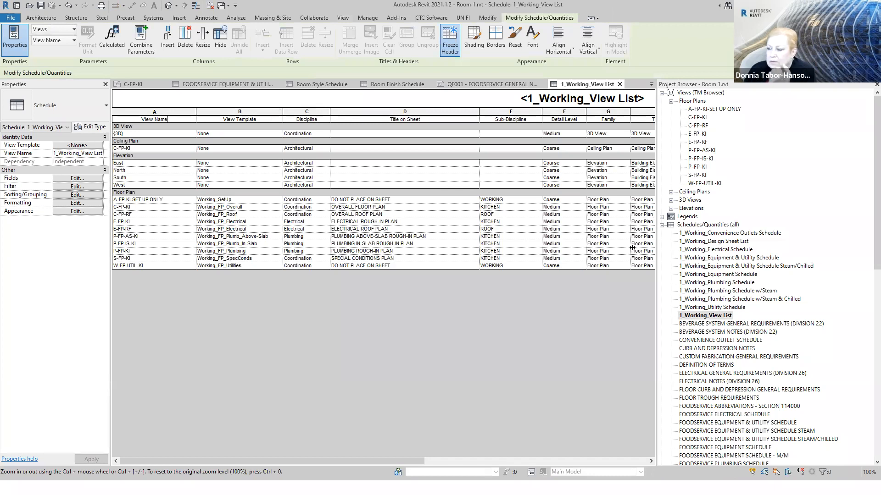
# - View the 1_Working_Plumbing Schedule w/Steam schedule, return to sheet QF001, and bring up the Room Finish Schedule
pyautogui.click(704, 292)
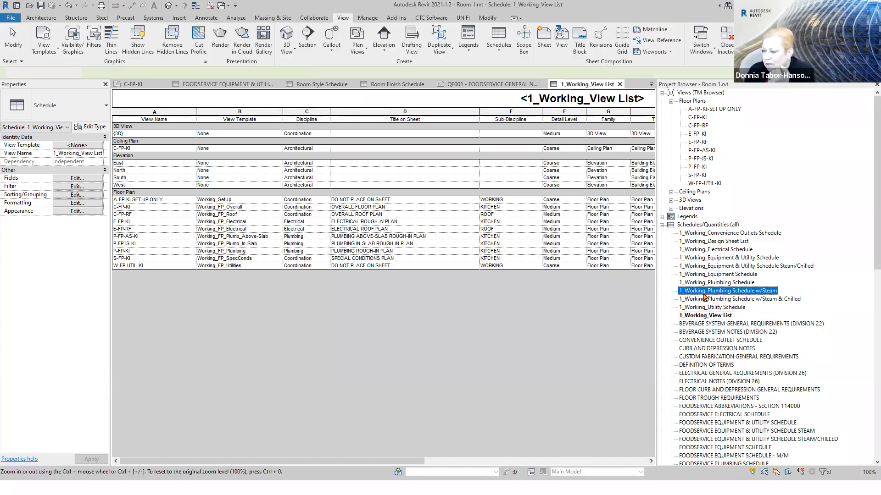
pyautogui.click(201, 125)
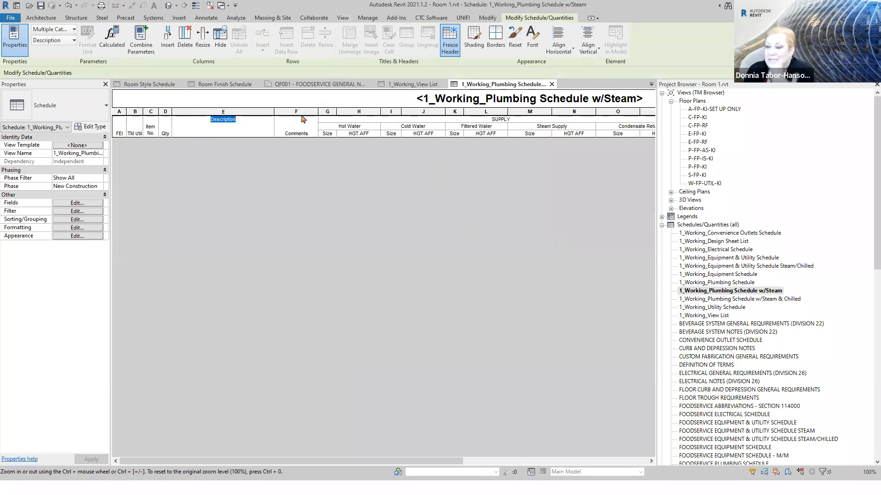
pyautogui.click(306, 85)
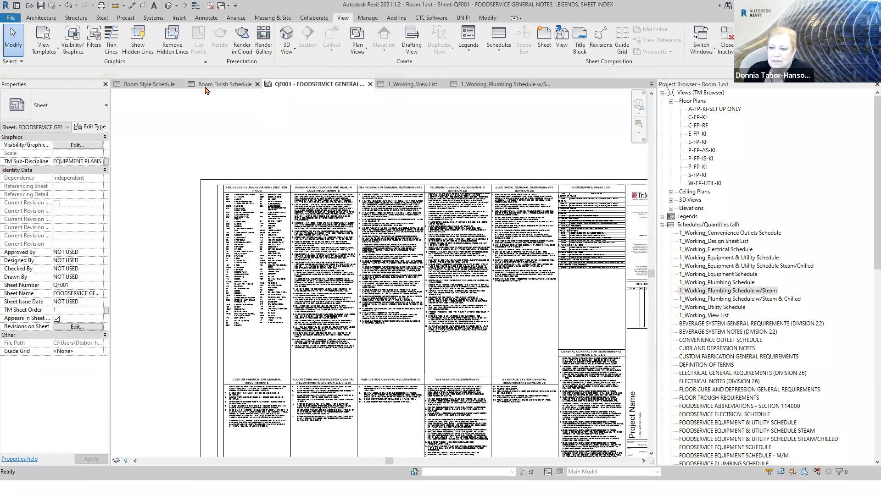
pyautogui.click(206, 86)
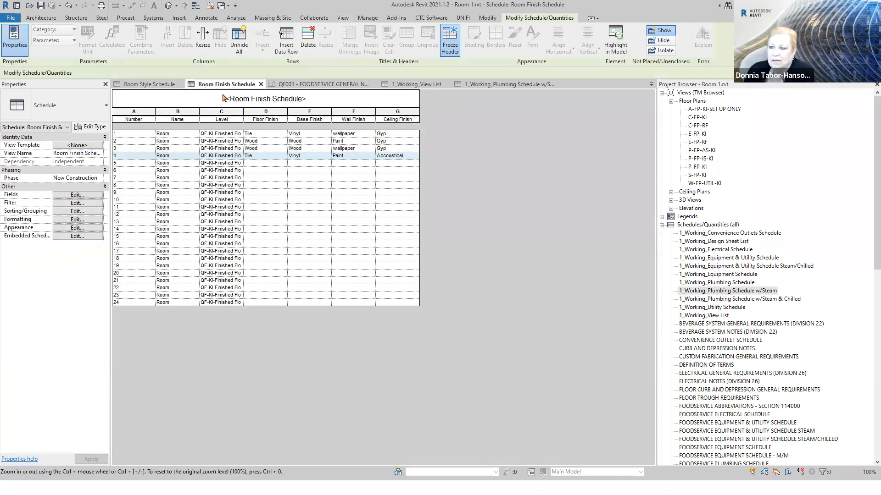
pyautogui.click(146, 119)
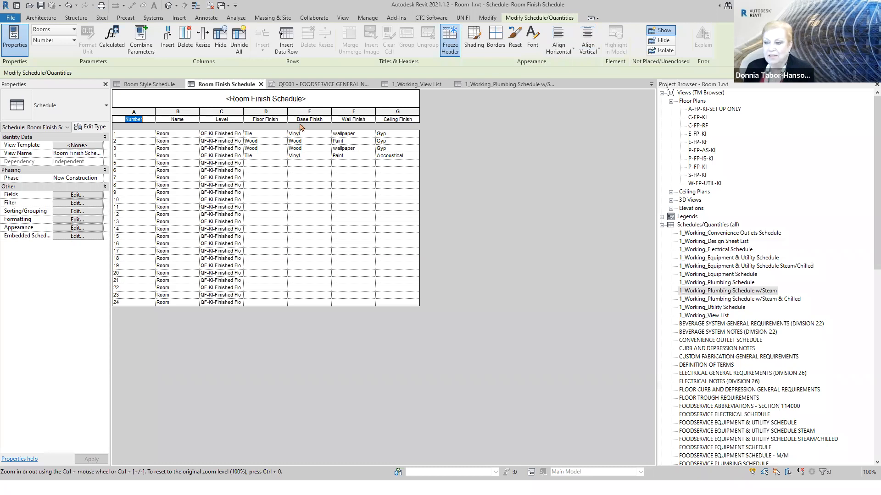
# - Open the 1_Working_Electrical Schedule and toggle its Freeze Header setting from the Volts column header
pyautogui.doubleClick(729, 251)
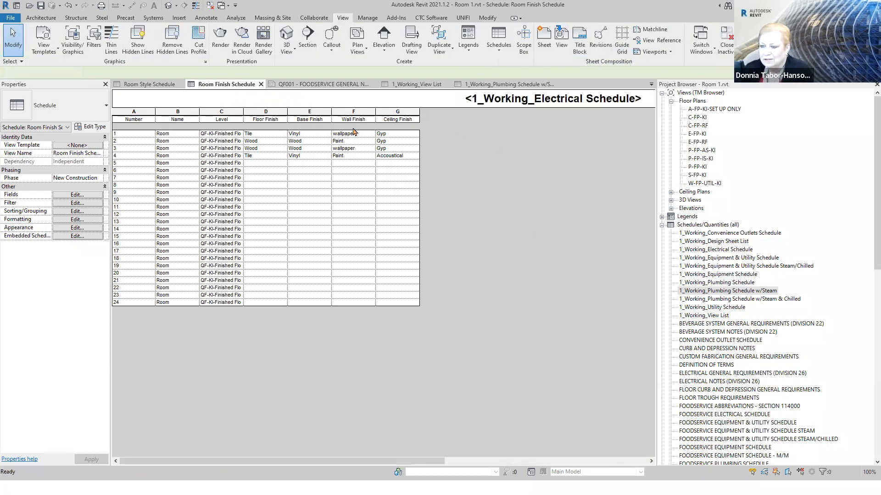
pyautogui.click(299, 126)
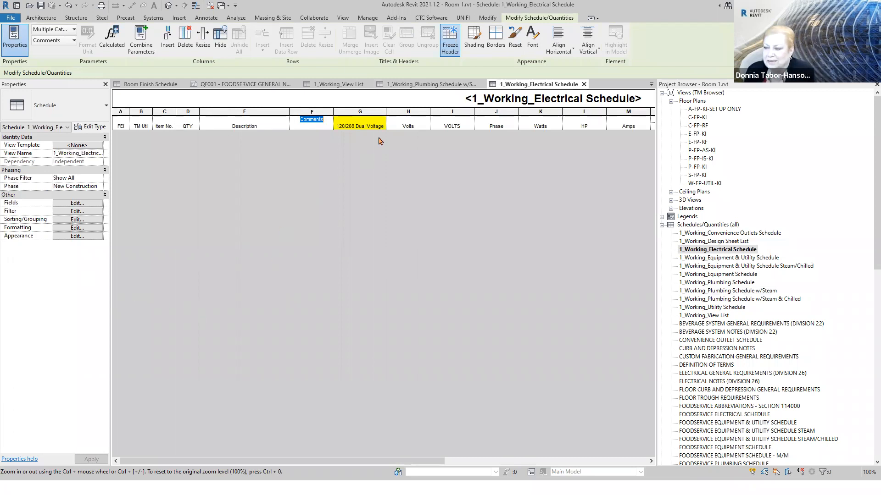
pyautogui.rightClick(414, 123)
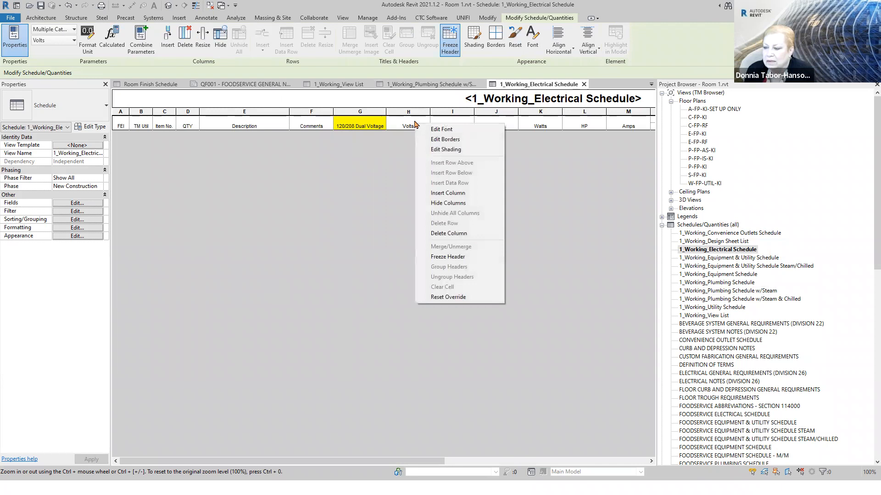
pyautogui.click(456, 257)
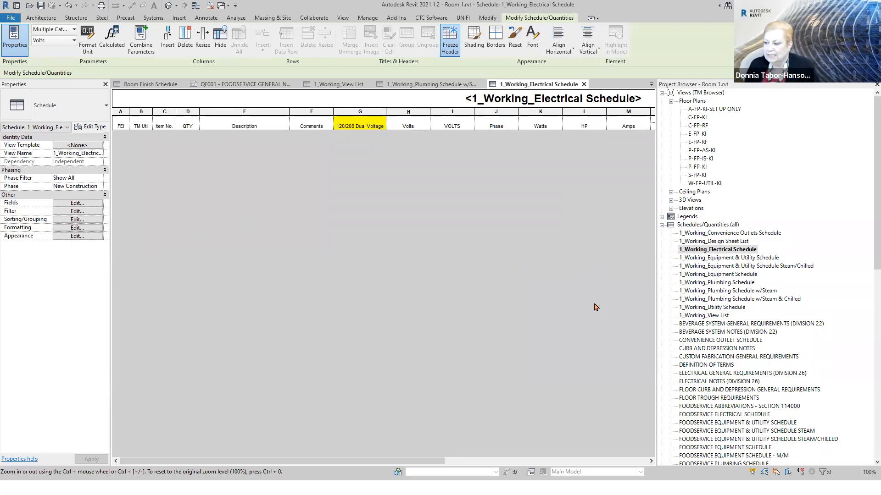
# - Open the 1_Working_Equipment & Utility Schedule, review its available and scheduled fields, and dismiss the schedule properties without changes
pyautogui.doubleClick(727, 259)
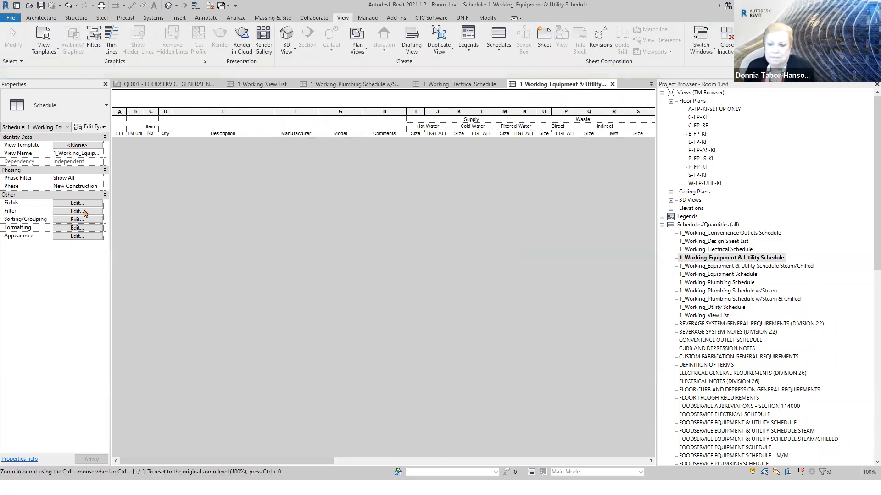
pyautogui.click(66, 204)
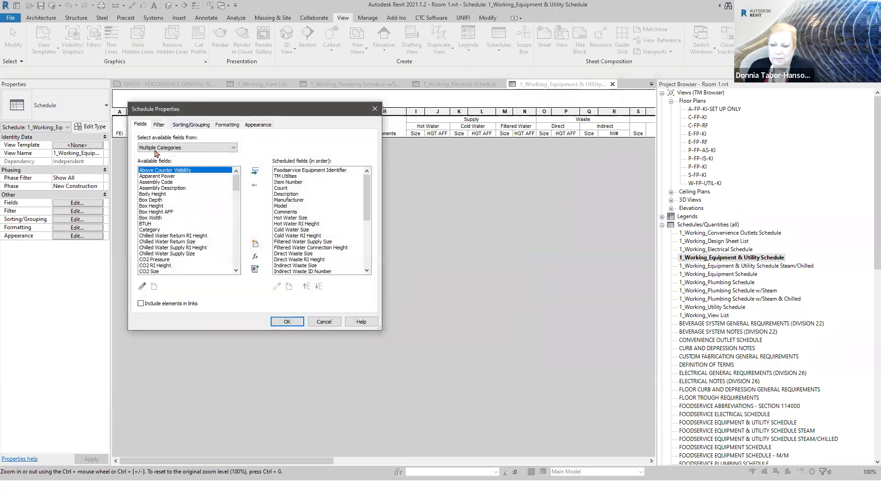
pyautogui.click(331, 324)
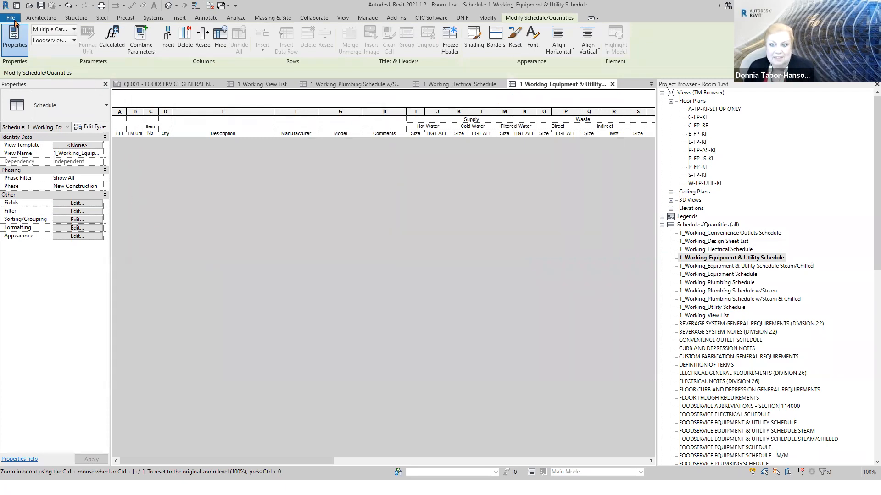
# - Start a new schedule for the Mass category as a schedule of keys, with the key name LIGHTING
pyautogui.click(368, 19)
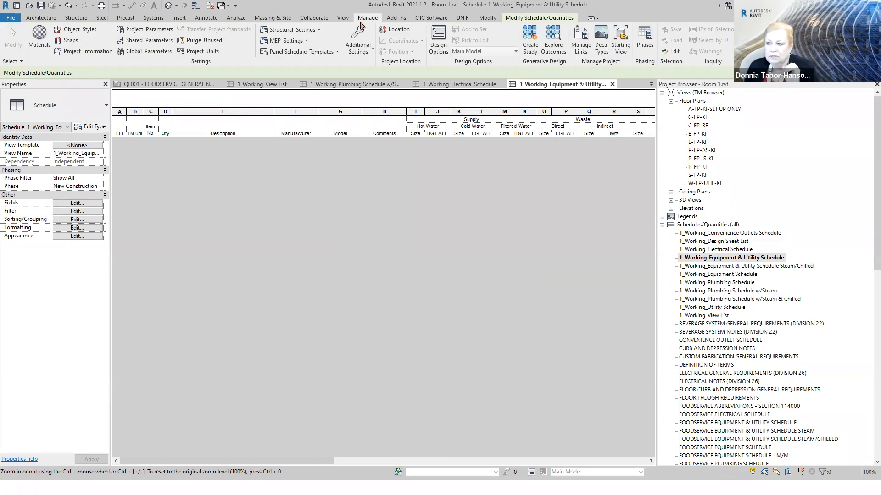
pyautogui.click(343, 18)
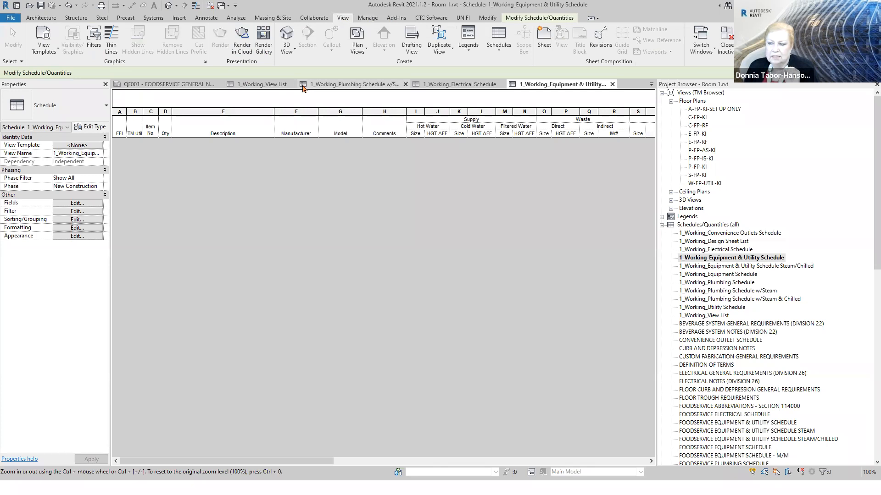
pyautogui.click(498, 41)
pyautogui.click(470, 67)
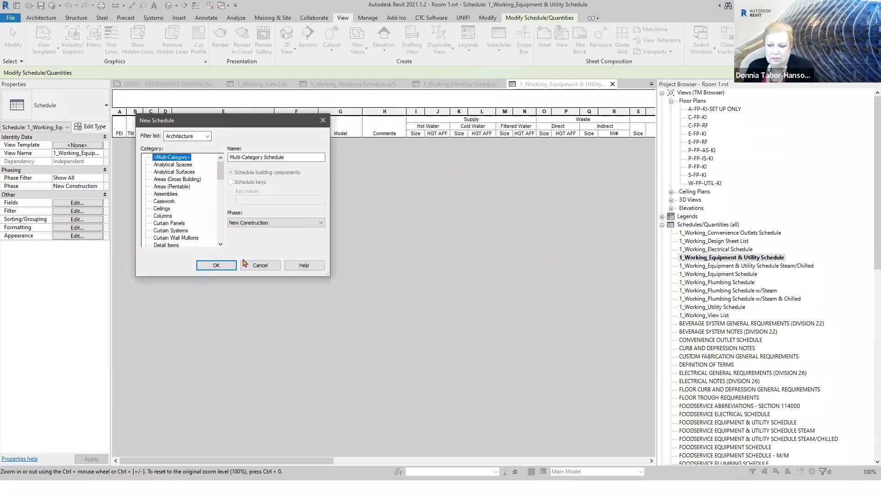
pyautogui.moveTo(219, 174); pyautogui.dragTo(222, 202)
pyautogui.click(159, 216)
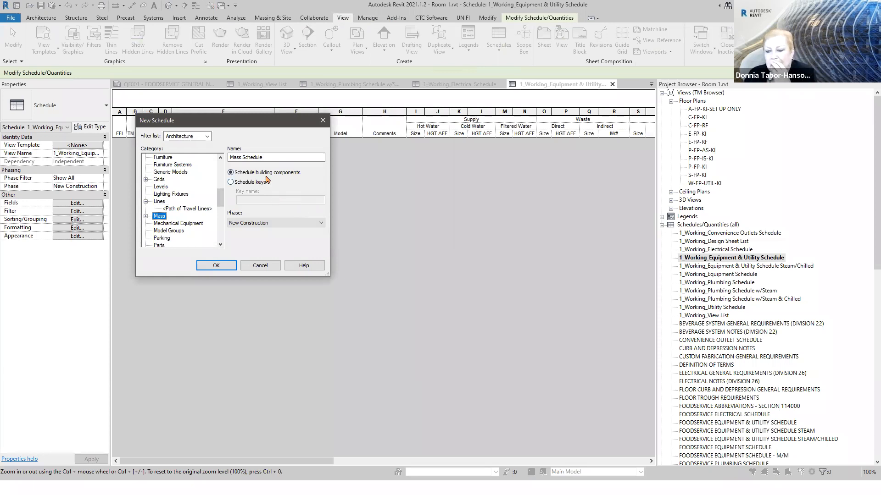
pyautogui.click(247, 183)
pyautogui.moveTo(271, 200); pyautogui.dragTo(218, 206)
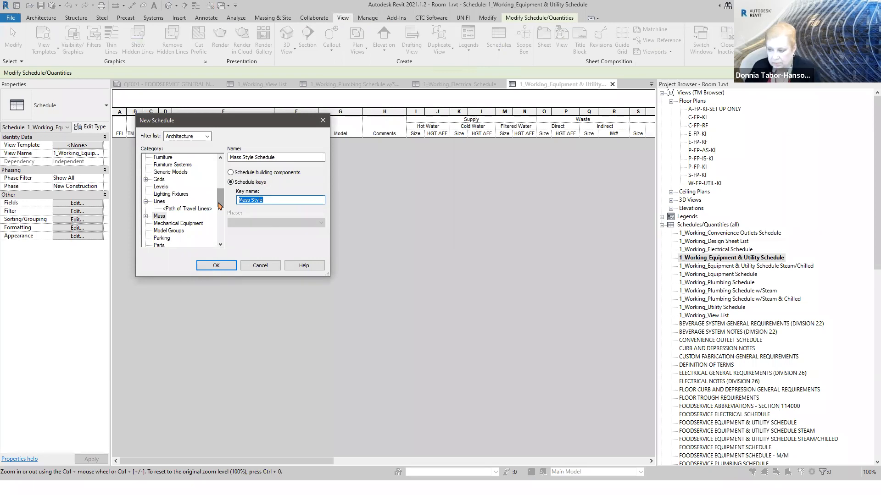
pyautogui.write('LIGHTING')
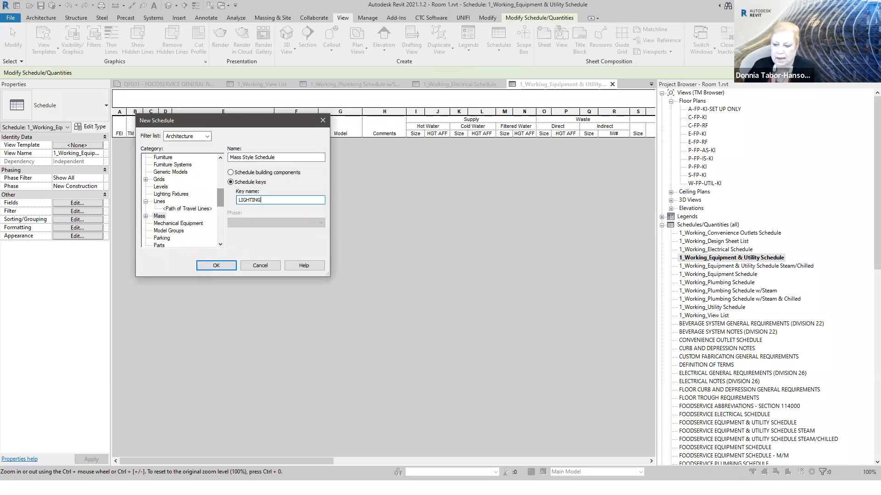
pyautogui.click(216, 266)
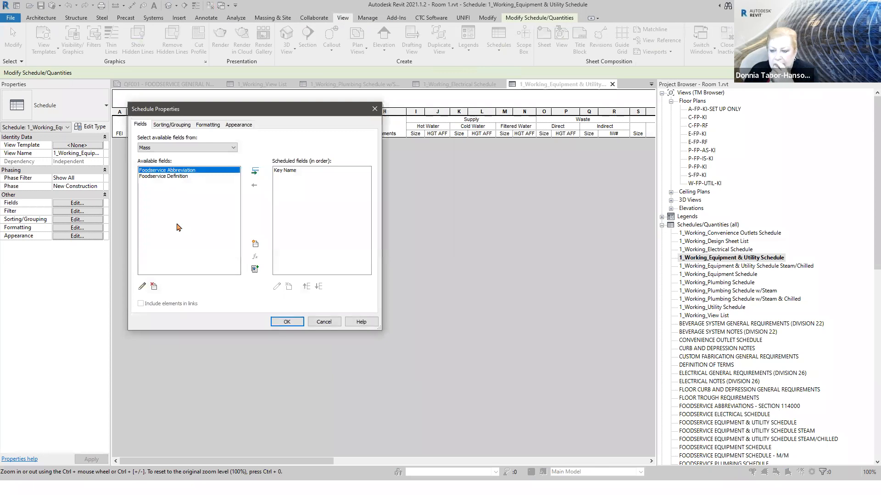
# - Add a new parameter named Note to the key schedule's scheduled fields and finish creating the schedule
pyautogui.click(256, 245)
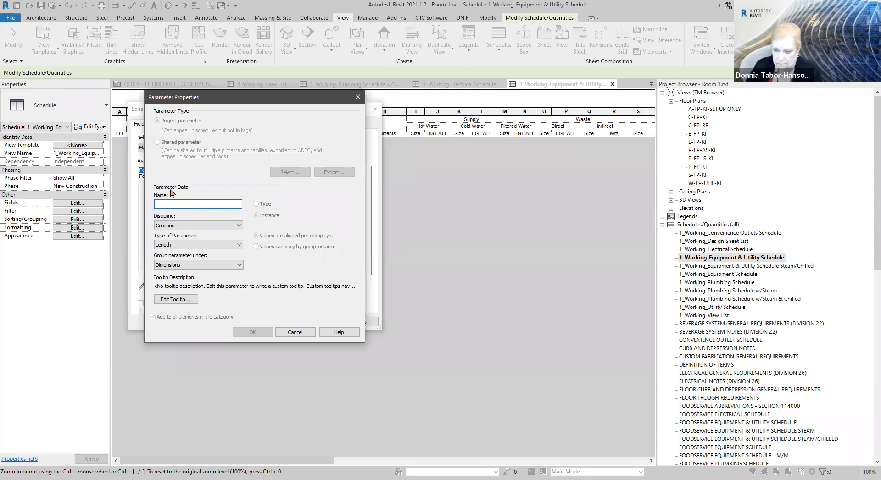
pyautogui.write('Note')
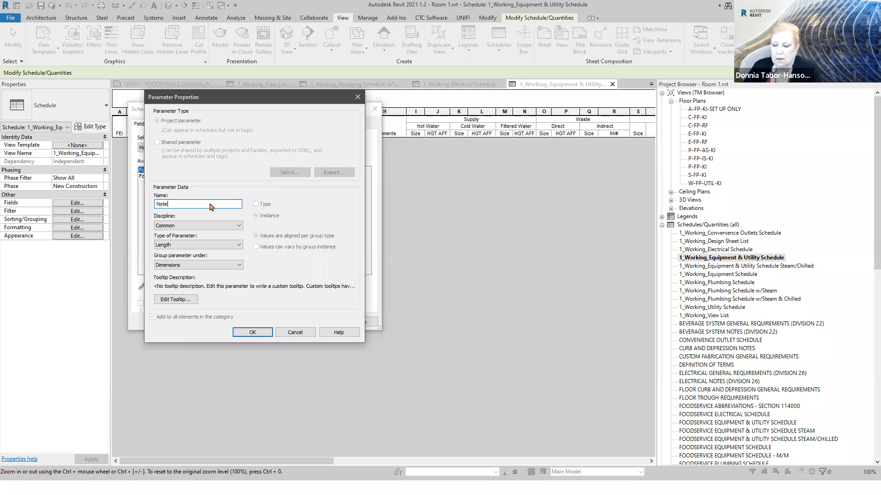
pyautogui.click(262, 332)
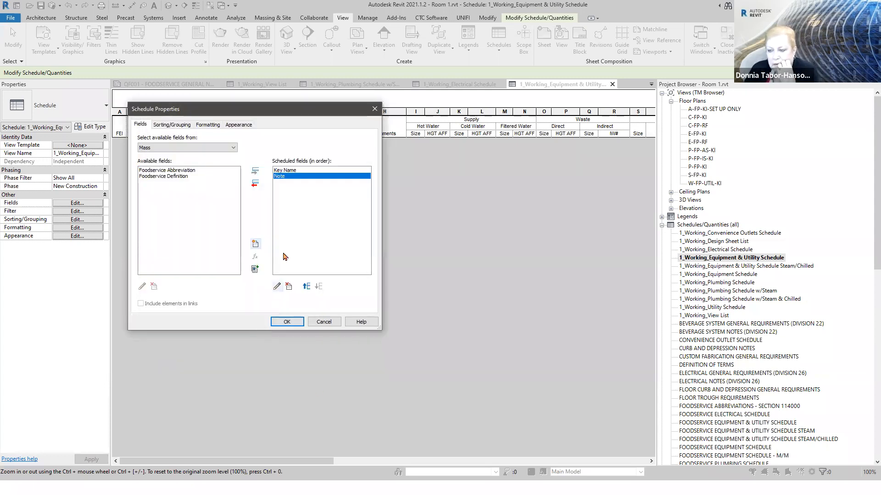
pyautogui.click(286, 322)
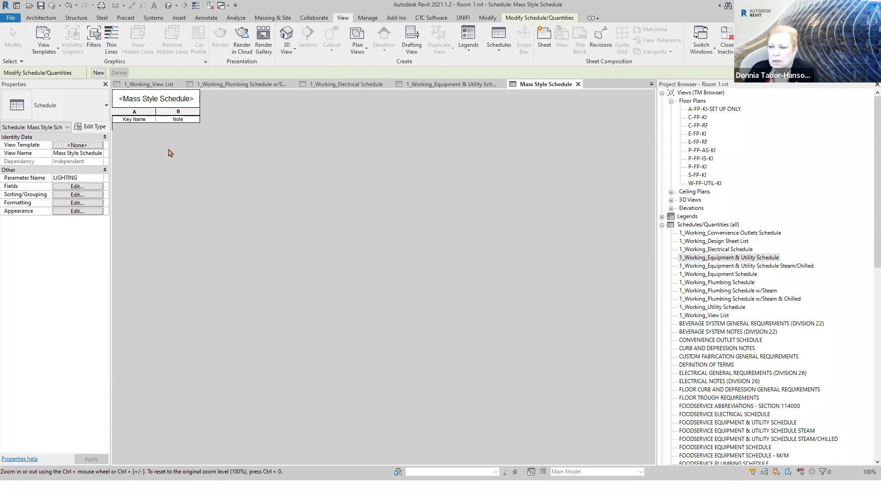
# - Insert seven data rows in the Mass Style Schedule and select the Note cell of the first row
pyautogui.click(536, 18)
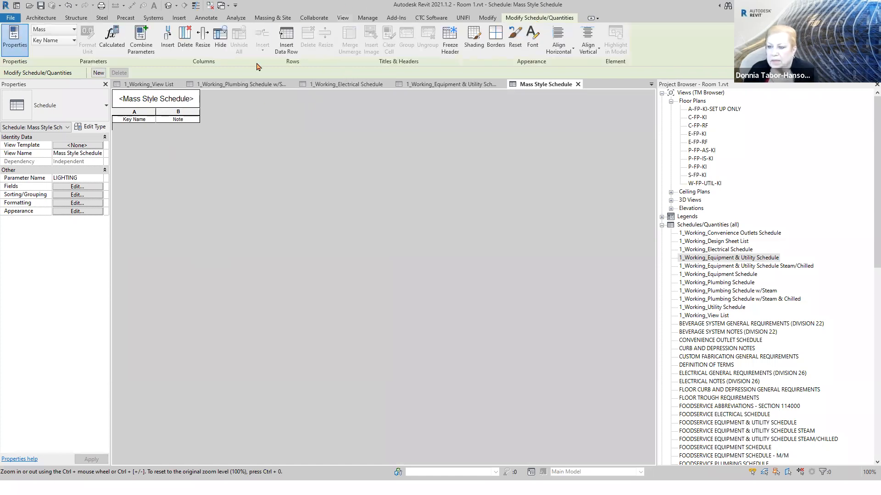
pyautogui.click(288, 47)
pyautogui.click(288, 47)
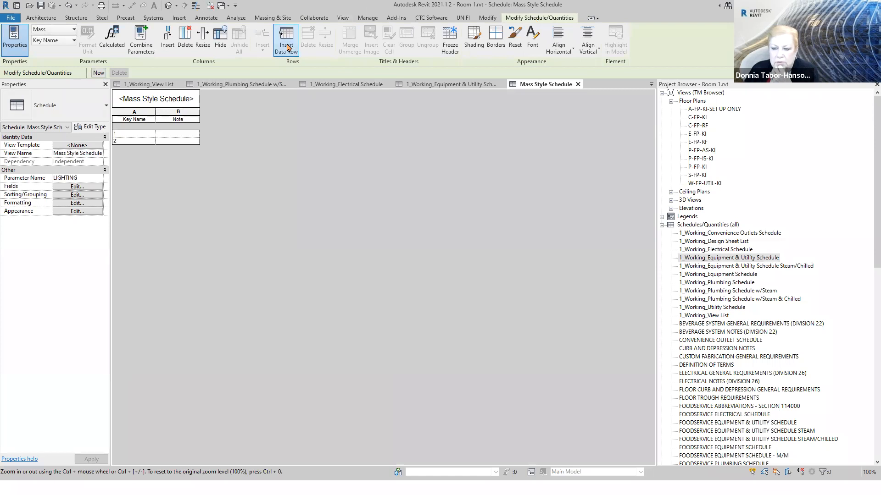
pyautogui.click(288, 47)
pyautogui.click(288, 47)
pyautogui.click(288, 46)
pyautogui.click(288, 47)
pyautogui.click(288, 47)
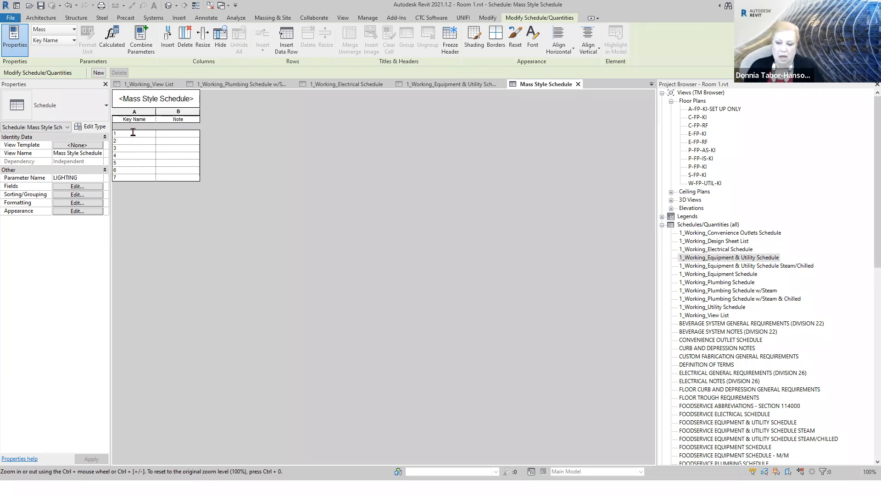
pyautogui.click(132, 132)
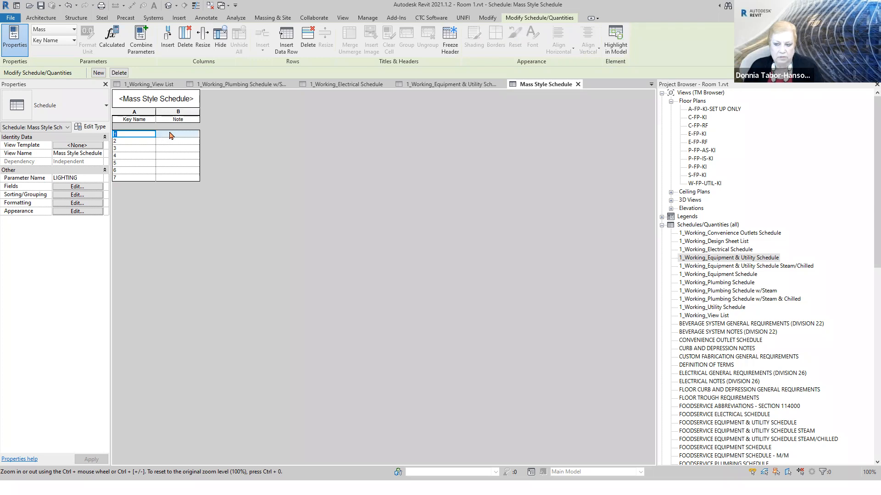
pyautogui.click(169, 133)
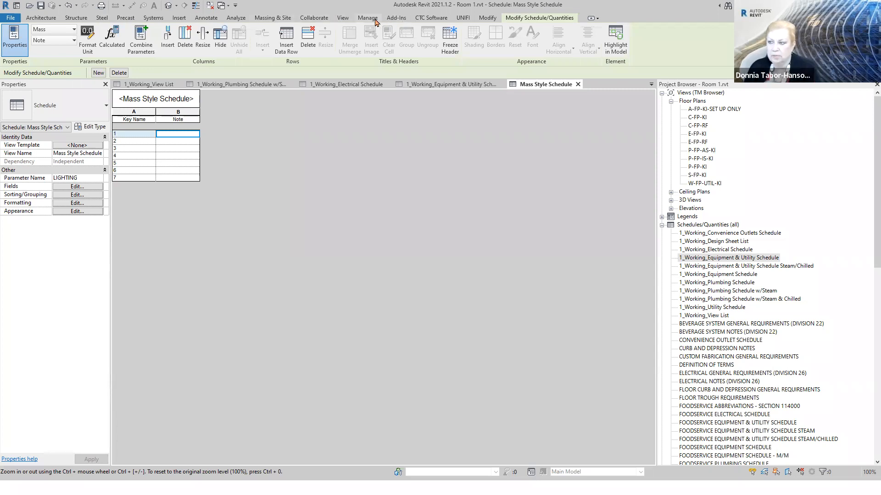
# - Open the EMPTY LENGTH project parameter, examine its properties and assigned categories, and dismiss them without changes
pyautogui.click(374, 20)
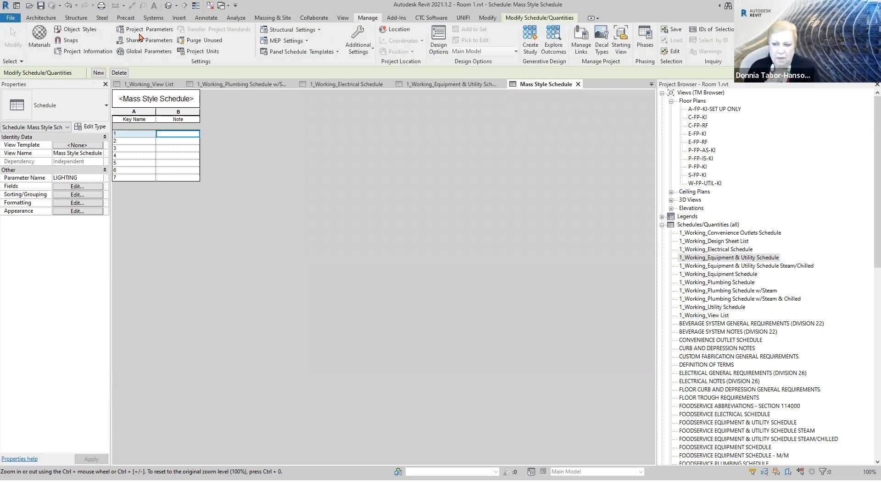
pyautogui.click(146, 30)
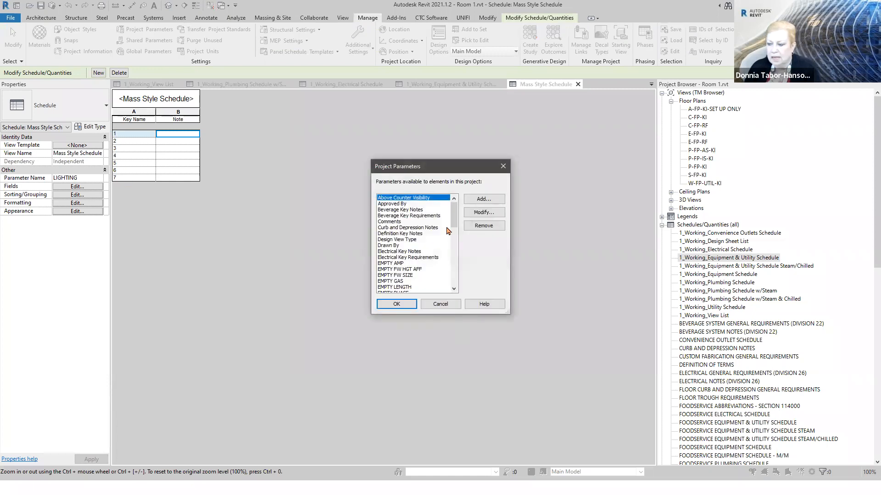
pyautogui.moveTo(450, 218); pyautogui.dragTo(450, 228)
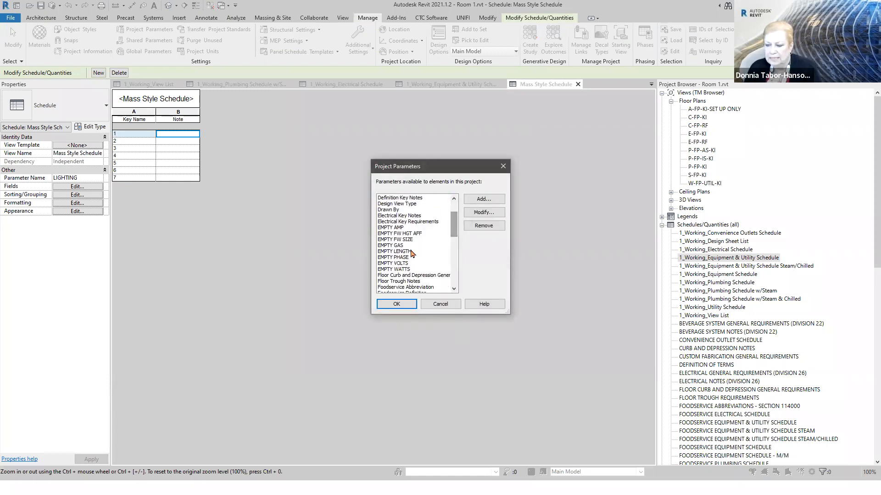
pyautogui.click(404, 252)
pyautogui.click(495, 214)
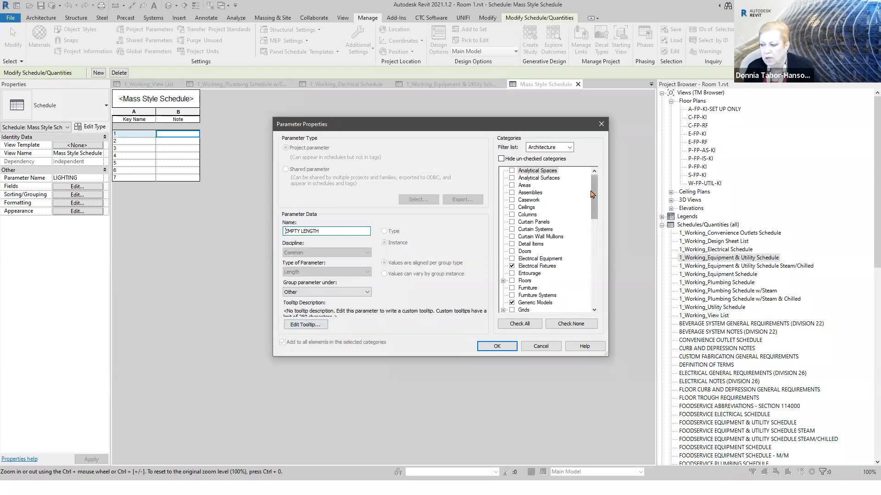
pyautogui.moveTo(595, 195); pyautogui.dragTo(598, 216)
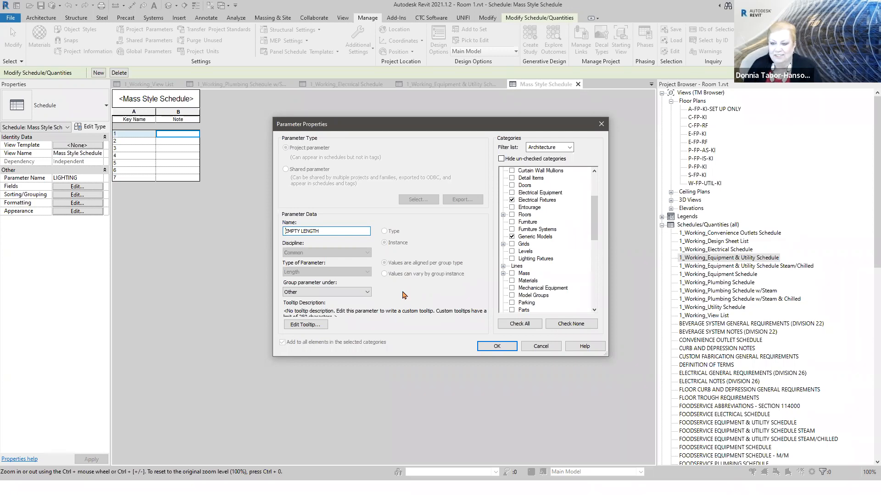
pyautogui.click(534, 347)
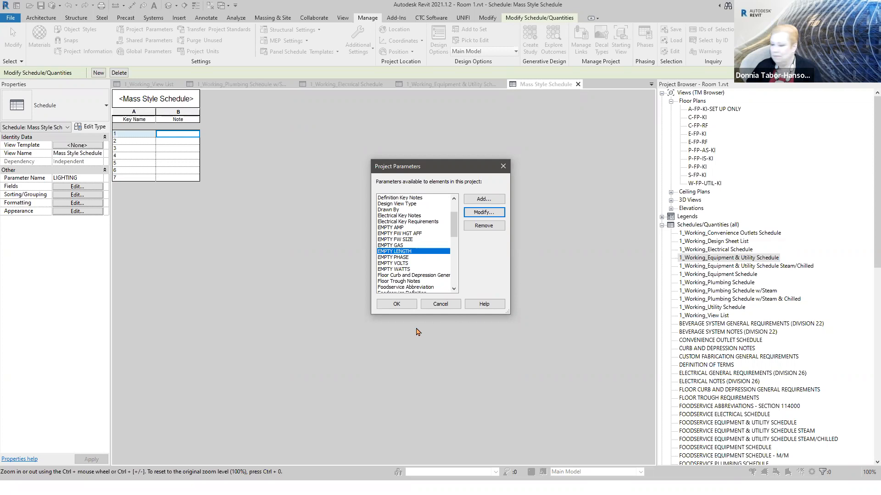
pyautogui.press('Right')
pyautogui.press('Right')
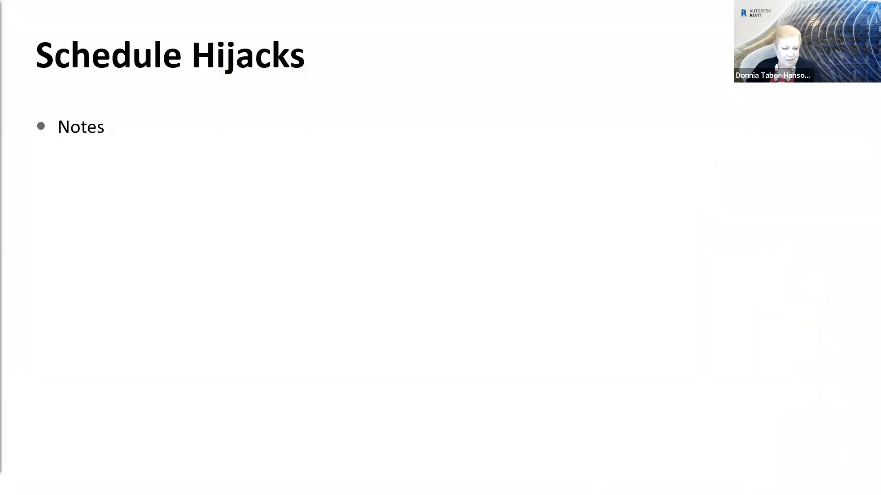
pyautogui.press('Right')
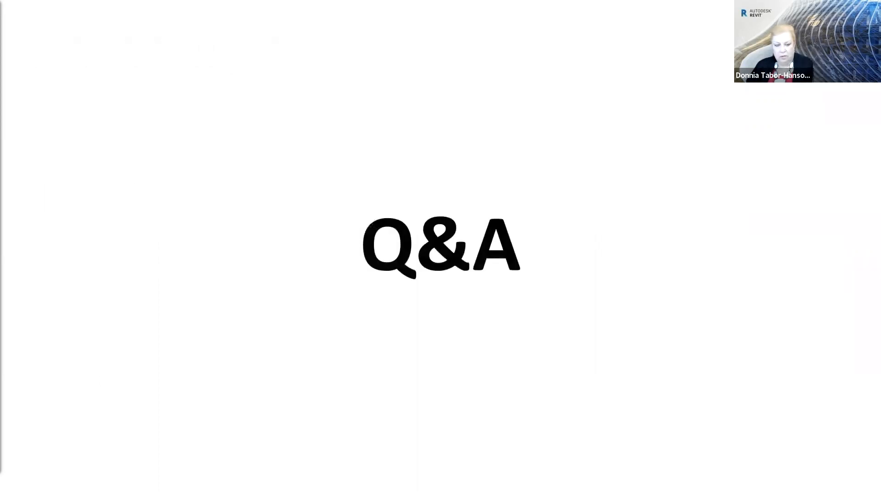
pyautogui.press('Right')
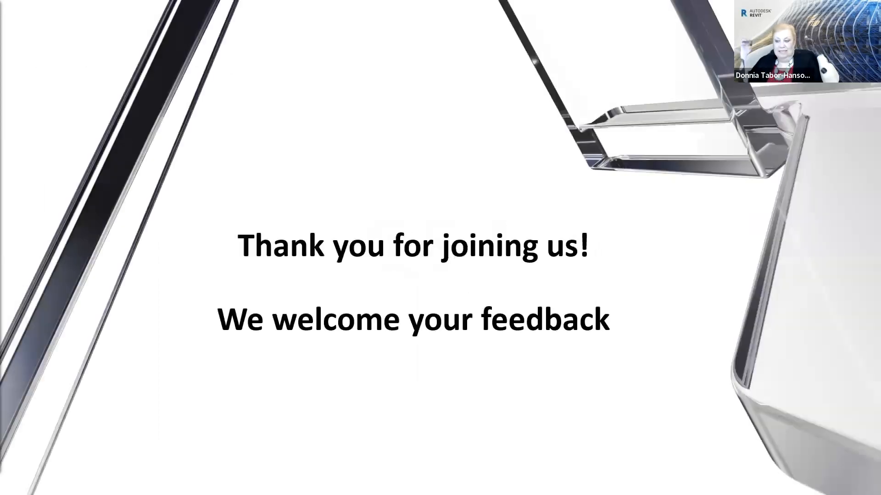